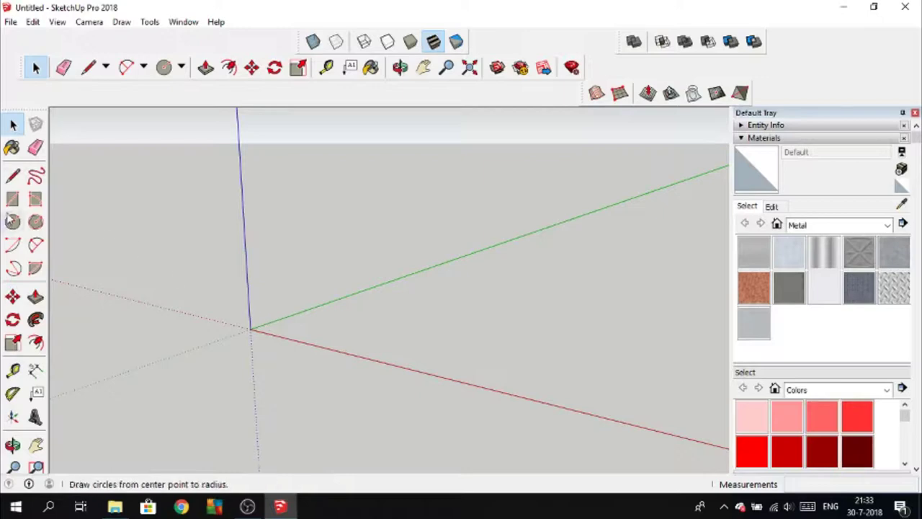
# Draw a 1040 × 1040 rectangle centred on the origin as the base face.
pyautogui.click(13, 199)
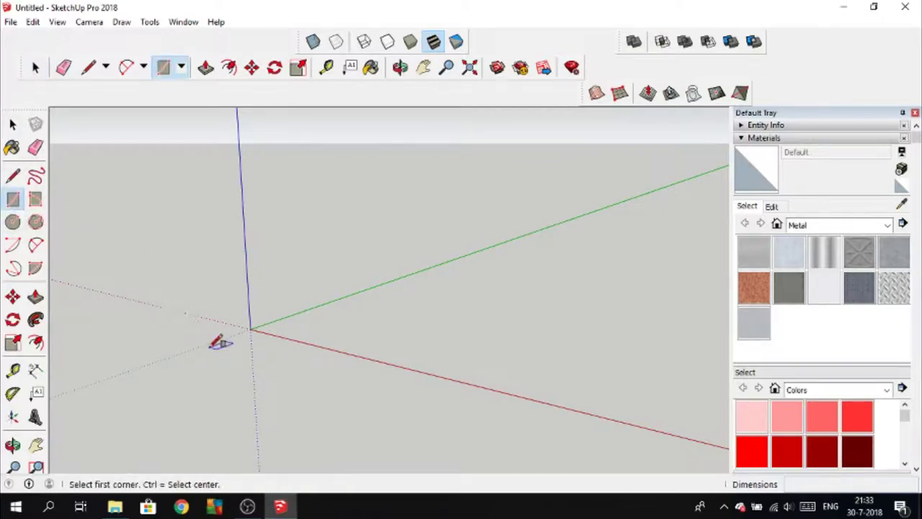
pyautogui.moveTo(216, 343); pyautogui.dragTo(353, 380, button='middle')
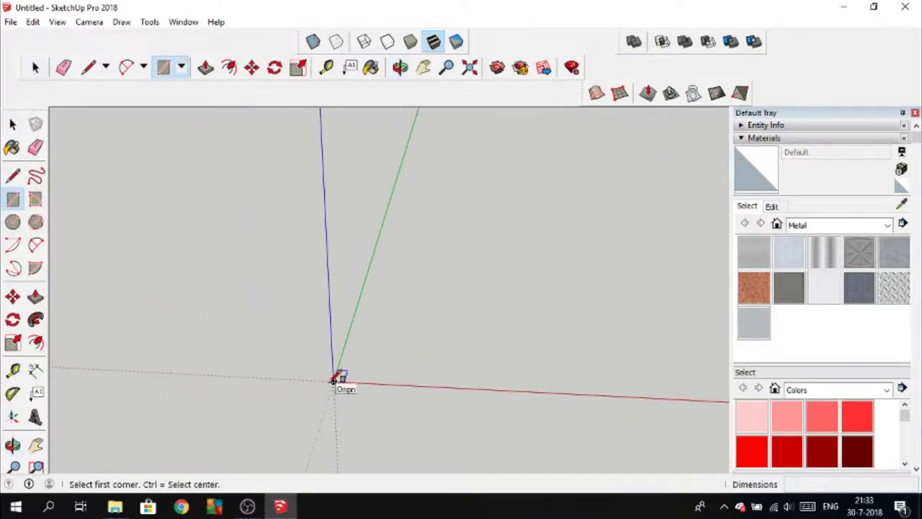
pyautogui.keyDown('ctrl'); pyautogui.click(333, 380); pyautogui.keyUp('ctrl')
pyautogui.write('1040;1040')
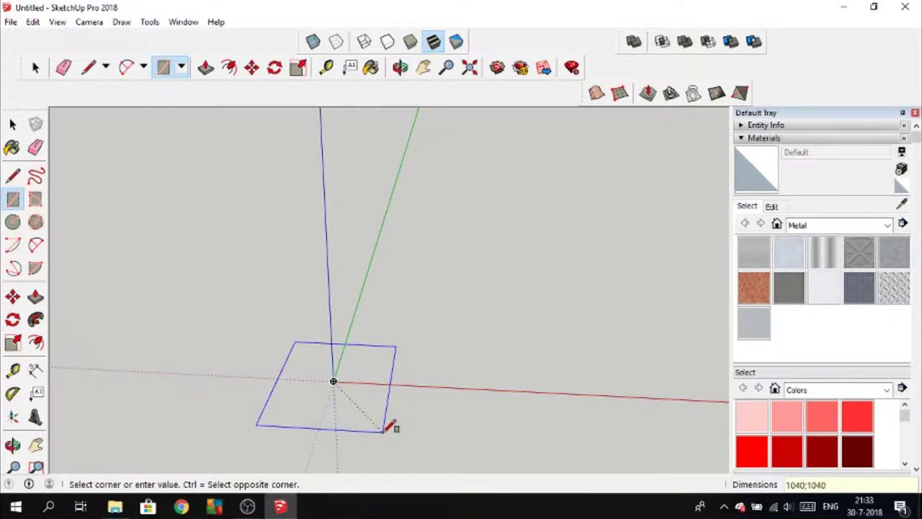
pyautogui.press('Return')
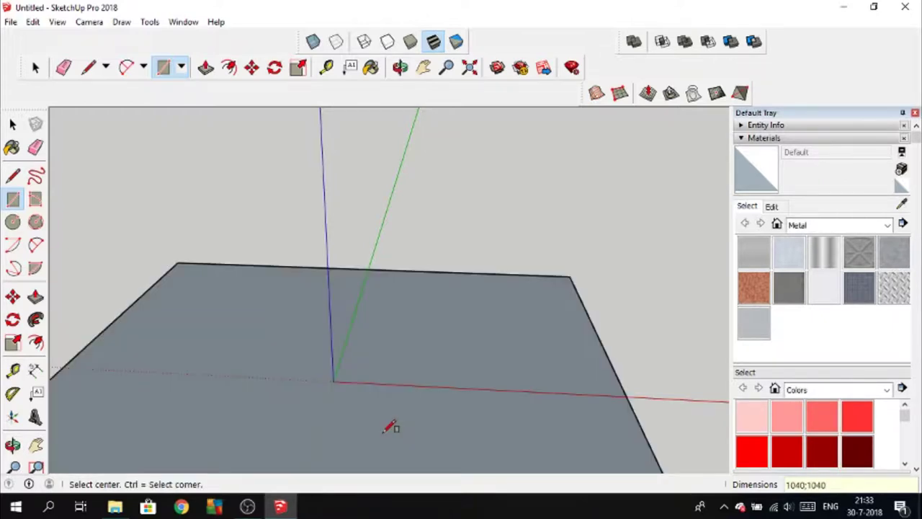
# Draw a centred 300 × 300 square on the base and offset its outline 20 inward.
pyautogui.moveTo(389, 426); pyautogui.dragTo(428, 411, button='middle')
pyautogui.scroll(2, 428, 389)
pyautogui.keyDown('ctrl'); pyautogui.click(424, 392); pyautogui.keyUp('ctrl')
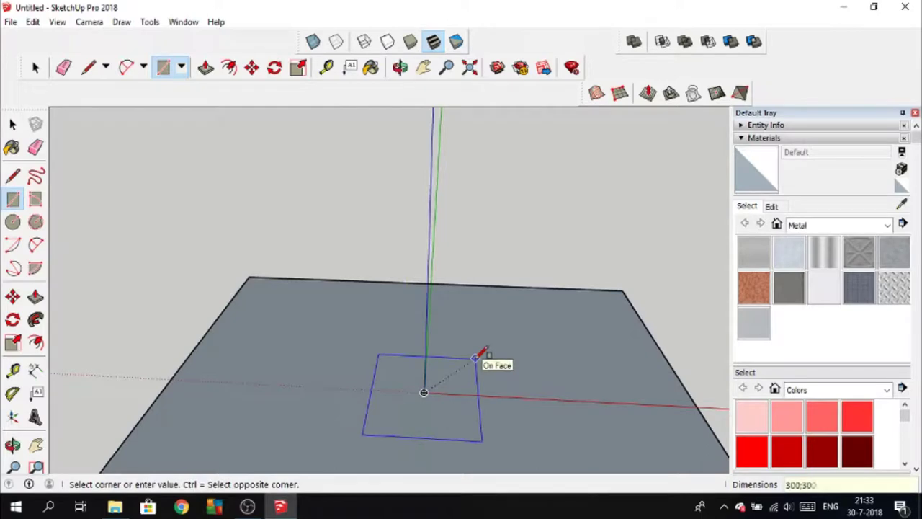
pyautogui.write('0')
pyautogui.press('Return')
pyautogui.press('f')
pyautogui.click(389, 433)
pyautogui.write('20')
pyautogui.press('Return')
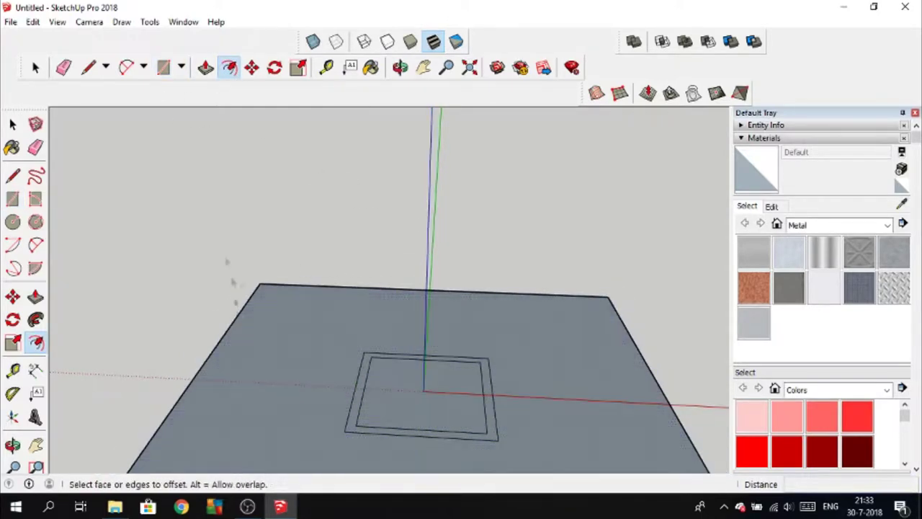
# Push/pull the base face and raise the square's walls into a tall box.
pyautogui.click(205, 67)
pyautogui.click(252, 389)
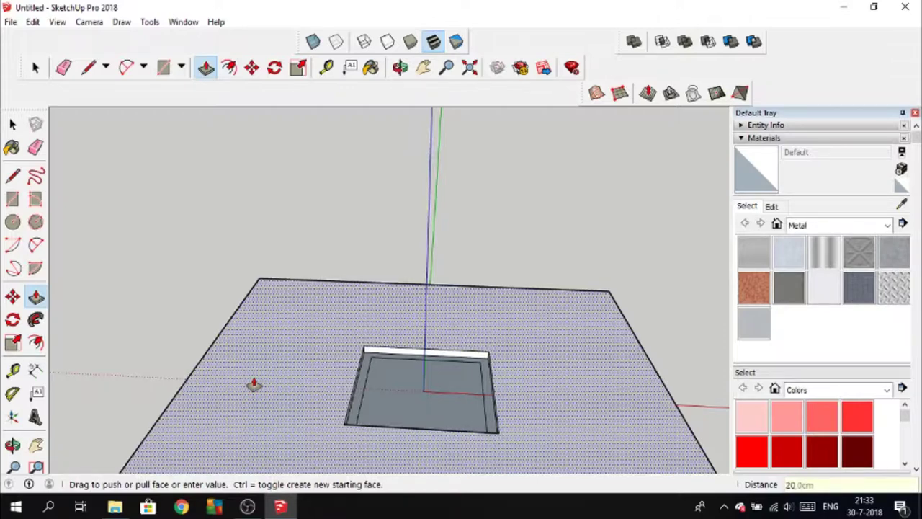
pyautogui.click(310, 380)
pyautogui.click(370, 377)
pyautogui.write('4')
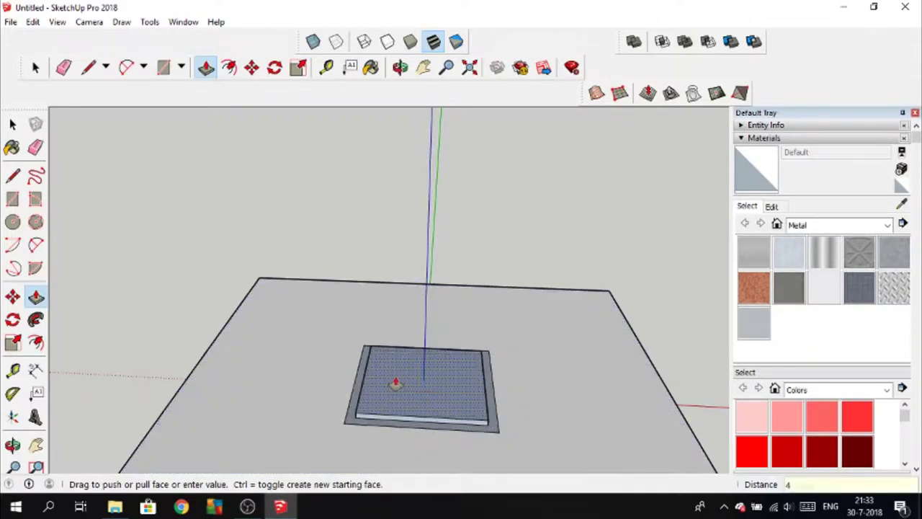
pyautogui.click(365, 425)
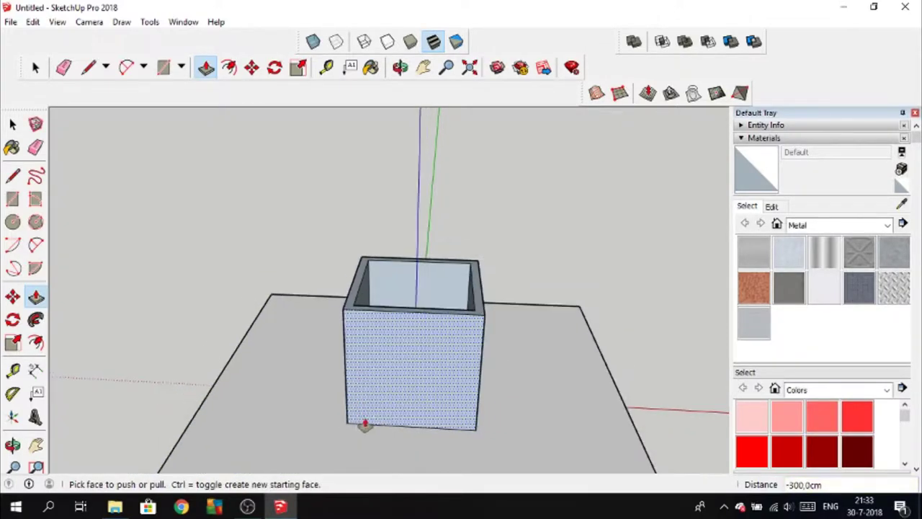
pyautogui.scroll(2, 365, 426)
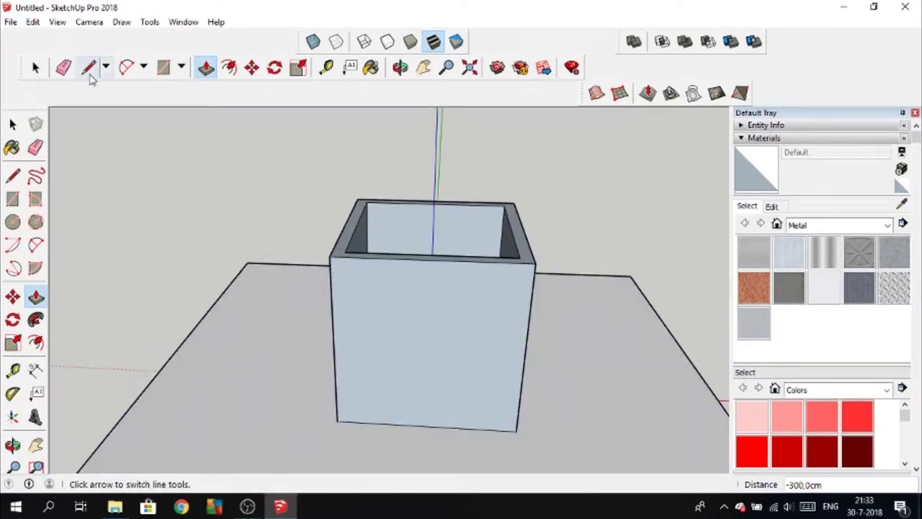
# Close the box top with a diagonal line, erase it, and push the top 300 cm.
pyautogui.click(90, 70)
pyautogui.click(345, 251)
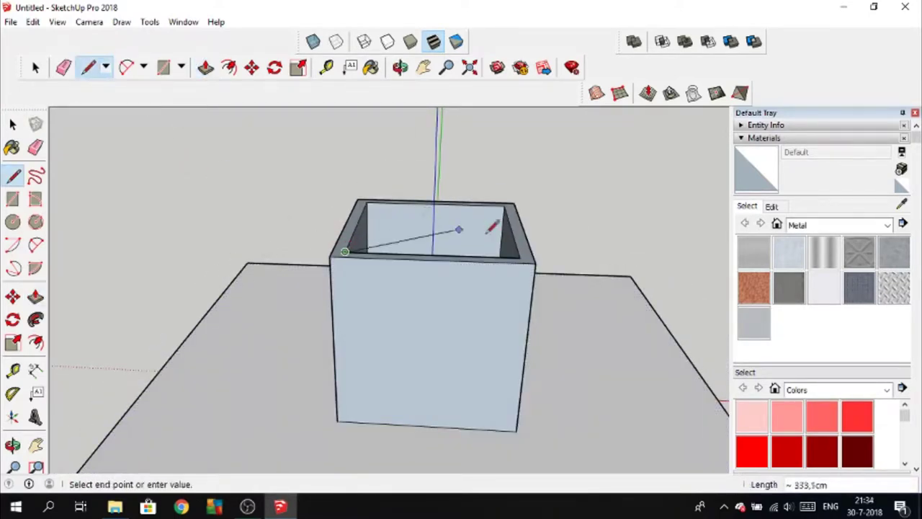
pyautogui.click(508, 204)
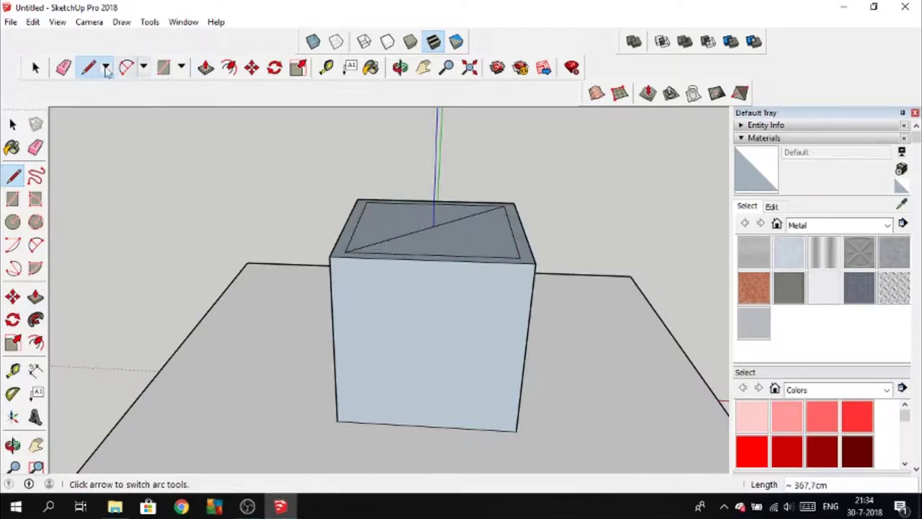
pyautogui.click(64, 67)
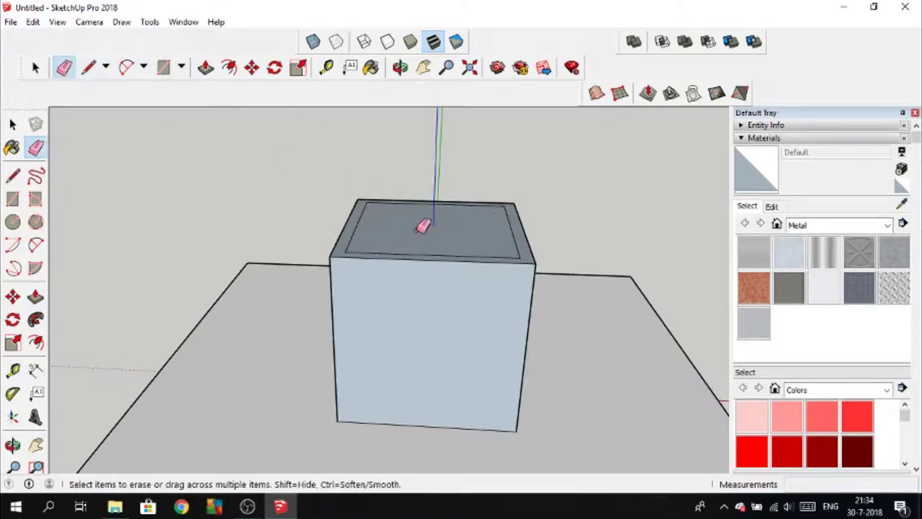
pyautogui.click(205, 67)
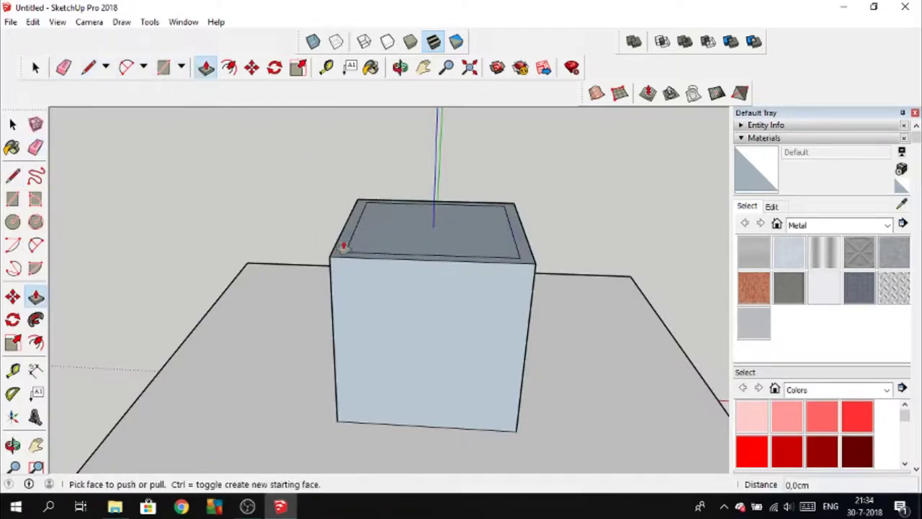
pyautogui.moveTo(345, 247); pyautogui.dragTo(347, 209)
pyautogui.write('3')
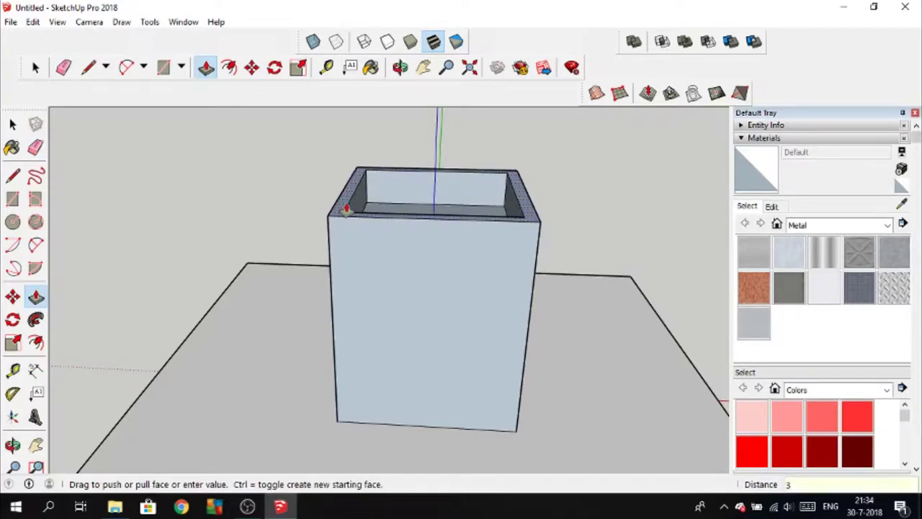
pyautogui.write('0')
pyautogui.press('Return')
pyautogui.doubleClick(422, 232)
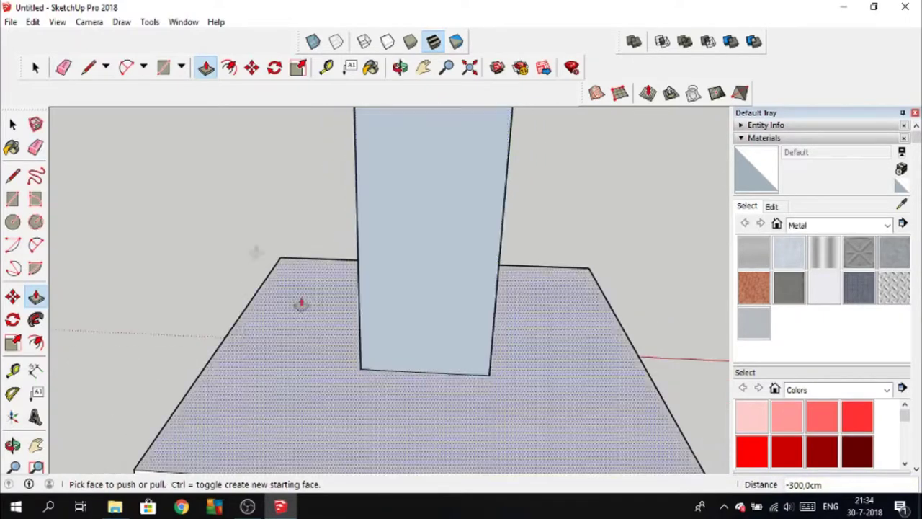
# Draw a small rectangle with two vertical divider lines on the column's lower front face.
pyautogui.click(89, 67)
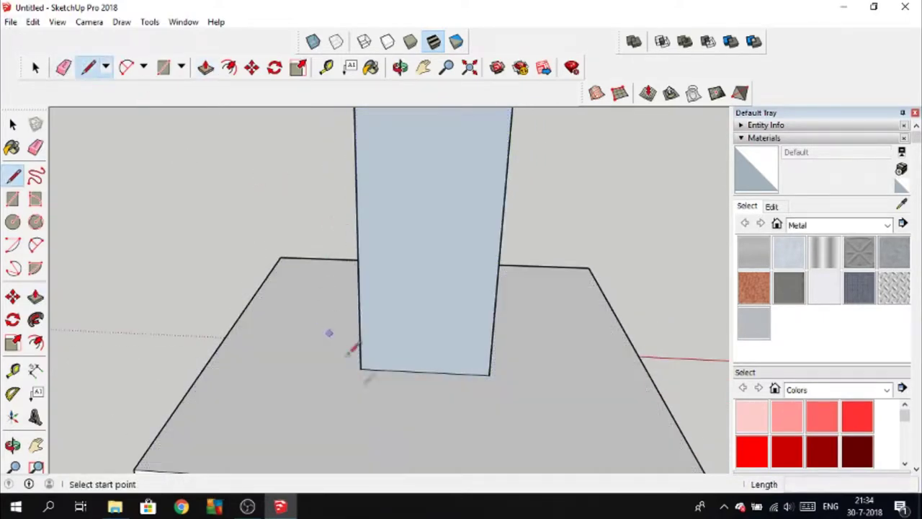
pyautogui.click(423, 371)
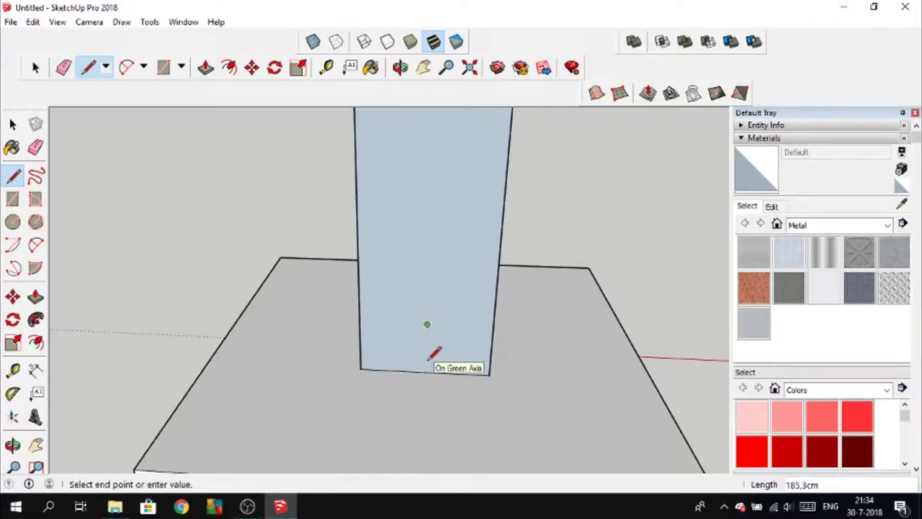
pyautogui.press('Escape')
pyautogui.moveTo(423, 391); pyautogui.dragTo(448, 360, button='middle')
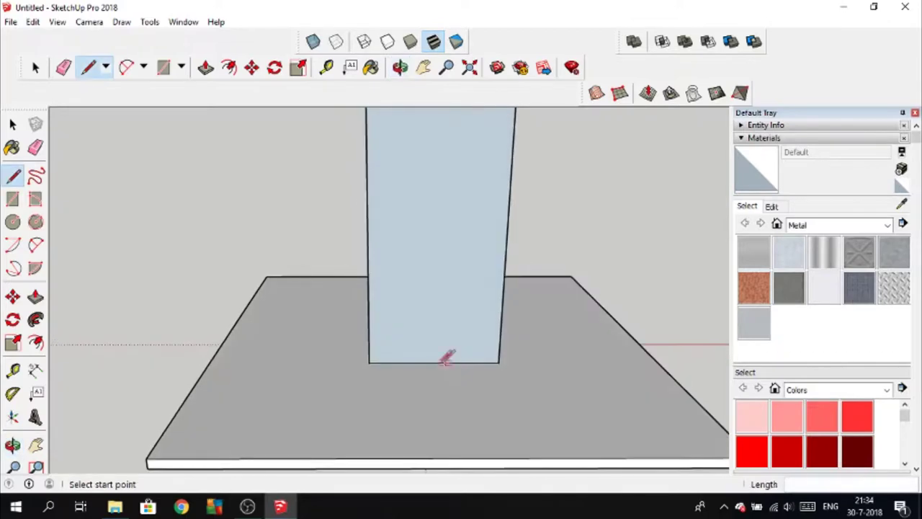
pyautogui.click(433, 362)
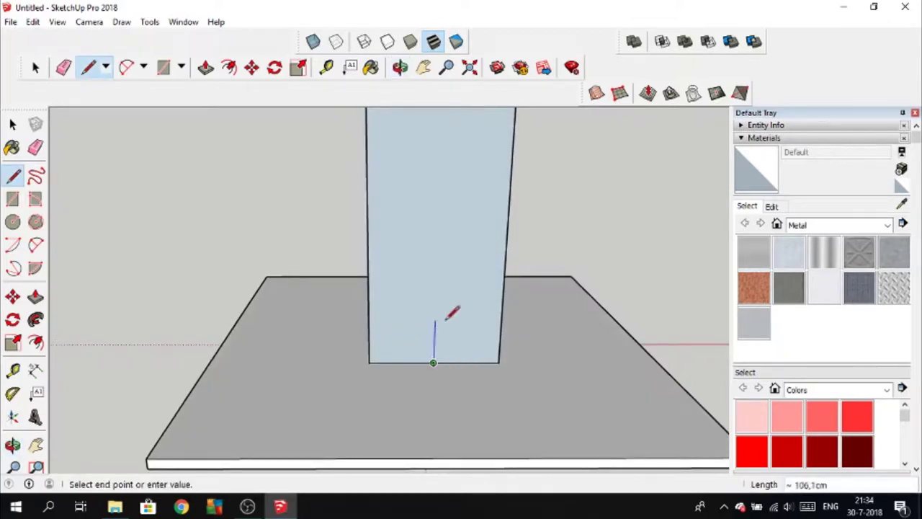
pyautogui.click(435, 319)
pyautogui.click(369, 319)
pyautogui.click(402, 319)
pyautogui.click(402, 362)
pyautogui.click(387, 319)
pyautogui.moveTo(387, 363)
pyautogui.mouseDown(button='middle')
pyautogui.moveTo(399, 387)
pyautogui.moveTo(366, 358)
pyautogui.moveTo(391, 356)
pyautogui.mouseUp(button='middle')
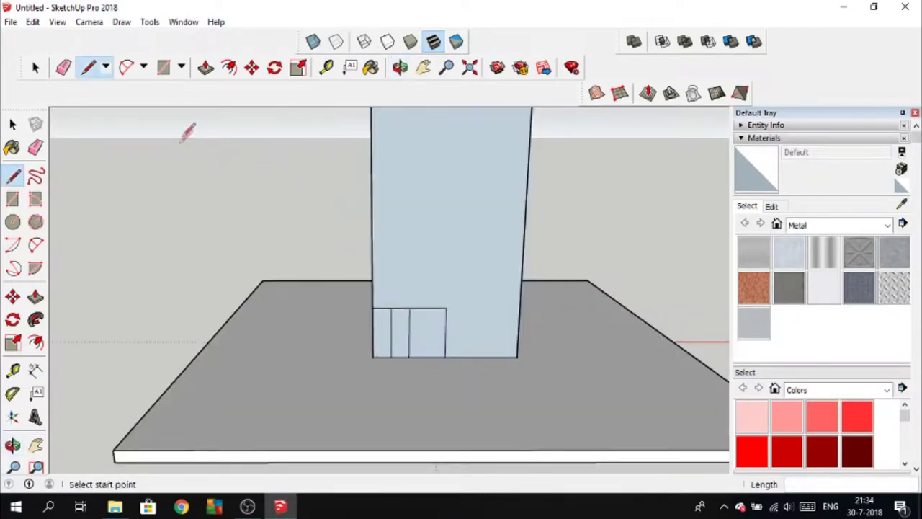
pyautogui.click(163, 69)
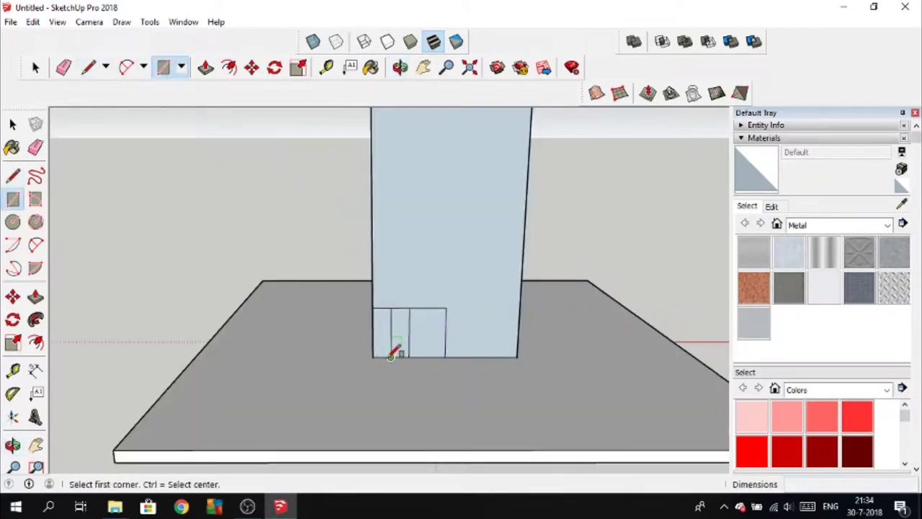
# Draw a 225 × 225 rectangle on the base and erase the marks on the column face.
pyautogui.click(390, 356)
pyautogui.write('225;225')
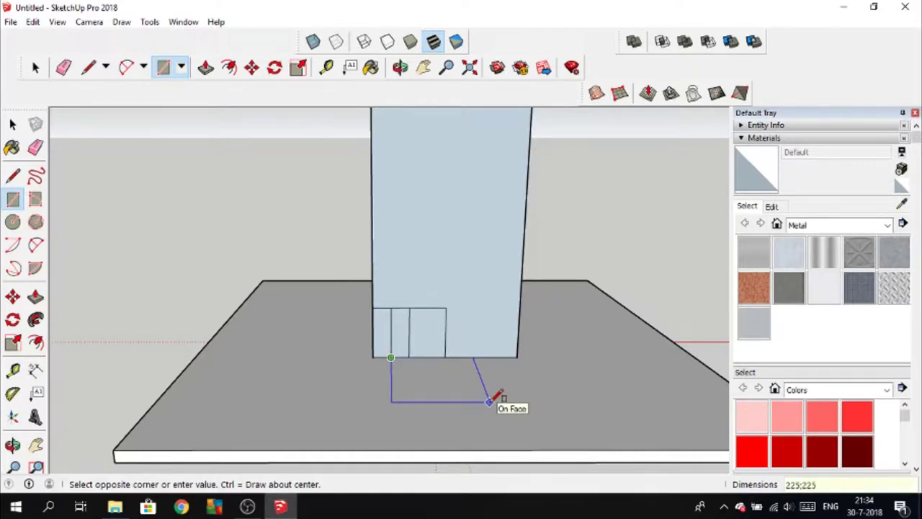
pyautogui.click(498, 400)
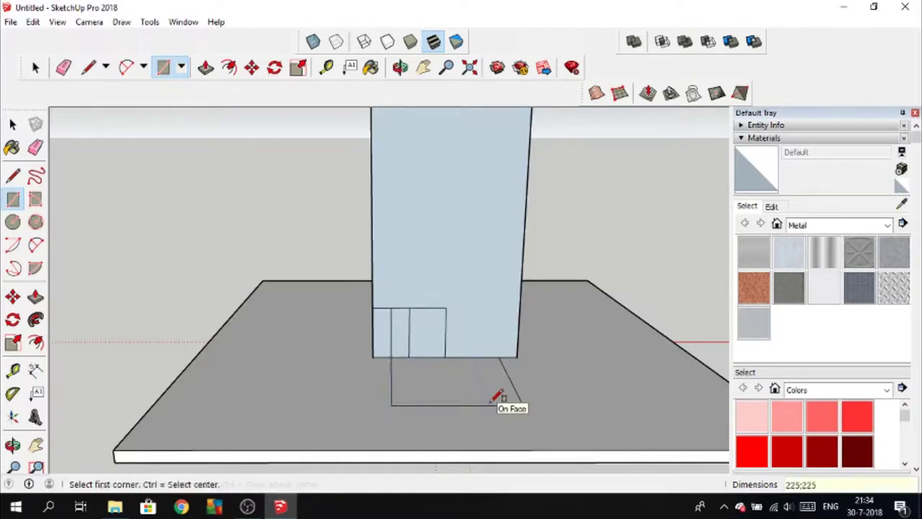
pyautogui.press('e')
pyautogui.moveTo(395, 302); pyautogui.dragTo(468, 363)
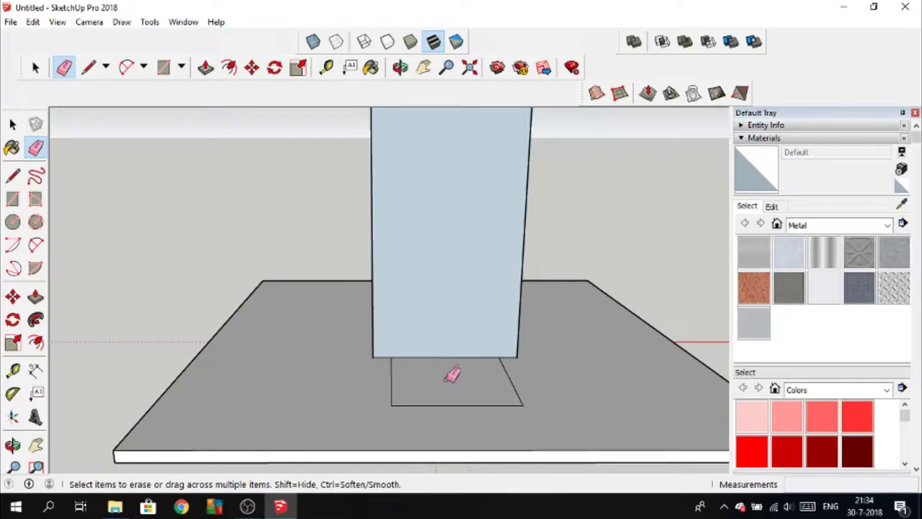
# Offset the rectangle's outline 2 cm inward and raise the ring walls 300 cm.
pyautogui.click(229, 67)
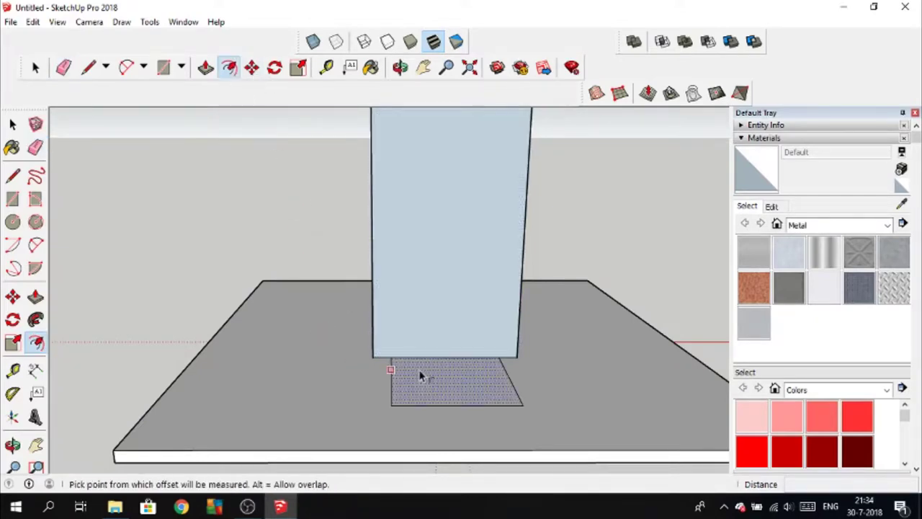
pyautogui.click(428, 392)
pyautogui.write('2')
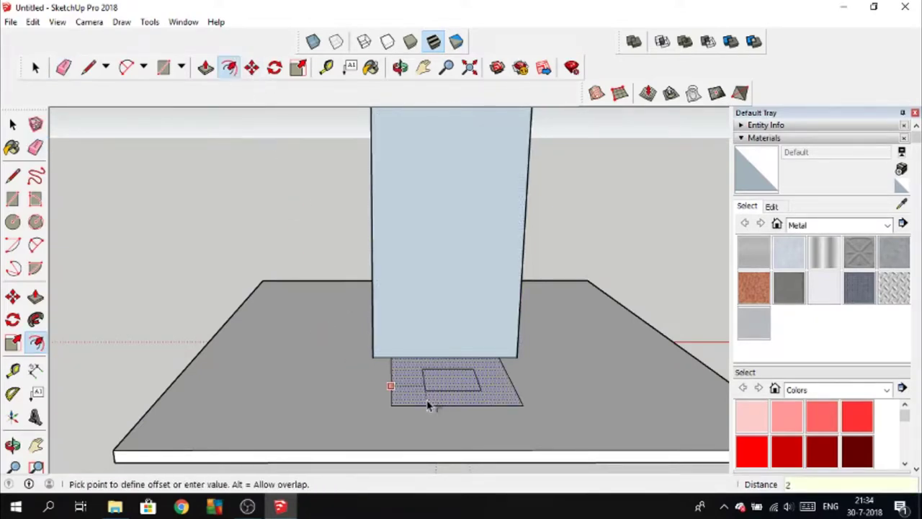
pyautogui.press('Return')
pyautogui.click(206, 67)
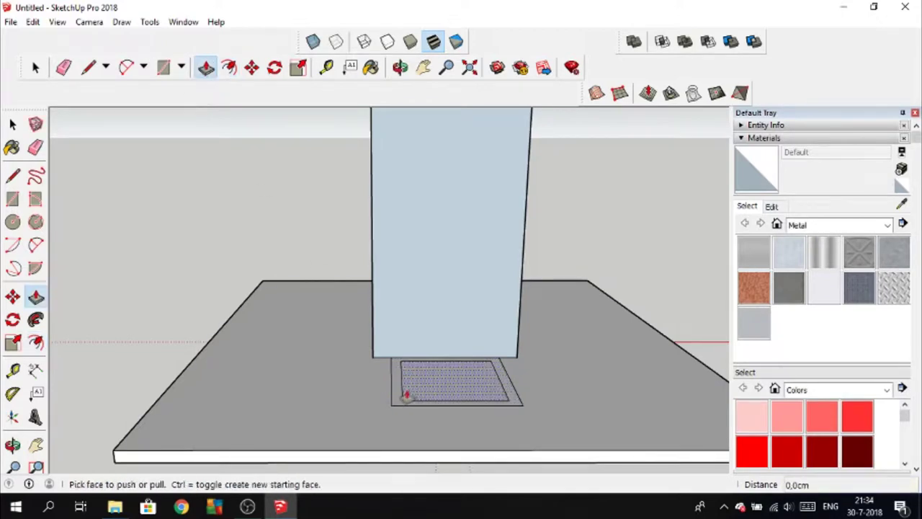
pyautogui.click(408, 391)
pyautogui.write('300')
pyautogui.press('Return')
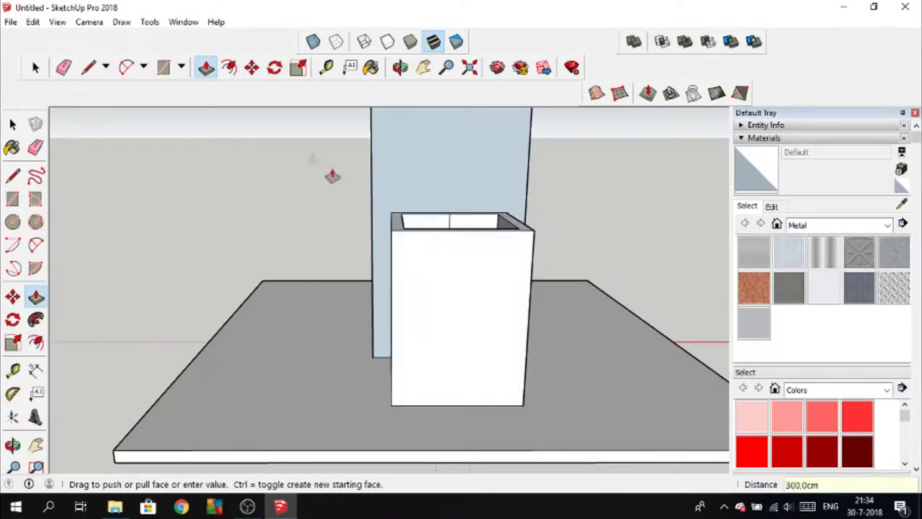
pyautogui.click(63, 67)
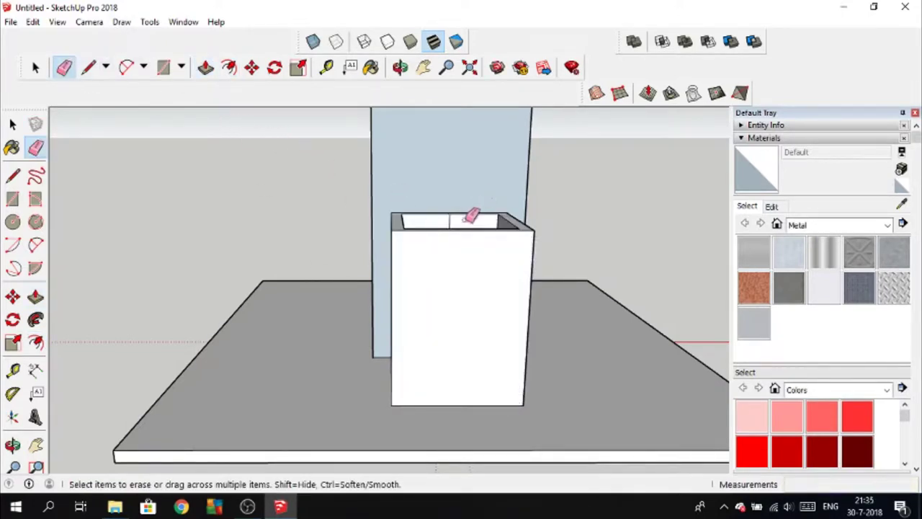
# Draw a 200 vertical line up from the box's back rim, then a slanted line to a corner.
pyautogui.click(88, 67)
pyautogui.moveTo(446, 274); pyautogui.dragTo(474, 218, button='middle')
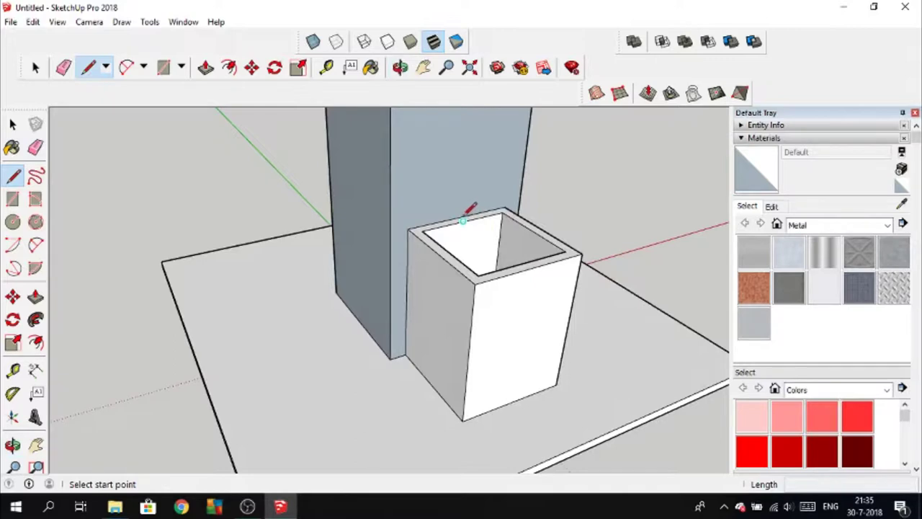
pyautogui.scroll(3, 459, 244)
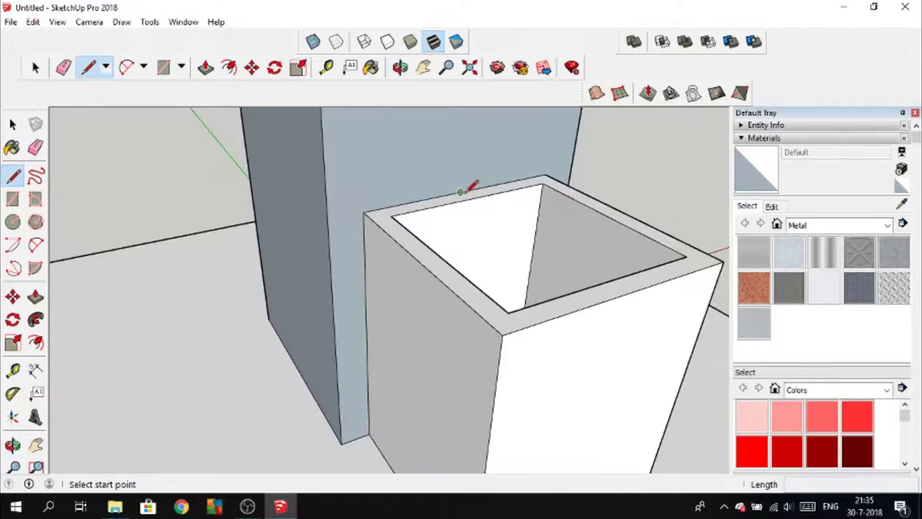
pyautogui.moveTo(462, 191); pyautogui.dragTo(428, 217, button='middle')
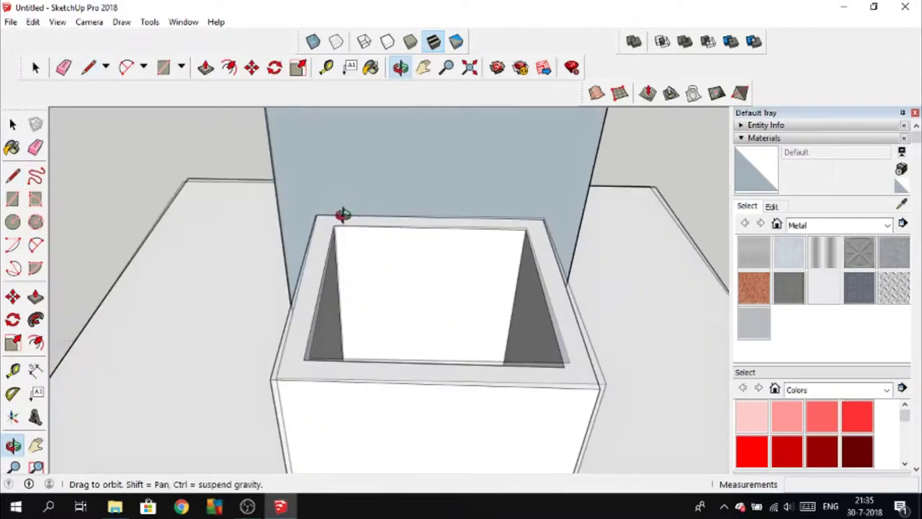
pyautogui.click(428, 217)
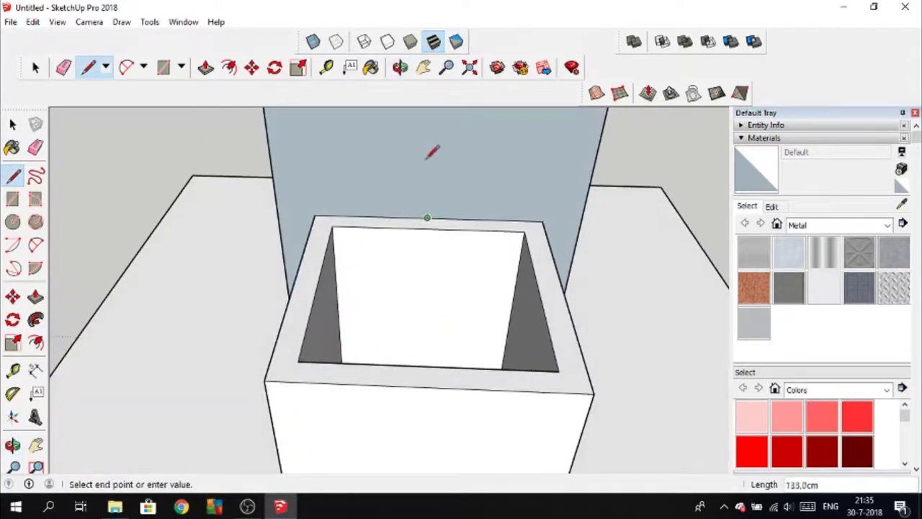
pyautogui.moveTo(445, 196); pyautogui.dragTo(545, 138, button='middle')
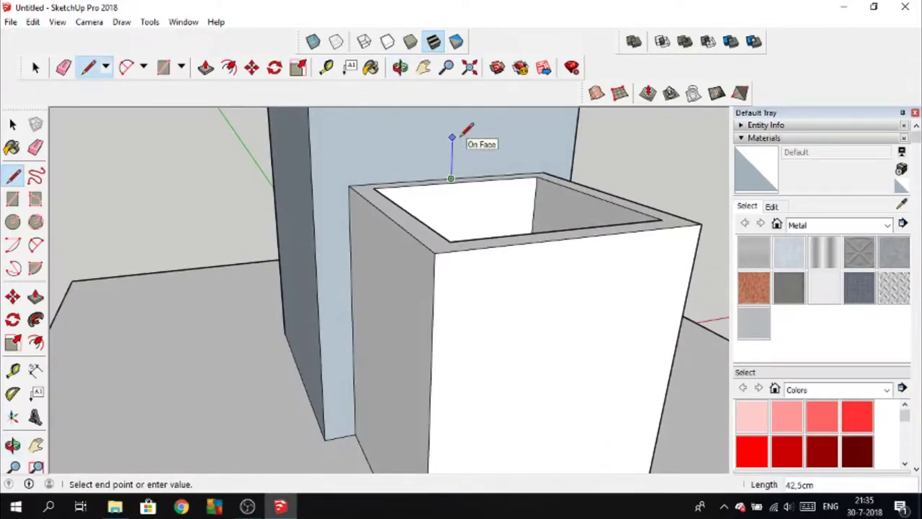
pyautogui.press('Return')
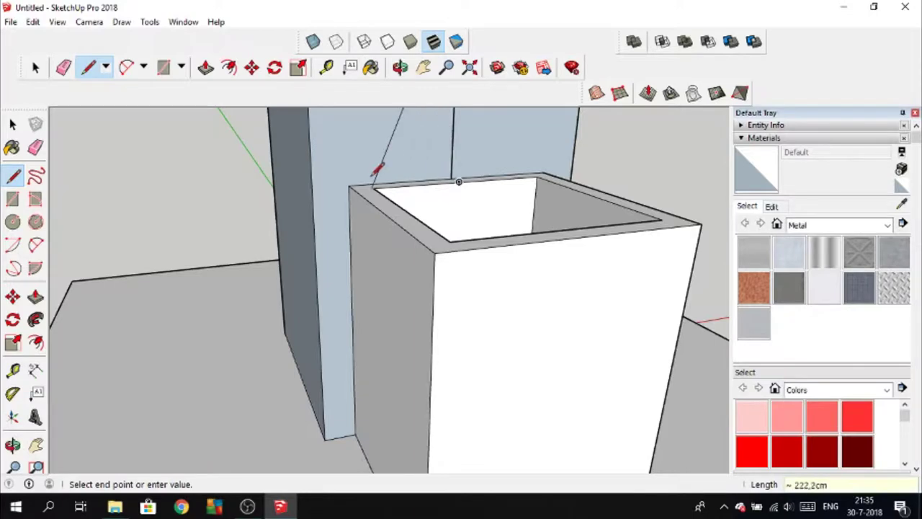
pyautogui.click(350, 186)
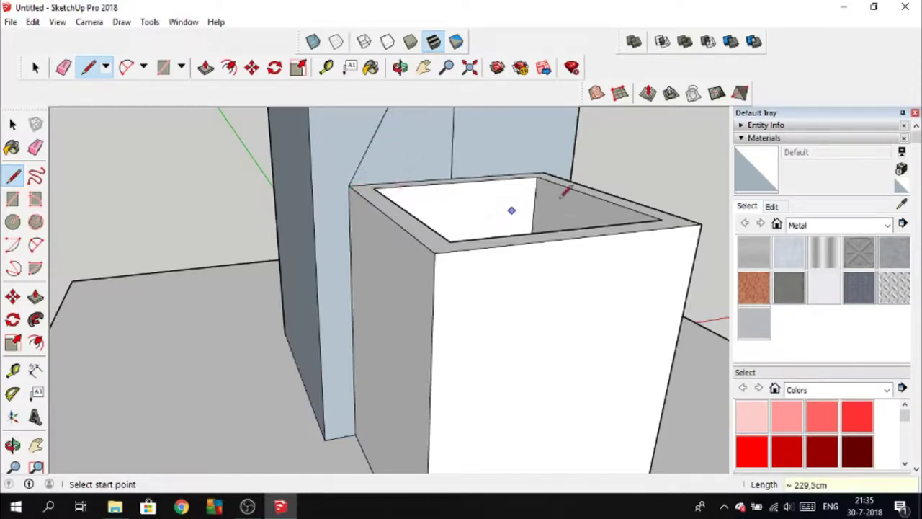
pyautogui.moveTo(597, 180)
pyautogui.mouseDown(button='middle')
pyautogui.moveTo(480, 228)
pyautogui.moveTo(364, 245)
pyautogui.moveTo(407, 186)
pyautogui.mouseUp(button='middle')
pyautogui.scroll(-3, 407, 183)
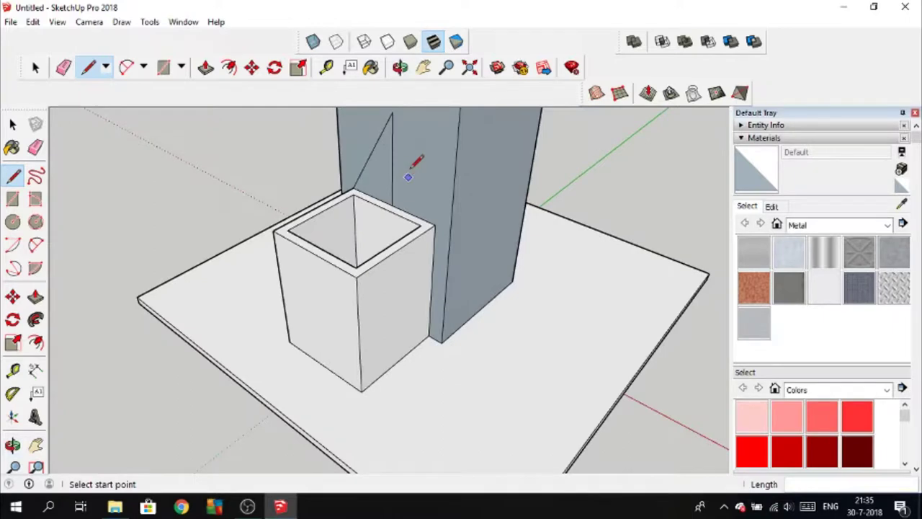
# Close the first triangle and pull it out 20 cm as a gable wall.
pyautogui.click(392, 112)
pyautogui.click(435, 224)
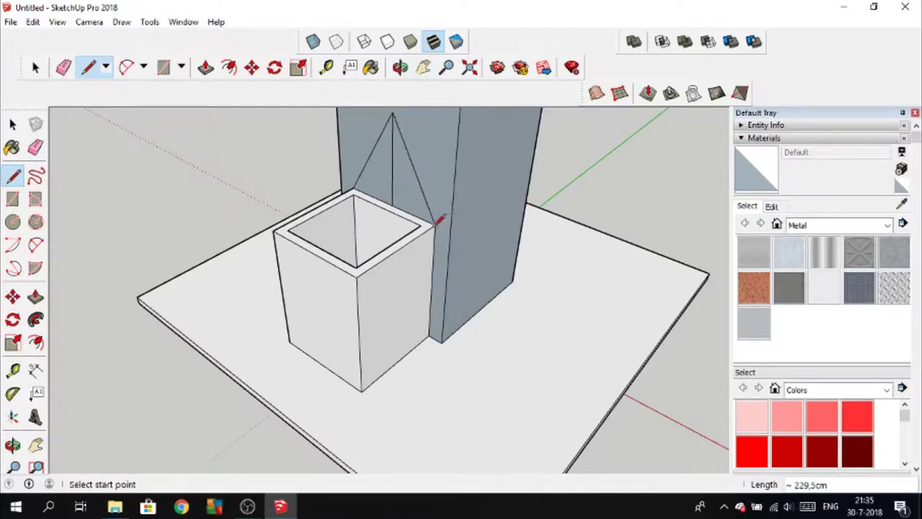
pyautogui.click(205, 67)
pyautogui.click(410, 174)
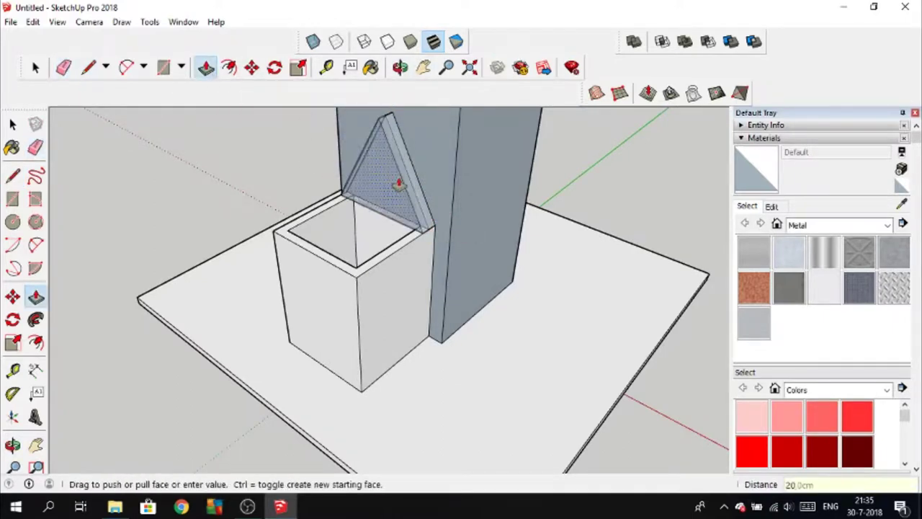
pyautogui.click(397, 181)
# Draw a triangle on the opposite end and thicken it 20 cm into the second gable.
pyautogui.press('l')
pyautogui.moveTo(309, 232); pyautogui.dragTo(350, 193, button='middle')
pyautogui.click(349, 191)
pyautogui.click(349, 116)
pyautogui.click(297, 209)
pyautogui.keyDown('shift'); pyautogui.moveTo(297, 209); pyautogui.dragTo(288, 254, button='middle'); pyautogui.keyUp('shift')
pyautogui.click(397, 265)
pyautogui.moveTo(396, 265); pyautogui.dragTo(238, 216, button='middle')
pyautogui.press('e')
pyautogui.click(206, 67)
pyautogui.click(284, 206)
pyautogui.click(288, 218)
# Select both sloping edges of the gable.
pyautogui.moveTo(222, 247); pyautogui.dragTo(348, 269, button='middle')
pyautogui.press('l')
pyautogui.click(348, 269)
pyautogui.press('e')
pyautogui.moveTo(353, 180)
pyautogui.mouseDown(button='middle')
pyautogui.moveTo(469, 233)
pyautogui.moveTo(354, 325)
pyautogui.mouseUp(button='middle')
pyautogui.scroll(5, 446, 227)
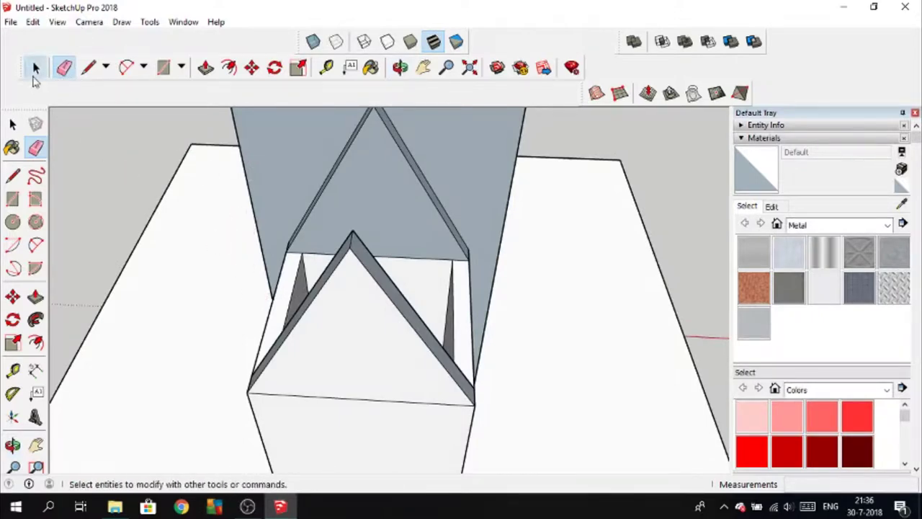
pyautogui.click(35, 67)
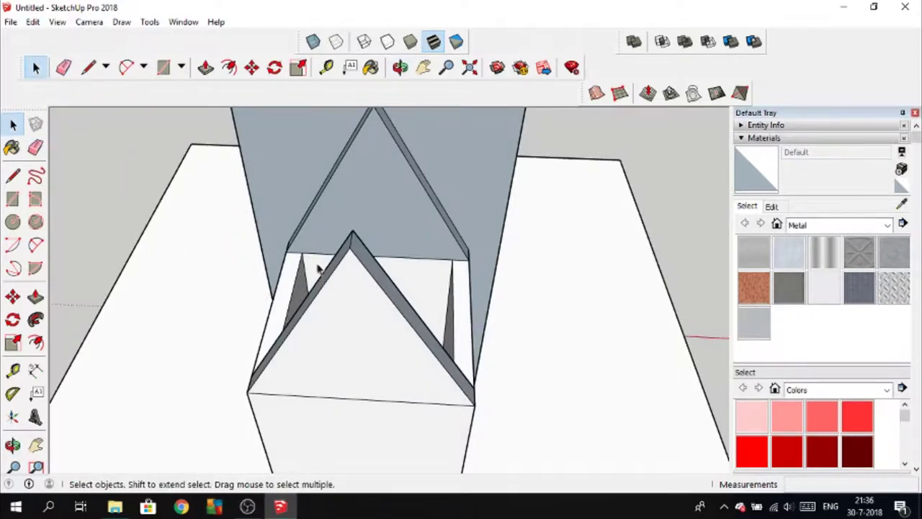
pyautogui.click(371, 280)
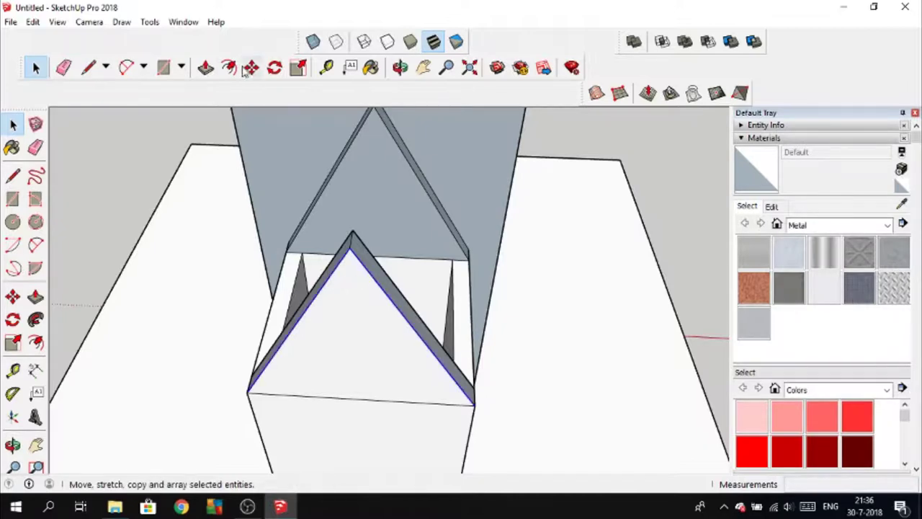
# Offset the sloping edges outward and close both overhang ends with lines.
pyautogui.click(229, 72)
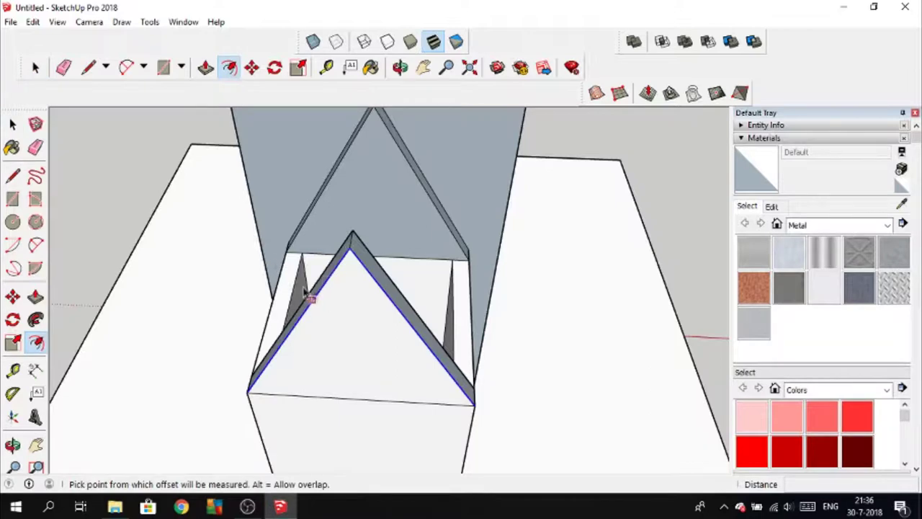
pyautogui.click(318, 303)
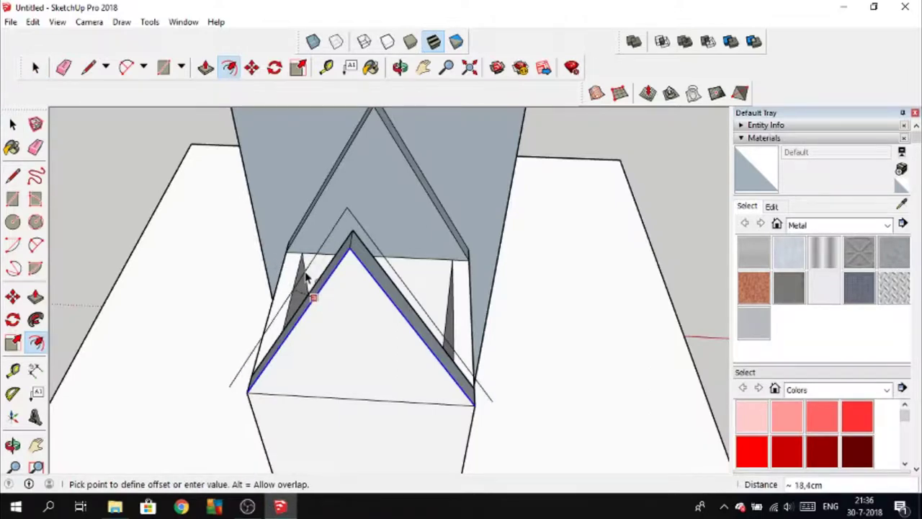
pyautogui.press('Return')
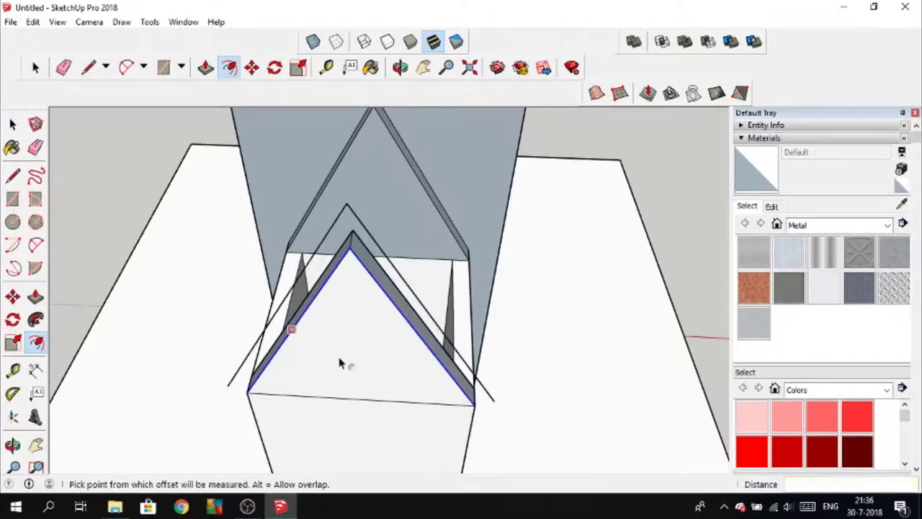
pyautogui.moveTo(342, 362); pyautogui.dragTo(157, 194, button='middle')
pyautogui.click(88, 67)
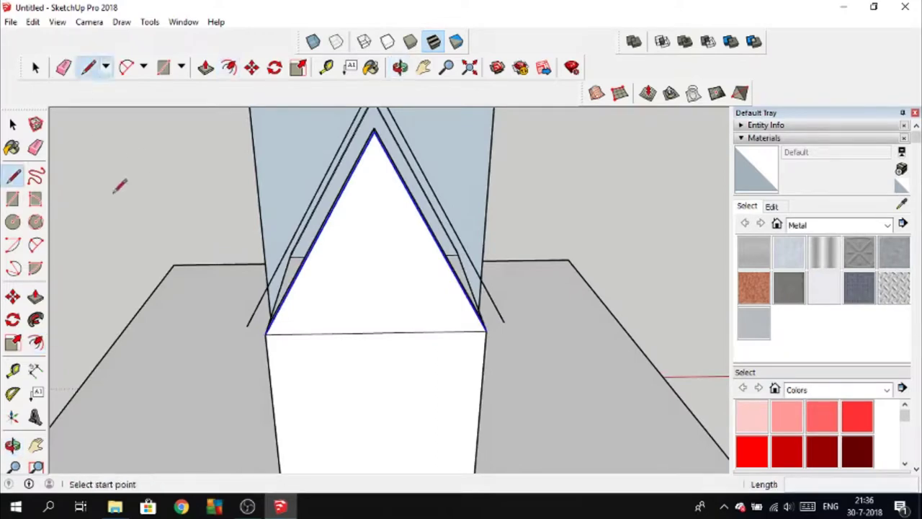
pyautogui.click(247, 325)
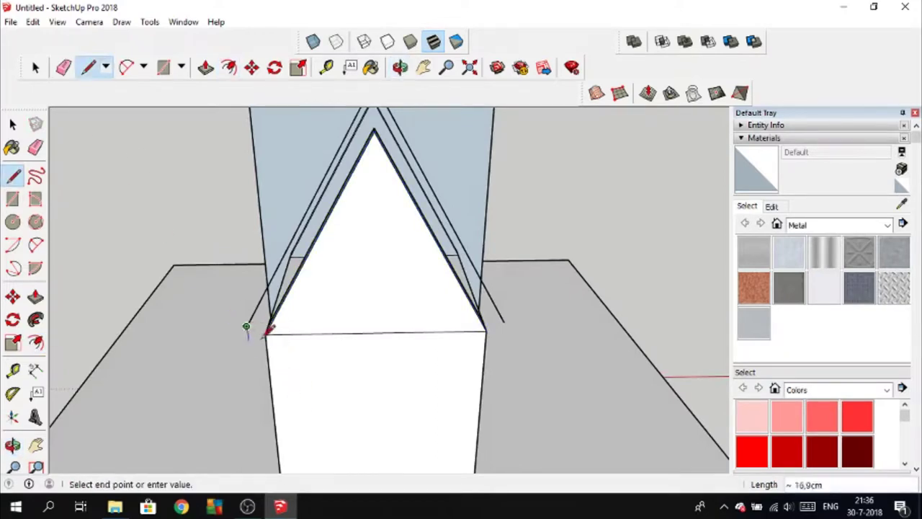
pyautogui.click(266, 332)
pyautogui.click(486, 332)
pyautogui.click(503, 322)
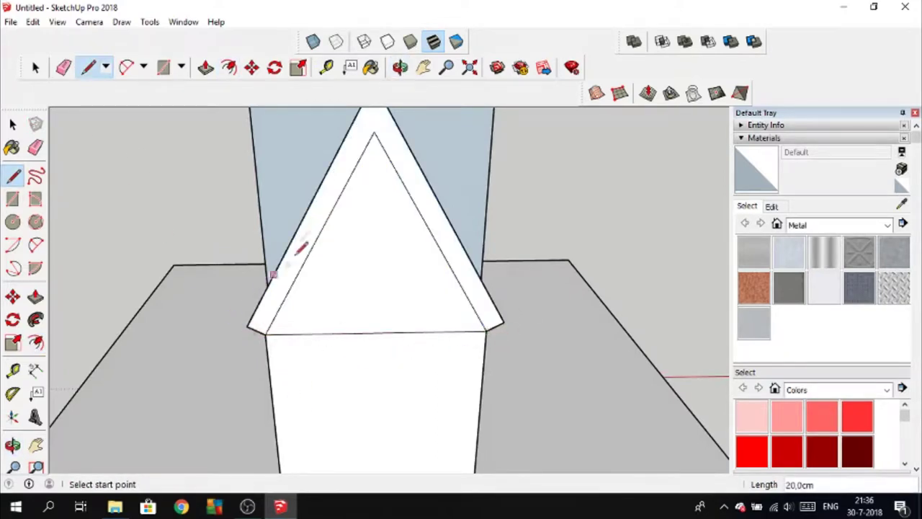
# Extrude the roof panels 225 and 40 cm along the house and erase a leftover edge.
pyautogui.click(205, 67)
pyautogui.moveTo(226, 267); pyautogui.dragTo(526, 313, button='middle')
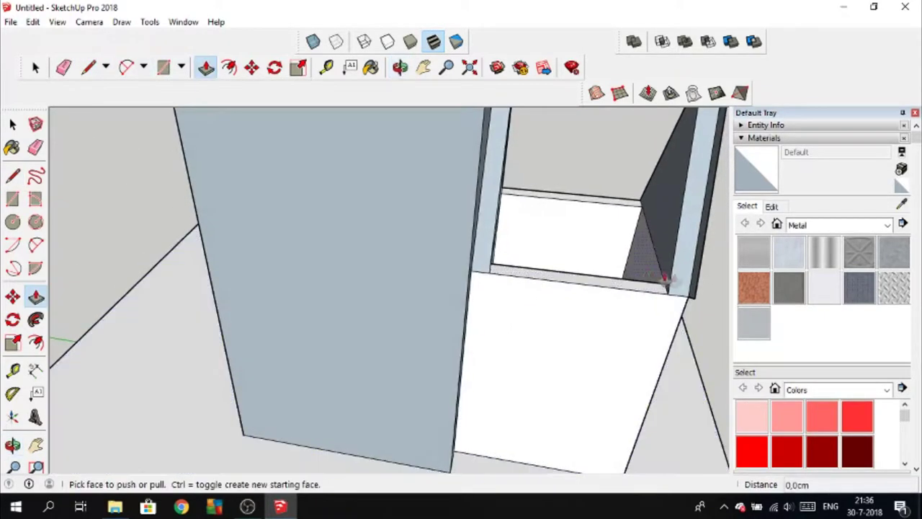
pyautogui.moveTo(692, 280); pyautogui.dragTo(621, 273)
pyautogui.write('225')
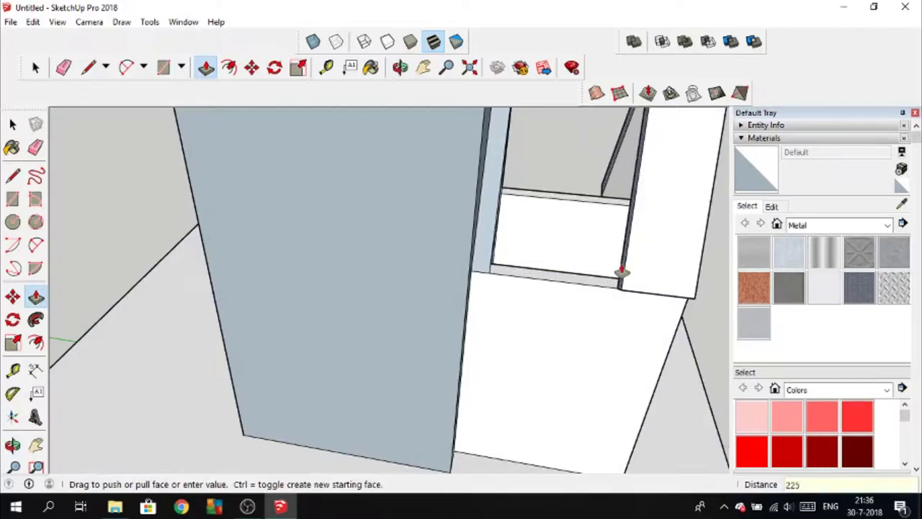
pyautogui.press('Return')
pyautogui.moveTo(622, 272)
pyautogui.mouseDown(button='middle')
pyautogui.moveTo(639, 323)
pyautogui.moveTo(443, 260)
pyautogui.mouseUp(button='middle')
pyautogui.click(443, 259)
pyautogui.moveTo(501, 263)
pyautogui.mouseDown(button='middle')
pyautogui.moveTo(472, 305)
pyautogui.moveTo(329, 206)
pyautogui.moveTo(524, 137)
pyautogui.mouseUp(button='middle')
pyautogui.write('40')
pyautogui.press('Return')
pyautogui.press('e')
pyautogui.click(321, 168)
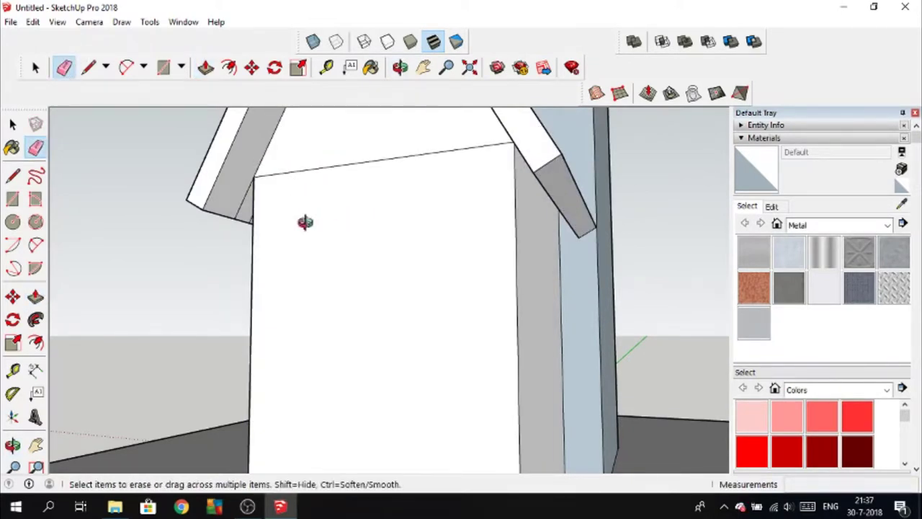
# Draw a vertical centre line down the house front and two horizontal lines across its right half.
pyautogui.moveTo(305, 221); pyautogui.dragTo(281, 180, button='middle')
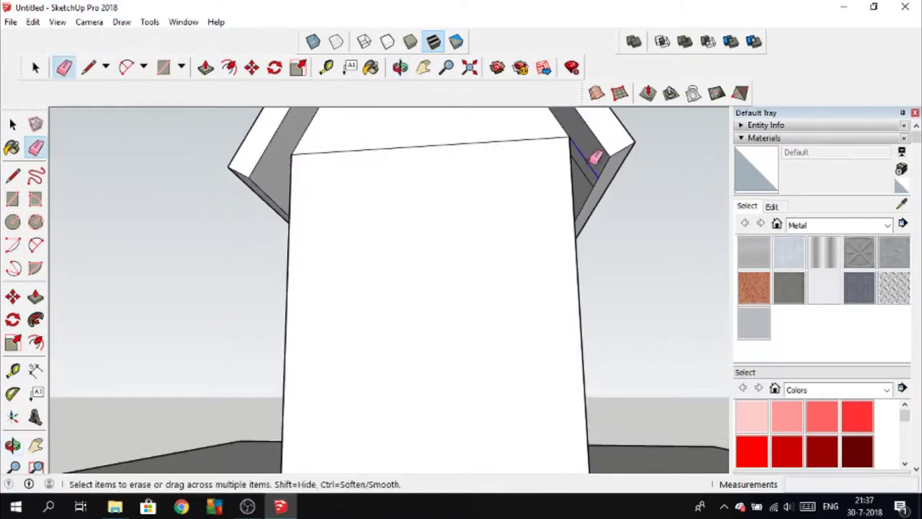
pyautogui.scroll(-3, 507, 253)
pyautogui.scroll(-3, 483, 263)
pyautogui.moveTo(492, 278)
pyautogui.mouseDown(button='middle')
pyautogui.moveTo(444, 359)
pyautogui.moveTo(356, 382)
pyautogui.moveTo(436, 339)
pyautogui.moveTo(404, 338)
pyautogui.mouseUp(button='middle')
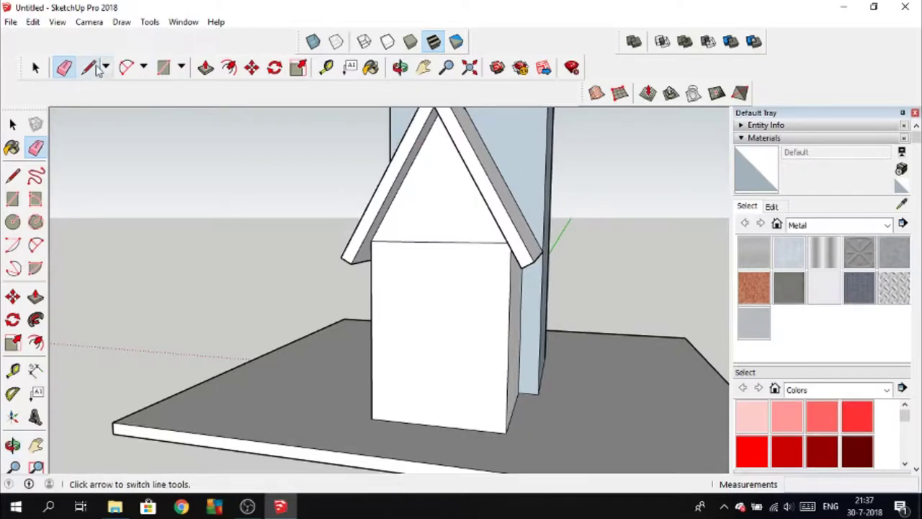
pyautogui.click(88, 67)
pyautogui.click(439, 242)
pyautogui.click(437, 426)
pyautogui.click(438, 337)
pyautogui.click(508, 339)
pyautogui.click(438, 290)
pyautogui.click(509, 292)
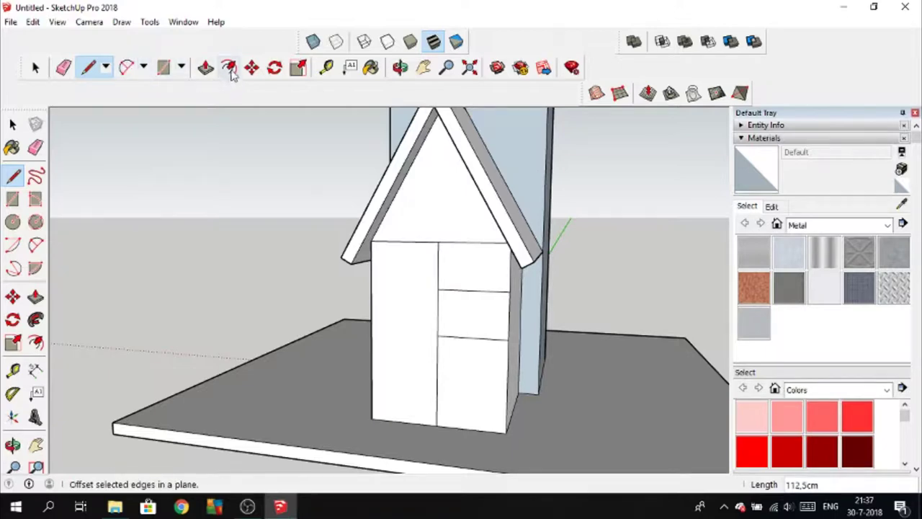
# Draw the entrance-hole circle on the centre line and erase the guide lines around it.
pyautogui.click(14, 221)
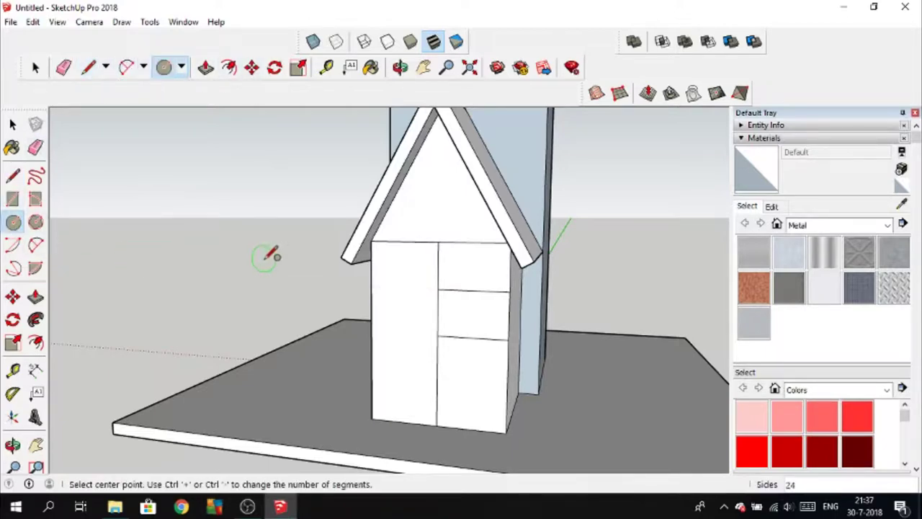
pyautogui.click(437, 289)
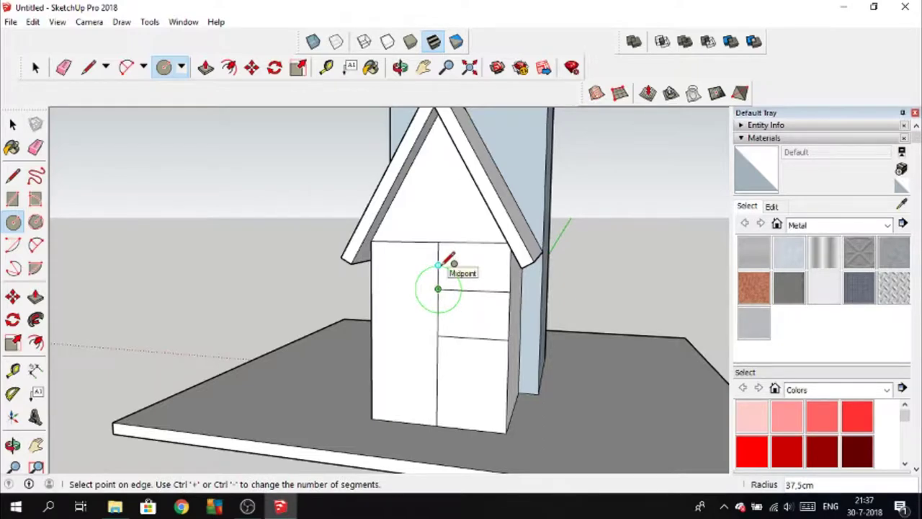
pyautogui.click(449, 261)
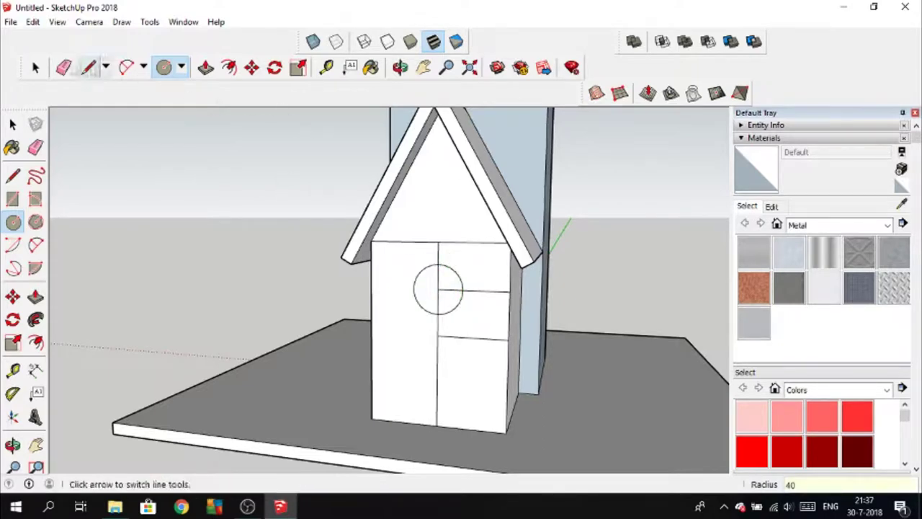
pyautogui.press('e')
pyautogui.moveTo(453, 262)
pyautogui.mouseDown()
pyautogui.moveTo(470, 237)
pyautogui.moveTo(430, 322)
pyautogui.mouseUp()
pyautogui.click(439, 351)
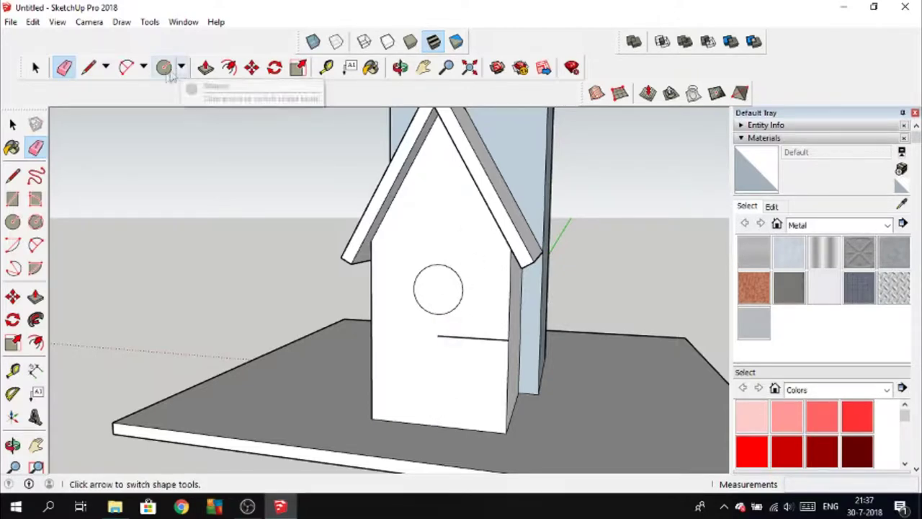
# Offset the hole circle by 10 into a rim ring and push the inner disc into the wall.
pyautogui.click(229, 67)
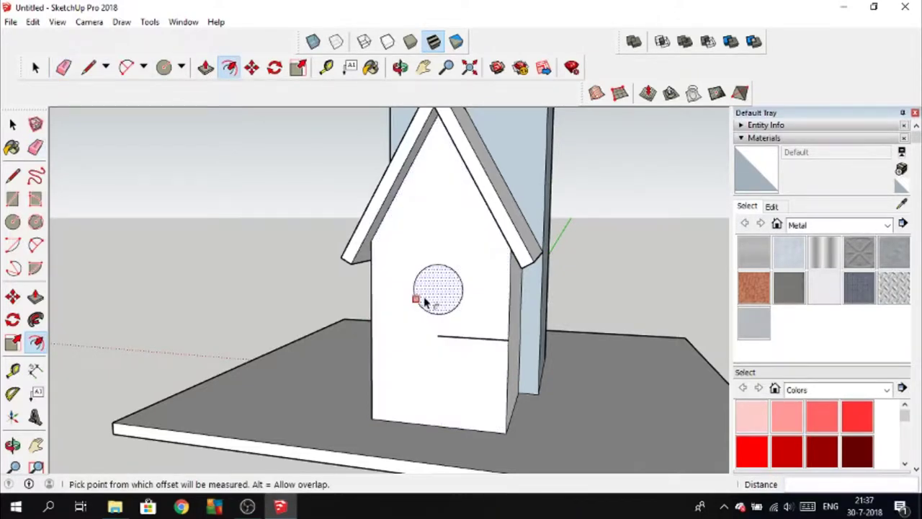
pyautogui.click(424, 302)
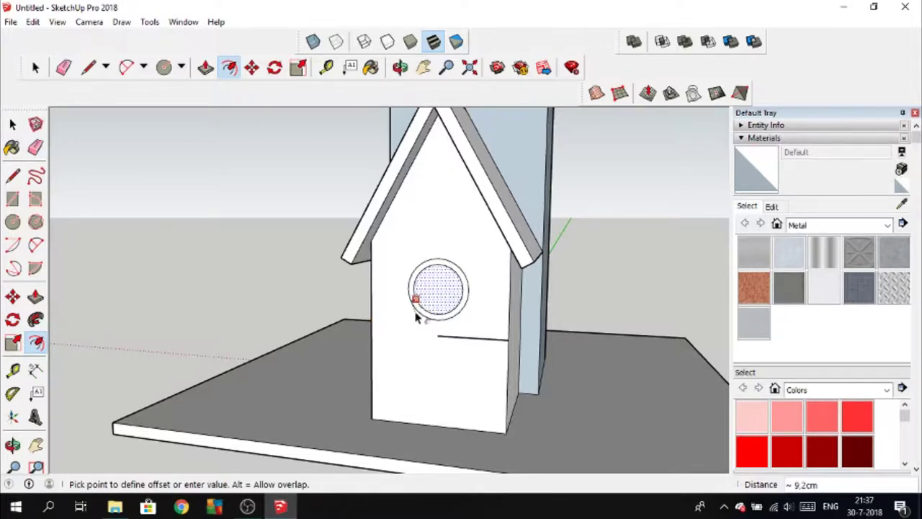
pyautogui.write('10')
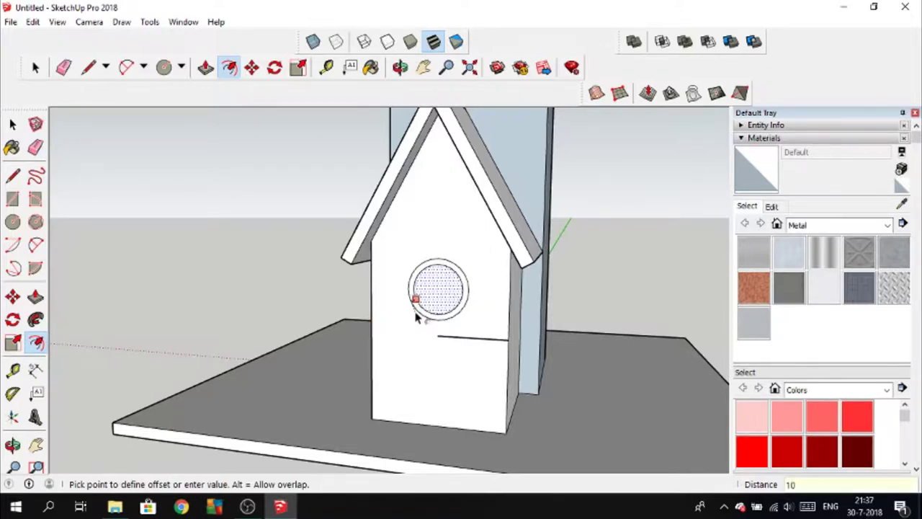
pyautogui.press('Return')
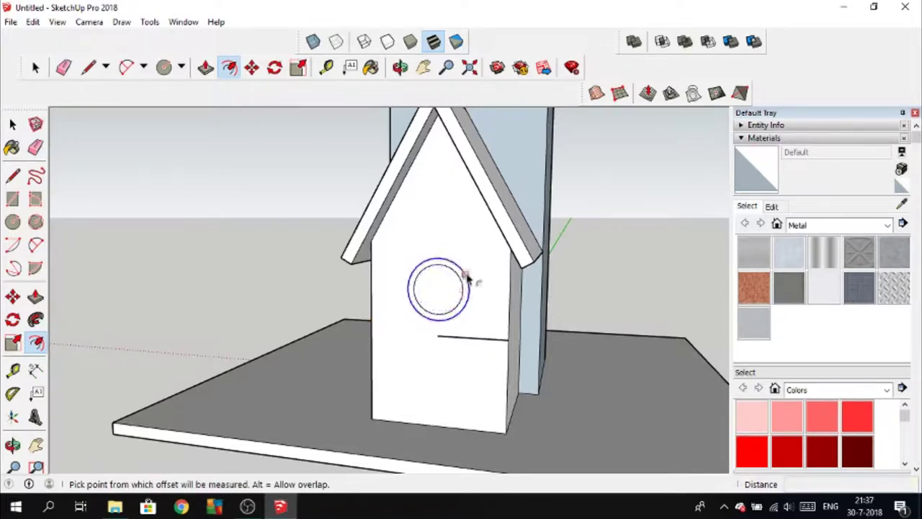
pyautogui.click(422, 303)
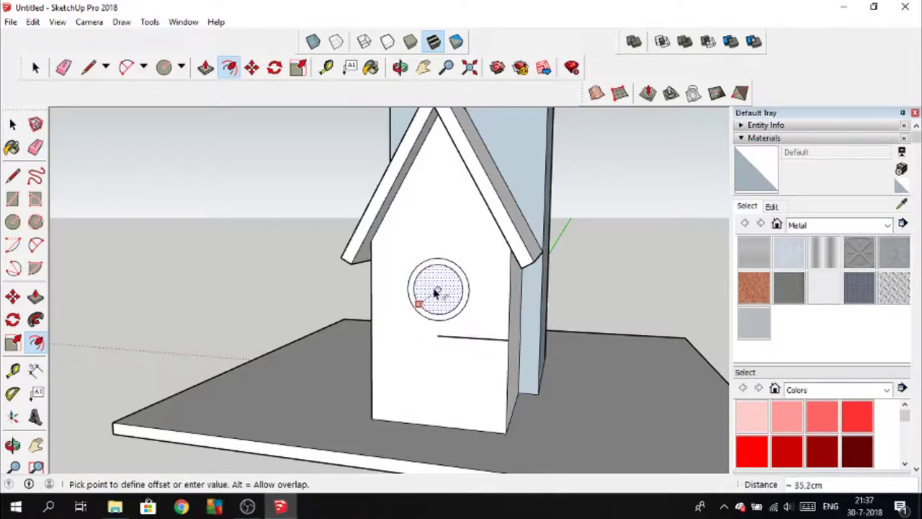
pyautogui.click(436, 291)
pyautogui.click(206, 68)
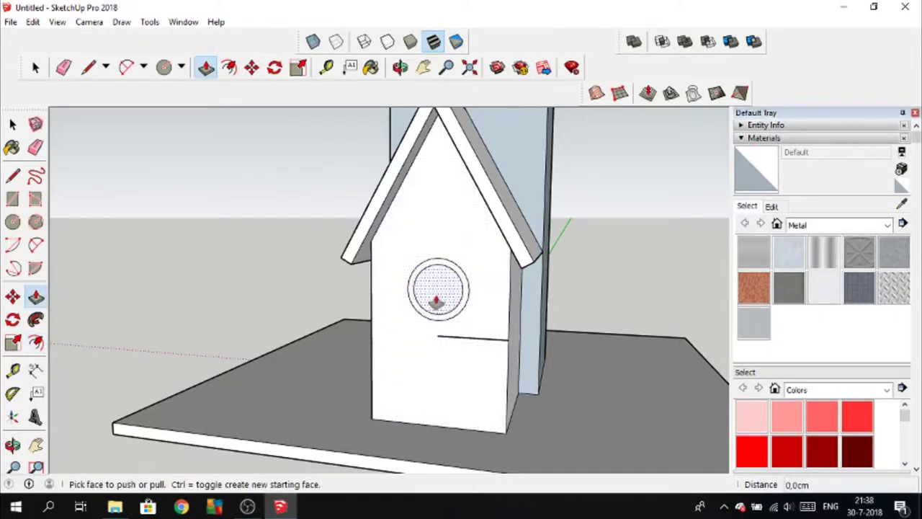
pyautogui.click(436, 302)
pyautogui.moveTo(469, 315)
pyautogui.mouseDown(button='middle')
pyautogui.moveTo(432, 340)
pyautogui.moveTo(500, 339)
pyautogui.moveTo(422, 298)
pyautogui.mouseUp(button='middle')
# Recess the hole's centre 8 into the wall and erase the stray line below it.
pyautogui.write('8')
pyautogui.press('Return')
pyautogui.press('c')
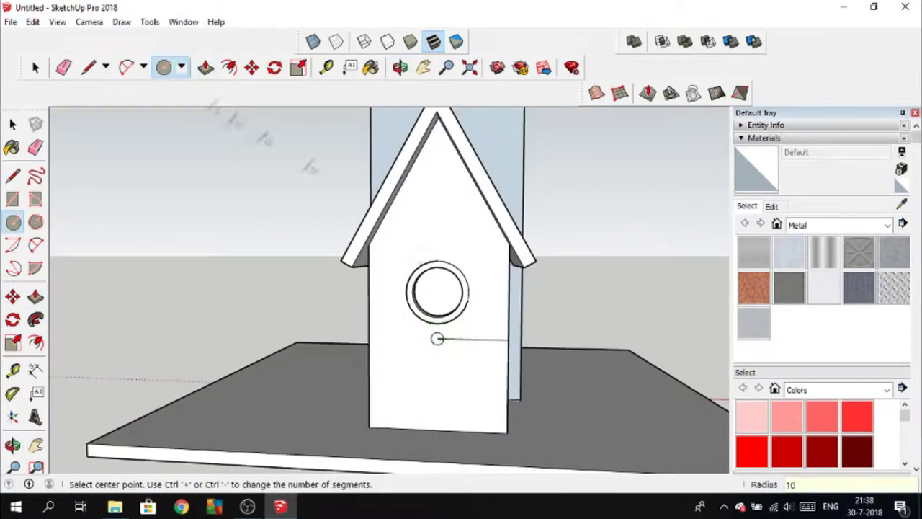
pyautogui.press('e')
pyautogui.scroll(3, 486, 325)
pyautogui.click(434, 344)
# Pull the small circle below the hole out 40 cm into a perch peg.
pyautogui.press('p')
pyautogui.click(391, 344)
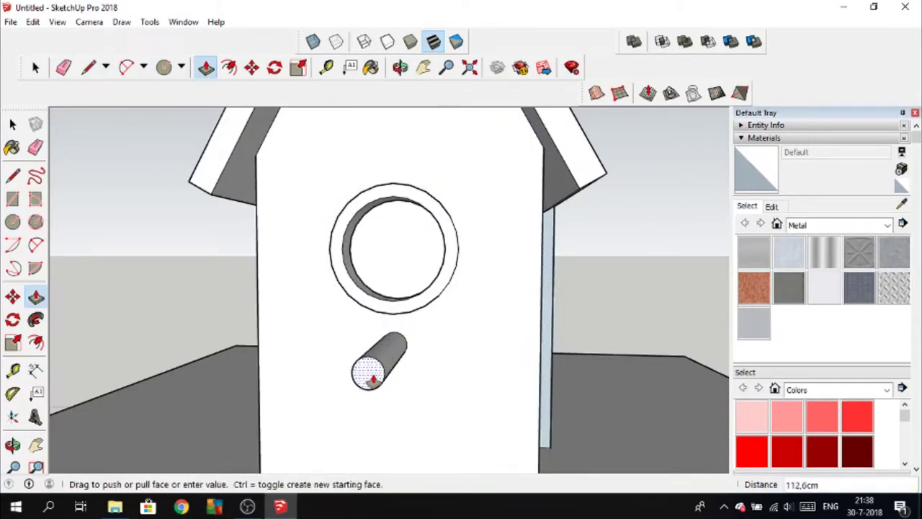
pyautogui.write('40')
pyautogui.press('Return')
# Orbit around the birdhouse to inspect the perch and the column from behind.
pyautogui.scroll(-3, 372, 382)
pyautogui.scroll(-3, 366, 412)
pyautogui.scroll(-1, 324, 411)
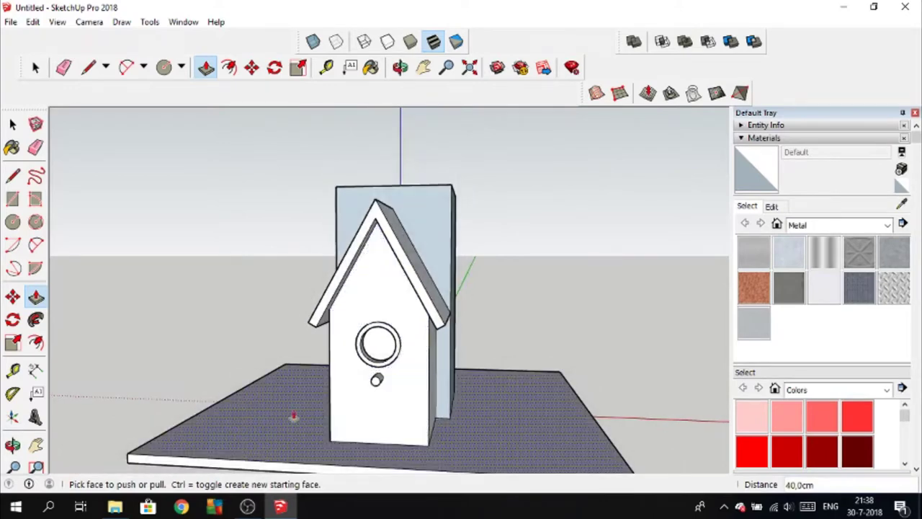
pyautogui.moveTo(294, 416); pyautogui.dragTo(462, 413, button='middle')
pyautogui.moveTo(519, 377)
pyautogui.mouseDown()
pyautogui.moveTo(658, 396)
pyautogui.moveTo(622, 397)
pyautogui.moveTo(541, 449)
pyautogui.moveTo(645, 386)
pyautogui.mouseUp()
pyautogui.press('p')
pyautogui.scroll(-3, 457, 416)
pyautogui.moveTo(457, 416)
pyautogui.mouseDown(button='middle')
pyautogui.moveTo(413, 404)
pyautogui.moveTo(524, 420)
pyautogui.moveTo(335, 441)
pyautogui.mouseUp(button='middle')
pyautogui.scroll(3, 334, 441)
pyautogui.moveTo(346, 358)
pyautogui.mouseDown(button='middle')
pyautogui.moveTo(351, 380)
pyautogui.moveTo(353, 353)
pyautogui.mouseUp(button='middle')
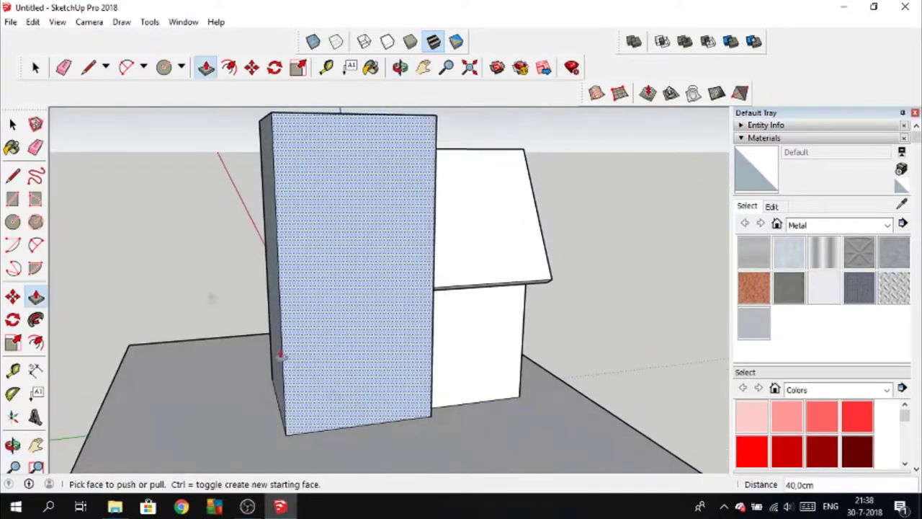
# Pan to the column base and draw a vertical line up its wall.
pyautogui.click(424, 67)
pyautogui.moveTo(387, 305); pyautogui.dragTo(361, 261)
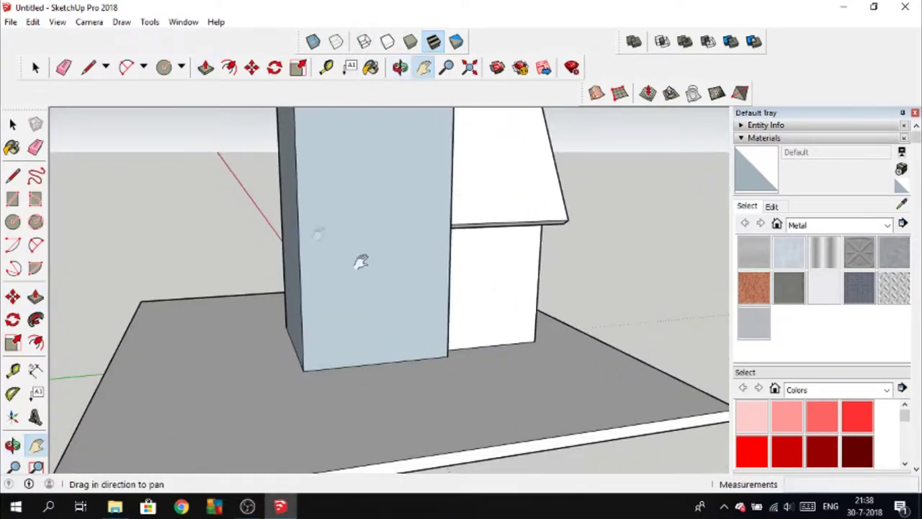
pyautogui.click(92, 70)
pyautogui.click(378, 363)
pyautogui.click(377, 285)
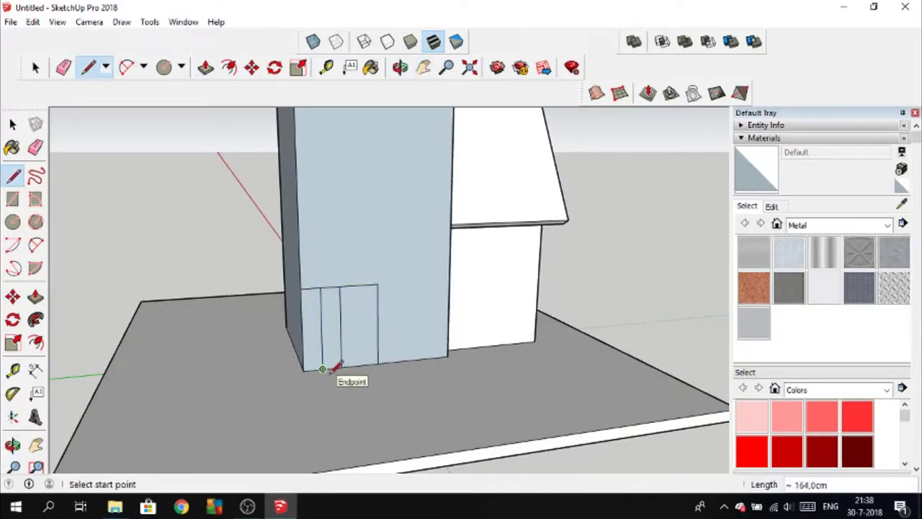
# Draw a rectangle at the column base, offset its outline inward, and erase the guide lines.
pyautogui.press('r')
pyautogui.click(323, 369)
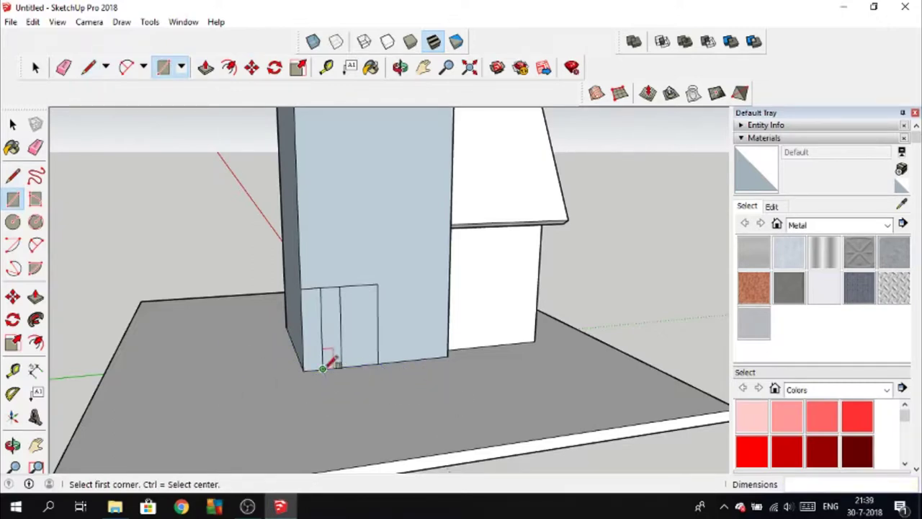
pyautogui.click(323, 369)
pyautogui.click(423, 401)
pyautogui.click(229, 67)
pyautogui.click(391, 390)
pyautogui.click(329, 391)
pyautogui.click(63, 67)
pyautogui.moveTo(317, 295); pyautogui.dragTo(383, 288)
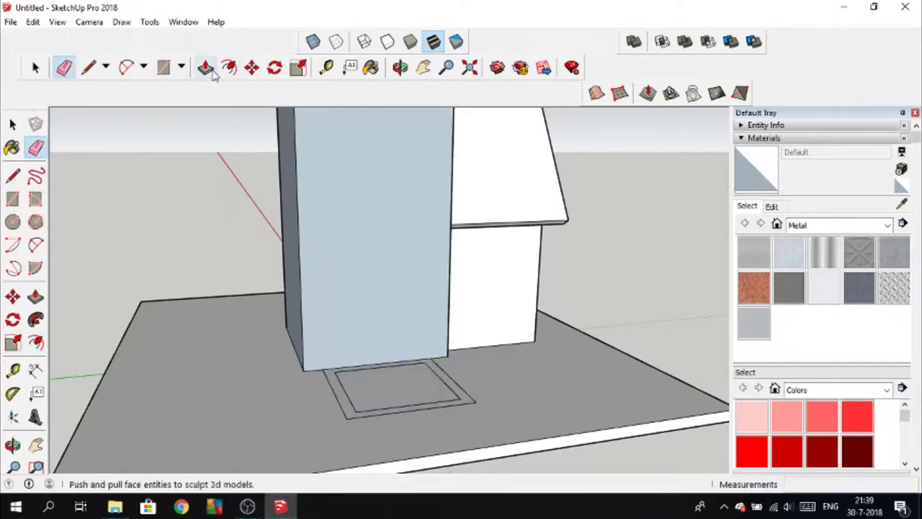
# Raise the rectangle's outer rim into tall hollow box walls and erase a leftover edge.
pyautogui.click(206, 67)
pyautogui.click(382, 393)
pyautogui.click(345, 398)
pyautogui.click(349, 237)
pyautogui.click(63, 67)
pyautogui.moveTo(375, 303)
pyautogui.mouseDown(button='middle')
pyautogui.moveTo(360, 288)
pyautogui.moveTo(365, 281)
pyautogui.moveTo(515, 302)
pyautogui.moveTo(613, 335)
pyautogui.moveTo(436, 375)
pyautogui.mouseUp(button='middle')
# Draw a second 225 × 225 rectangle beside the column and offset it inward by 2.
pyautogui.press('l')
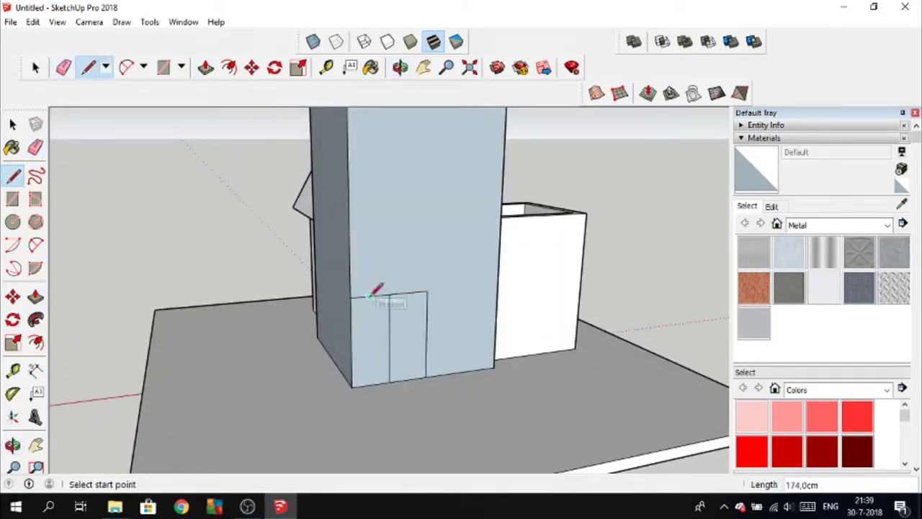
pyautogui.click(163, 69)
pyautogui.click(370, 384)
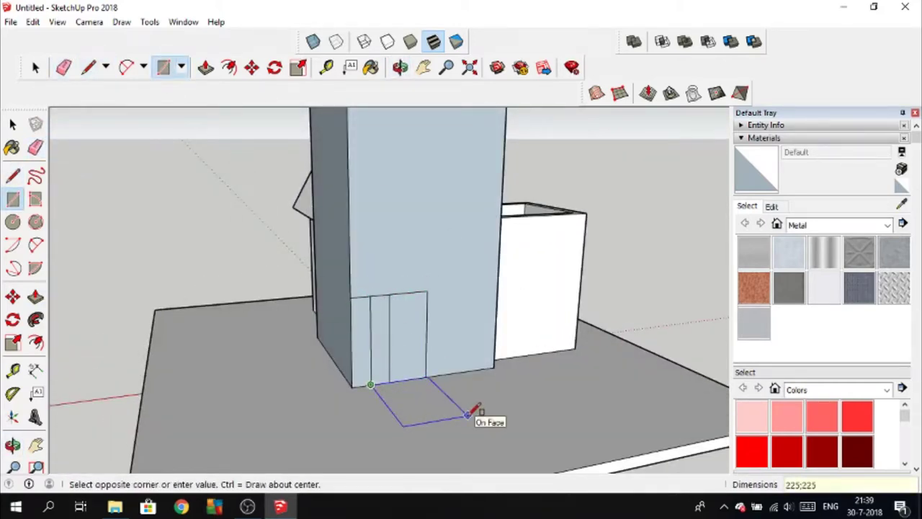
pyautogui.click(540, 418)
pyautogui.press('e')
pyautogui.press('f')
pyautogui.click(418, 380)
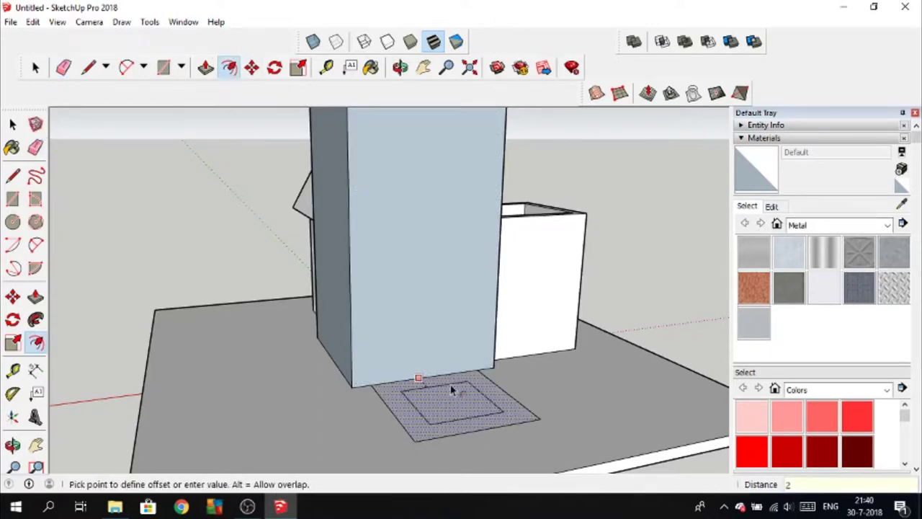
pyautogui.click(452, 386)
pyautogui.press('p')
# Pull the second rectangle's rim up 30 into thin open-topped box walls.
pyautogui.click(431, 412)
pyautogui.click(411, 432)
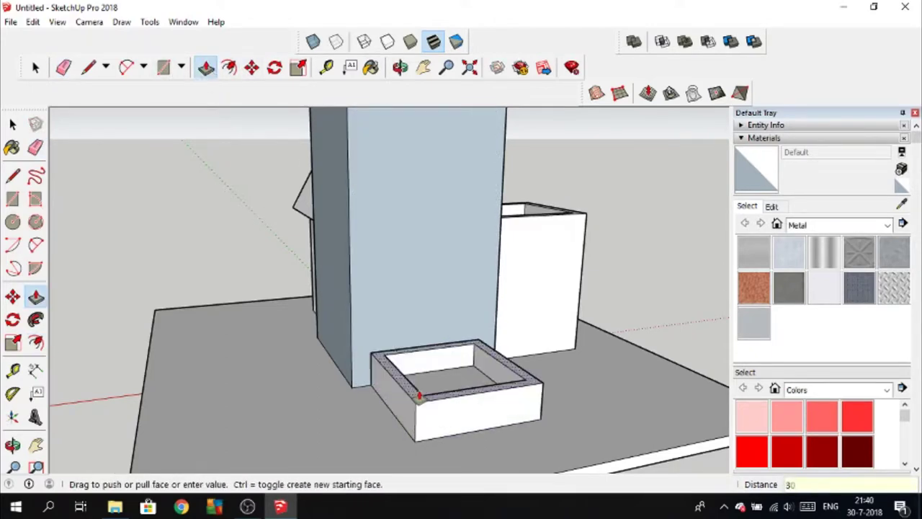
pyautogui.click(215, 274)
pyautogui.moveTo(214, 273); pyautogui.dragTo(425, 320, button='middle')
pyautogui.press('l')
pyautogui.click(459, 353)
pyautogui.moveTo(469, 294); pyautogui.dragTo(484, 294, button='middle')
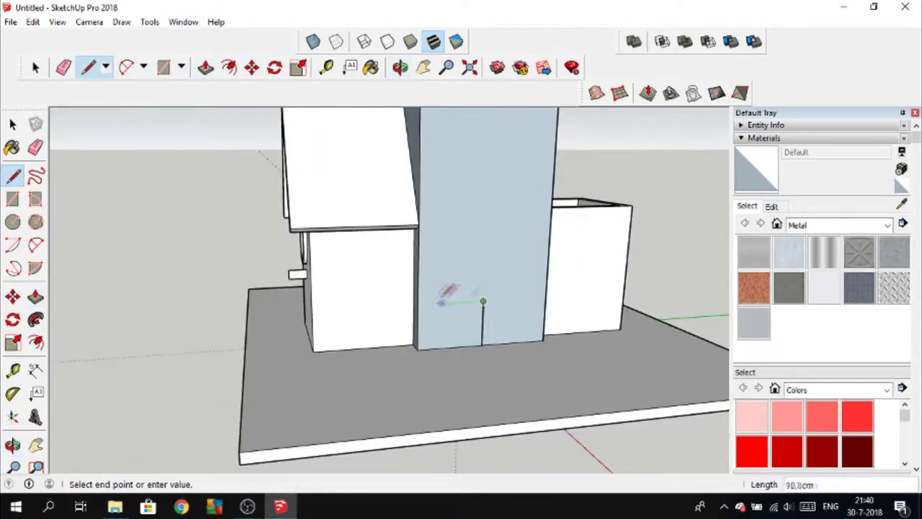
# Draw another rectangle at the column base and offset an inner outline inside it.
pyautogui.click(164, 70)
pyautogui.click(433, 349)
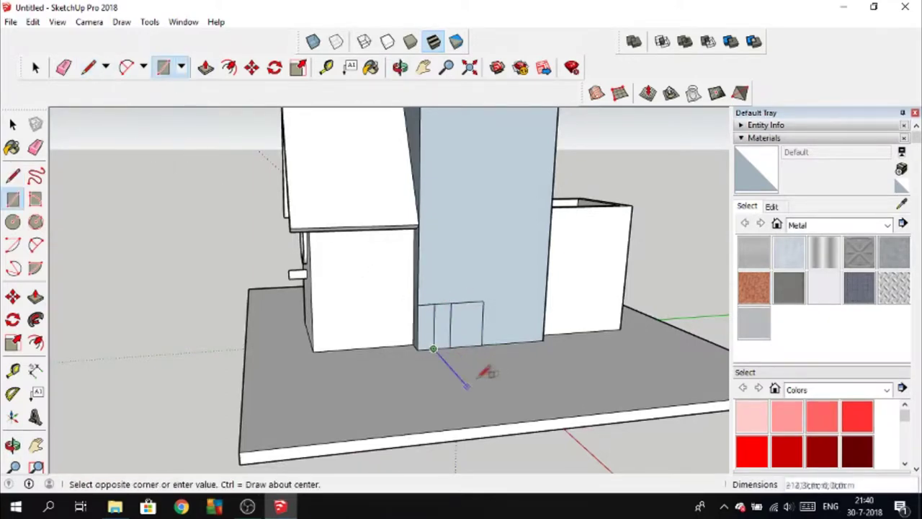
pyautogui.click(544, 382)
pyautogui.click(63, 67)
pyautogui.moveTo(436, 308); pyautogui.dragTo(490, 321)
pyautogui.click(229, 67)
pyautogui.click(497, 364)
# Raise the rectangle's rim 300 cm into a tall hollow box.
pyautogui.click(510, 382)
pyautogui.click(206, 67)
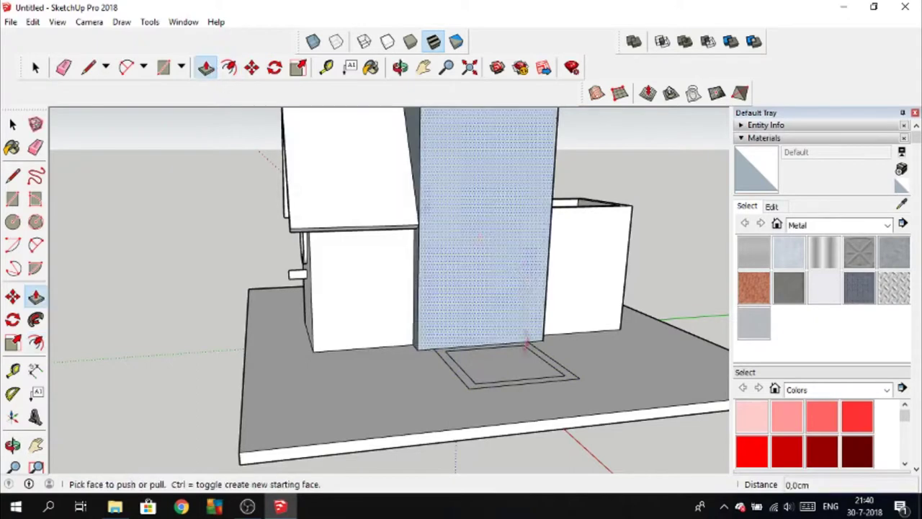
pyautogui.click(508, 364)
pyautogui.write('2')
pyautogui.click(471, 389)
pyautogui.write('300')
pyautogui.press('Return')
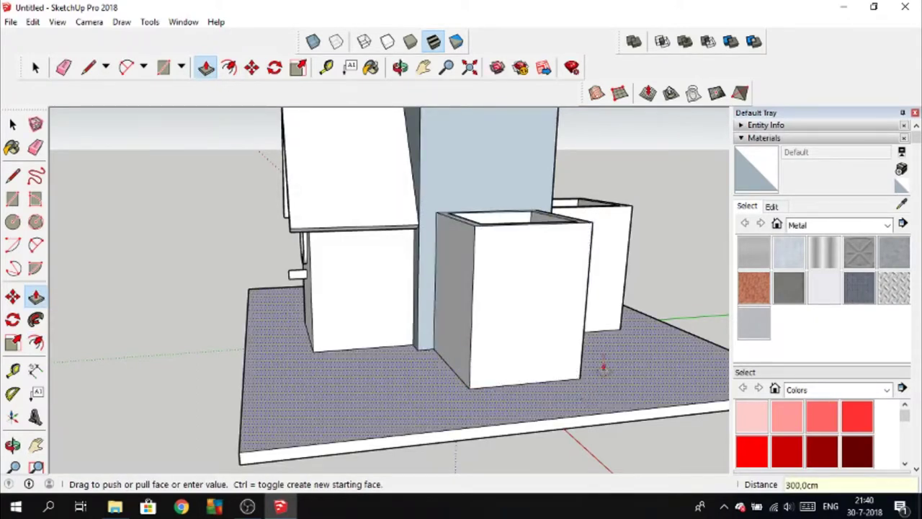
# Draw a triangle of lines on top of the new box's rim.
pyautogui.click(100, 77)
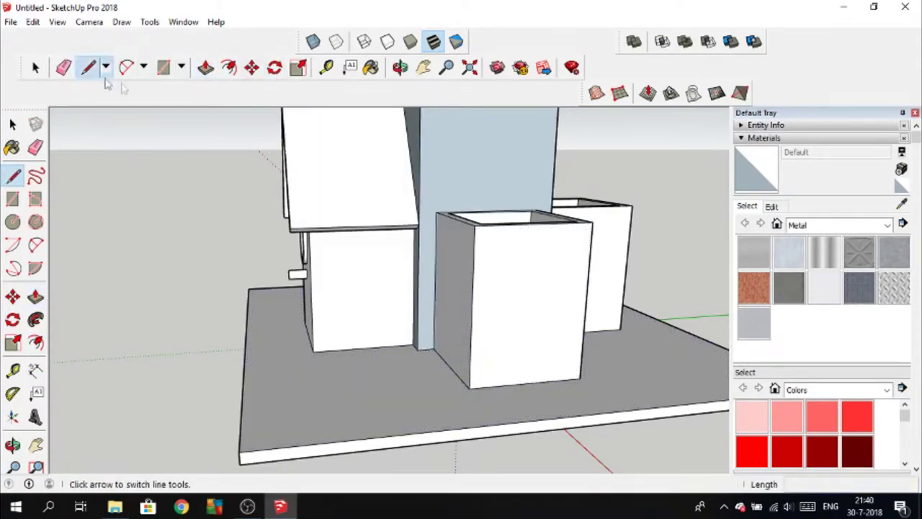
pyautogui.moveTo(552, 219)
pyautogui.mouseDown(button='middle')
pyautogui.moveTo(493, 295)
pyautogui.moveTo(494, 253)
pyautogui.mouseUp(button='middle')
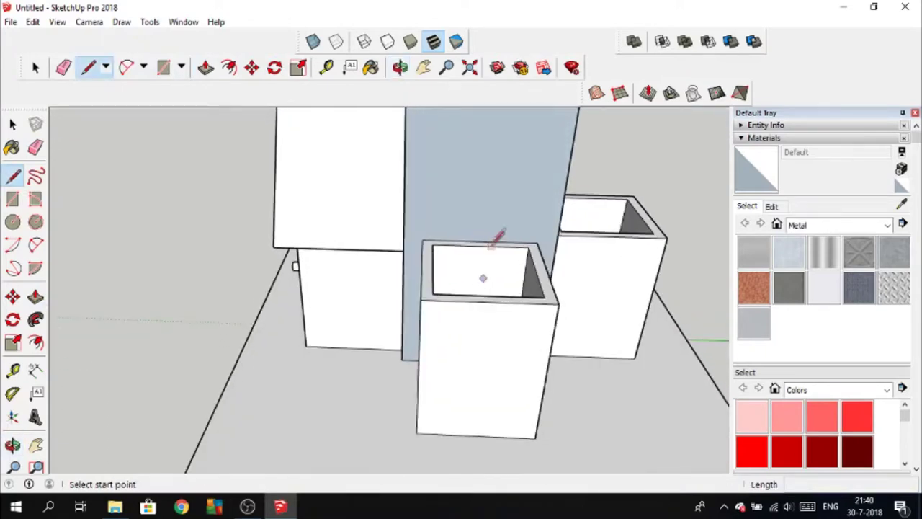
pyautogui.click(480, 241)
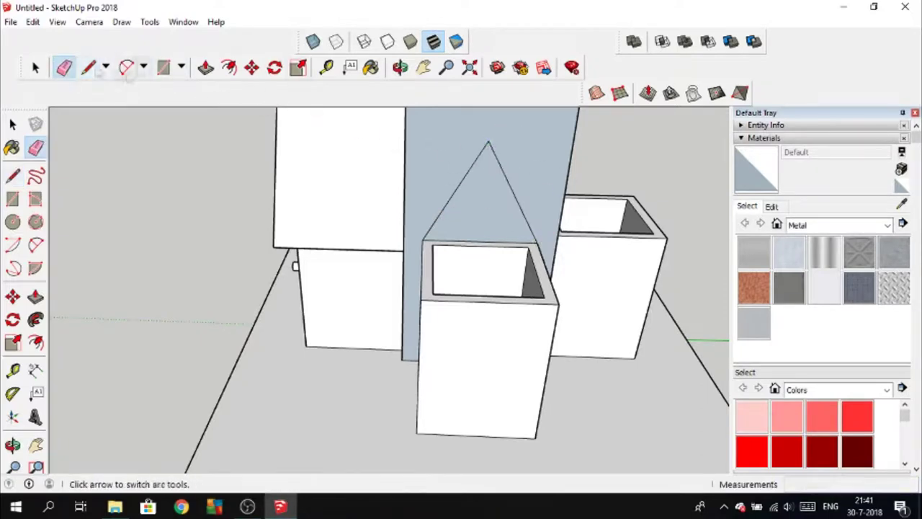
pyautogui.moveTo(545, 320); pyautogui.dragTo(566, 252, button='middle')
pyautogui.moveTo(580, 189); pyautogui.dragTo(309, 155, button='middle')
# Pull the triangle out into a 20 cm thick gable wall.
pyautogui.press('e')
pyautogui.press('p')
pyautogui.click(426, 221)
pyautogui.moveTo(426, 221)
pyautogui.mouseDown(button='middle')
pyautogui.moveTo(214, 253)
pyautogui.moveTo(303, 216)
pyautogui.mouseUp(button='middle')
pyautogui.click(224, 252)
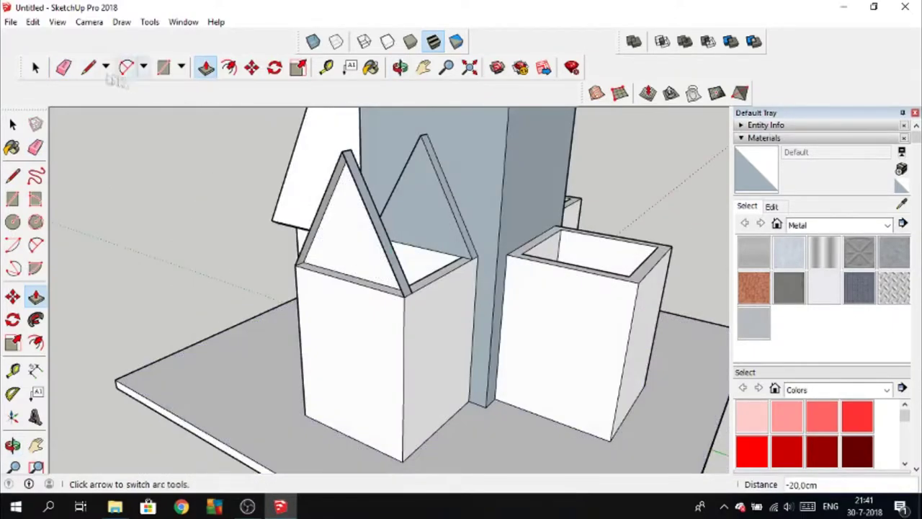
pyautogui.click(88, 67)
pyautogui.click(63, 67)
pyautogui.moveTo(442, 308)
pyautogui.mouseDown(button='middle')
pyautogui.moveTo(531, 308)
pyautogui.moveTo(277, 238)
pyautogui.mouseUp(button='middle')
pyautogui.press('space')
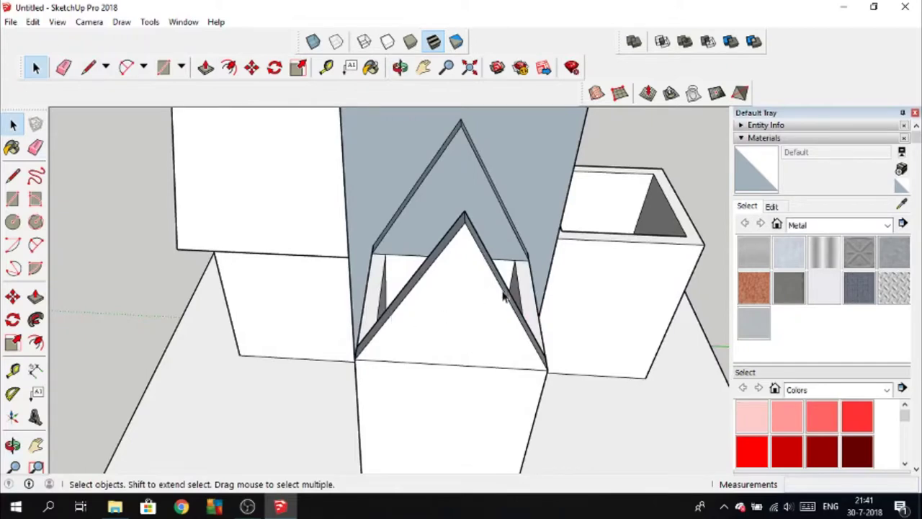
pyautogui.click(230, 67)
# Offset the gable triangle's outline and draw lines closing off the roof faces.
pyautogui.click(411, 282)
pyautogui.click(404, 273)
pyautogui.moveTo(403, 273); pyautogui.dragTo(127, 107, button='middle')
pyautogui.click(87, 67)
pyautogui.rightClick(258, 276)
pyautogui.press('Escape')
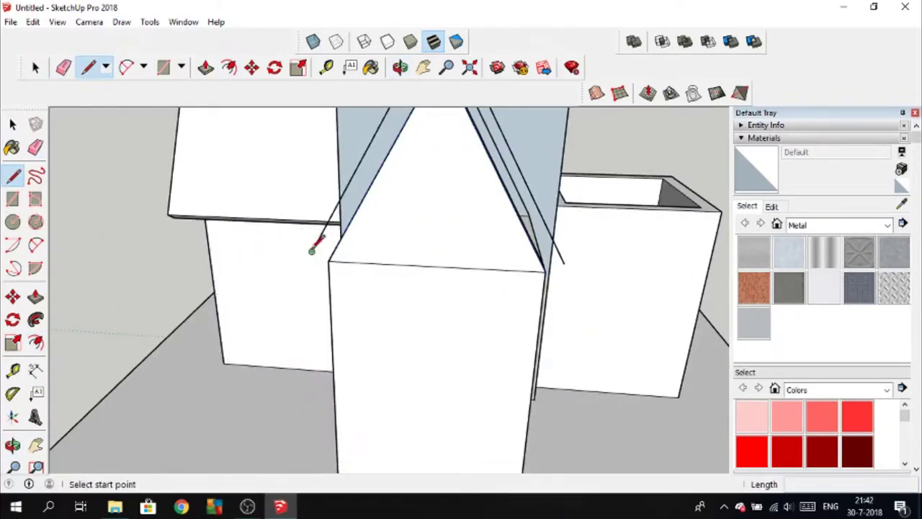
pyautogui.click(328, 263)
pyautogui.click(563, 264)
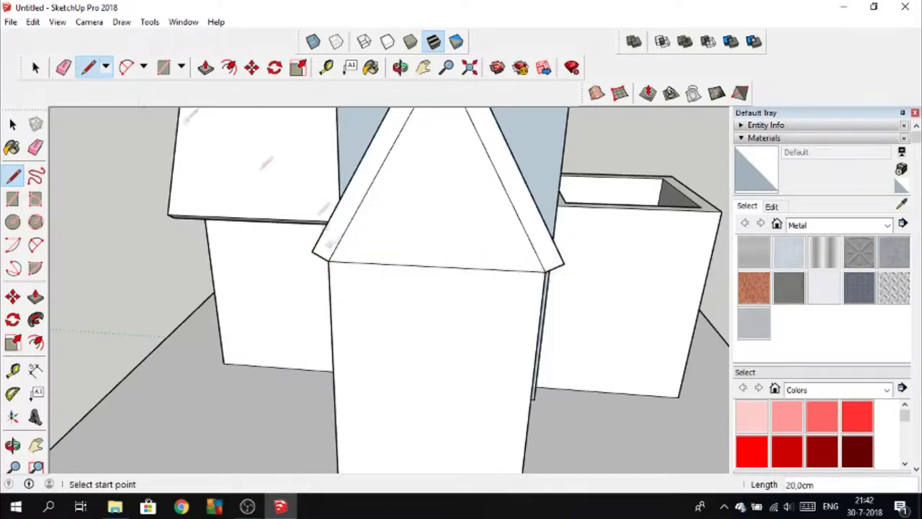
# Pull the roof faces out into sloping boards overhanging the box's side walls.
pyautogui.click(206, 67)
pyautogui.moveTo(303, 238)
pyautogui.mouseDown(button='middle')
pyautogui.moveTo(196, 243)
pyautogui.moveTo(510, 153)
pyautogui.mouseUp(button='middle')
pyautogui.click(196, 243)
pyautogui.click(200, 245)
pyautogui.click(510, 153)
pyautogui.moveTo(320, 195); pyautogui.dragTo(467, 160, button='middle')
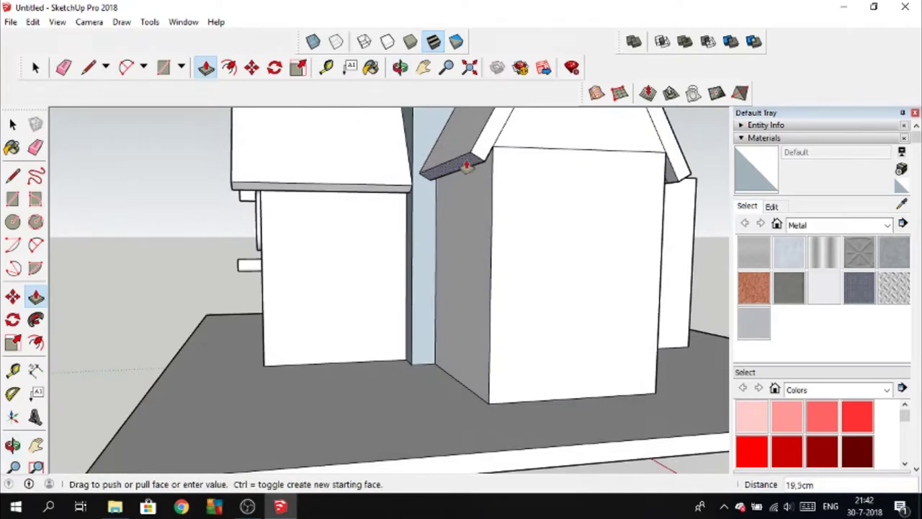
pyautogui.click(63, 67)
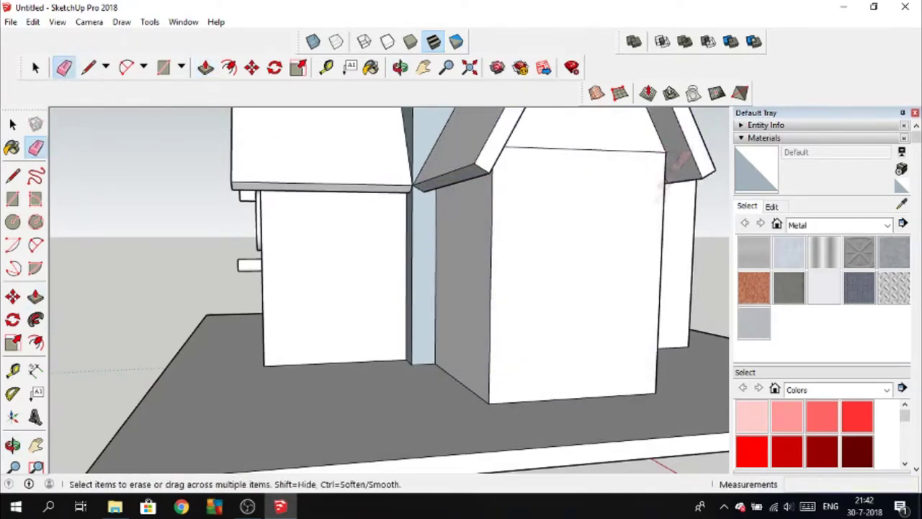
pyautogui.press('F4')
pyautogui.moveTo(644, 147); pyautogui.dragTo(321, 136, button='middle')
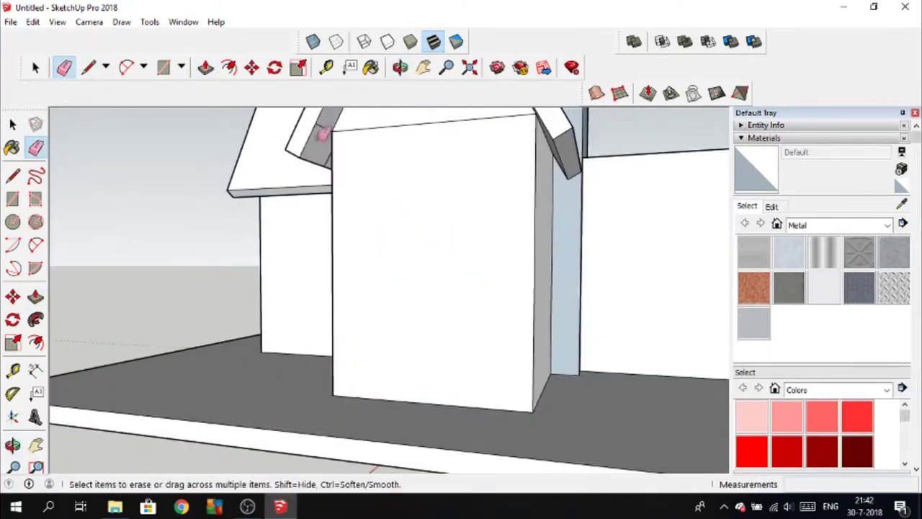
# Draw a guide line on the box front and place the entrance-hole circle.
pyautogui.click(88, 67)
pyautogui.click(428, 124)
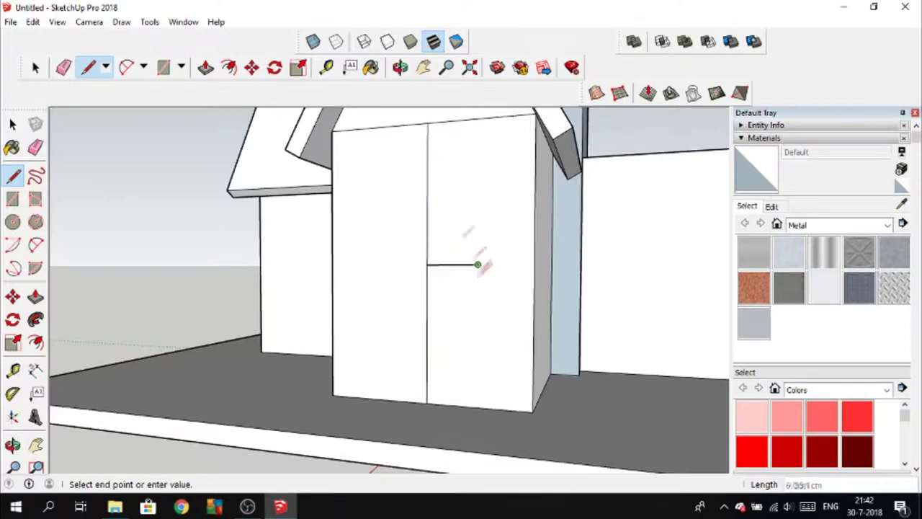
pyautogui.click(478, 192)
pyautogui.moveTo(392, 251); pyautogui.dragTo(238, 158, button='middle')
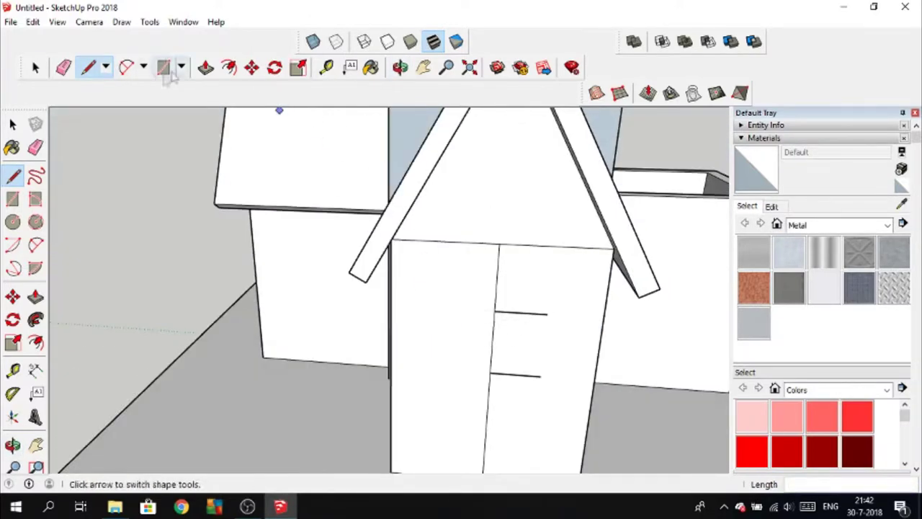
pyautogui.click(12, 222)
pyautogui.click(496, 275)
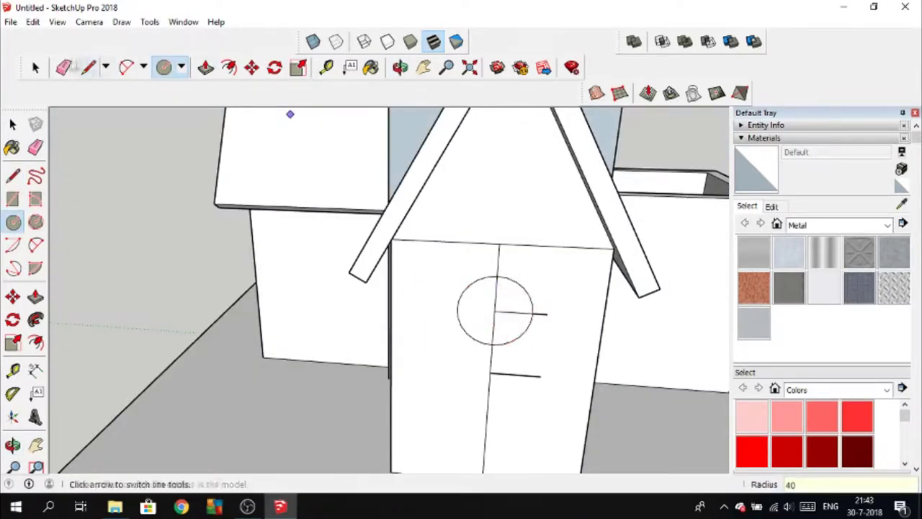
# Erase the stray radius line, offset a 10 rim ring, and recess the hole 8 cm.
pyautogui.press('e')
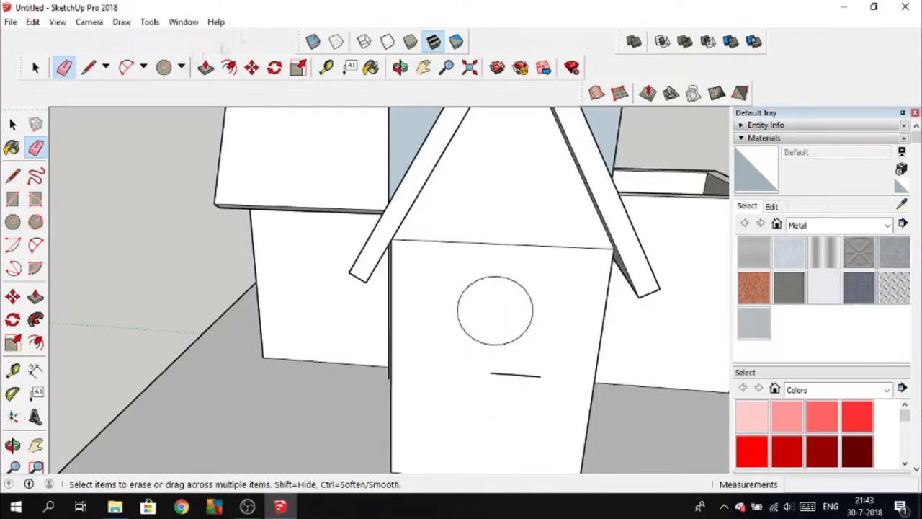
pyautogui.press('f')
pyautogui.click(523, 332)
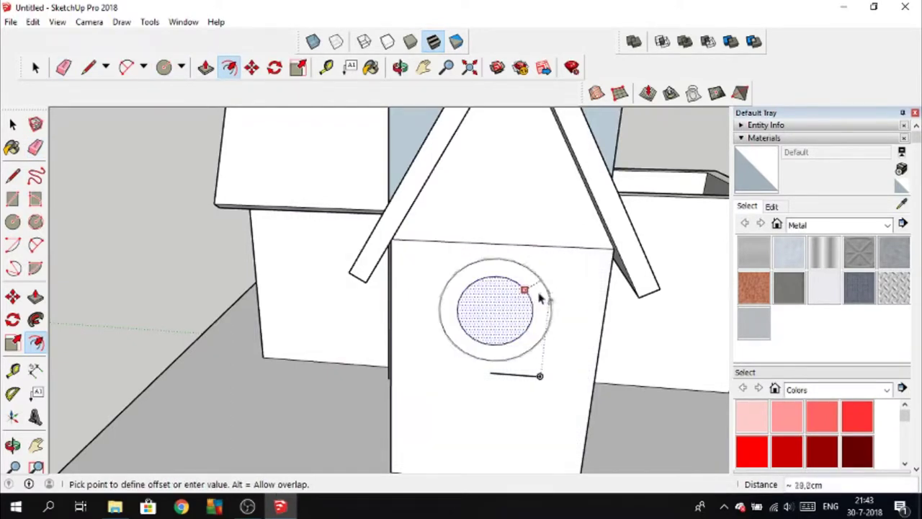
pyautogui.press('Return')
pyautogui.press('p')
pyautogui.click(498, 317)
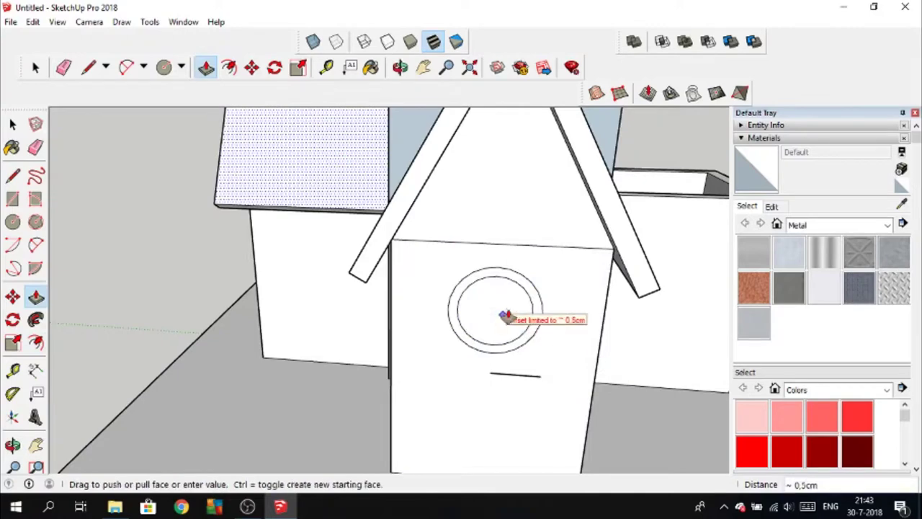
pyautogui.click(490, 337)
pyautogui.click(490, 337)
pyautogui.write('8')
pyautogui.press('Return')
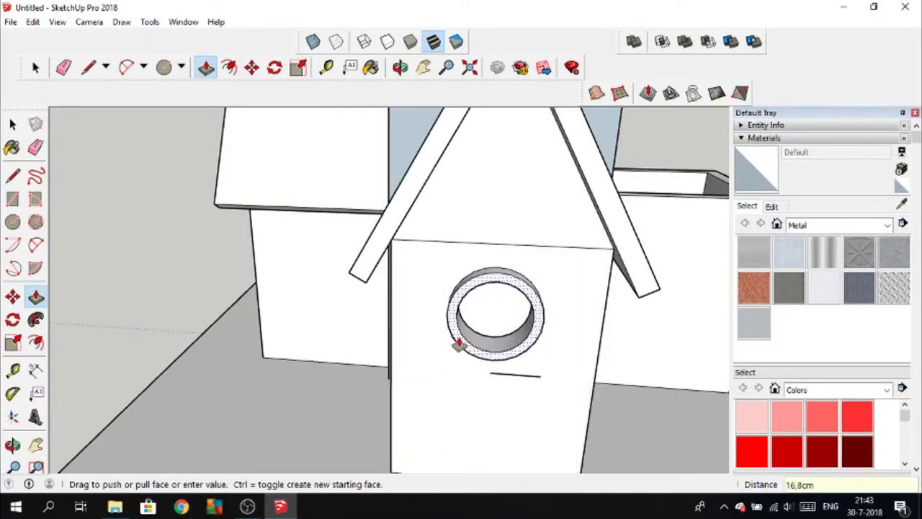
# Draw a small circle below the hole and pull it out into a 40 cm perch peg.
pyautogui.press('c')
pyautogui.click(490, 373)
pyautogui.click(499, 373)
pyautogui.press('e')
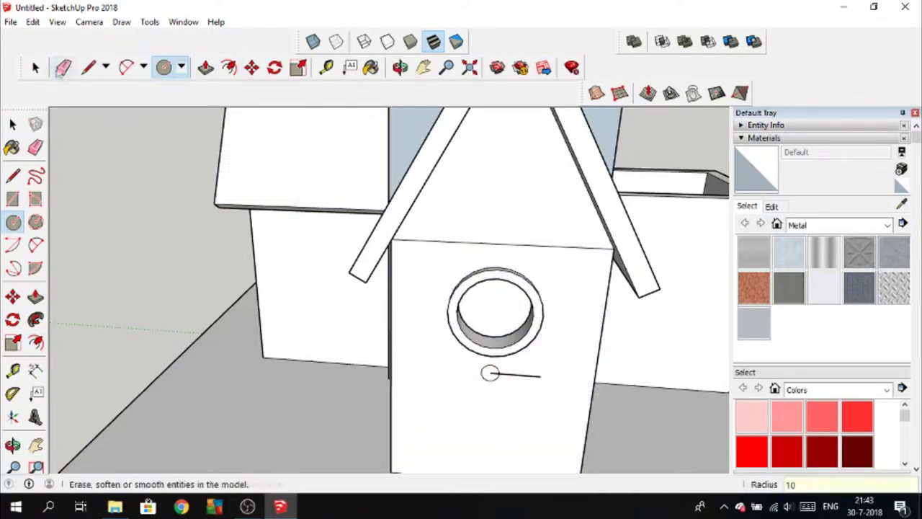
pyautogui.click(530, 373)
pyautogui.press('p')
pyautogui.moveTo(487, 372); pyautogui.dragTo(669, 387)
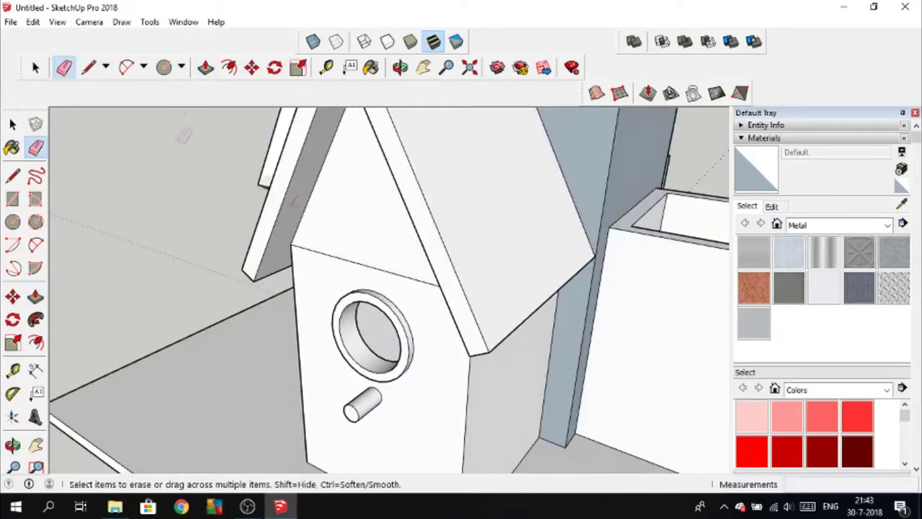
pyautogui.moveTo(184, 136)
pyautogui.mouseDown(button='middle')
pyautogui.moveTo(661, 274)
pyautogui.moveTo(624, 330)
pyautogui.mouseUp(button='middle')
pyautogui.scroll(3, 624, 329)
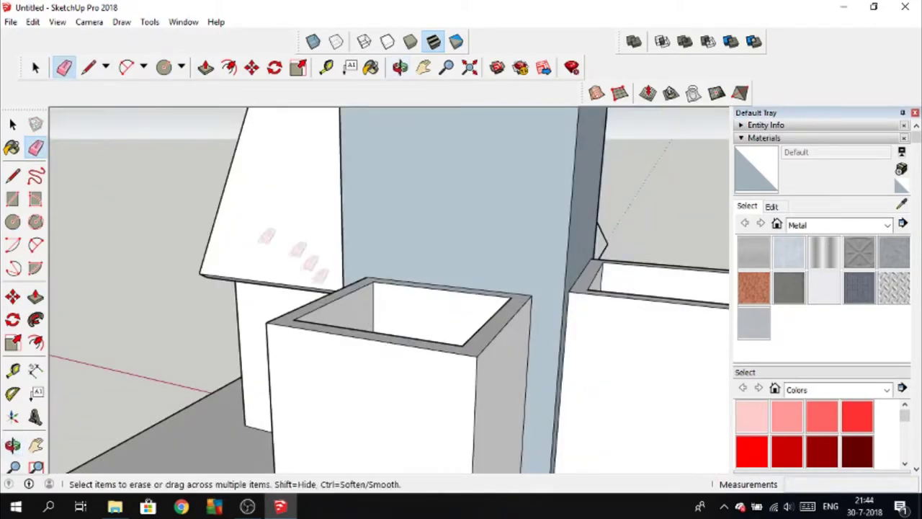
# Draw a triangular gable outline on the box and erase the stray vertical lines.
pyautogui.press('l')
pyautogui.click(444, 286)
pyautogui.click(448, 124)
pyautogui.click(367, 276)
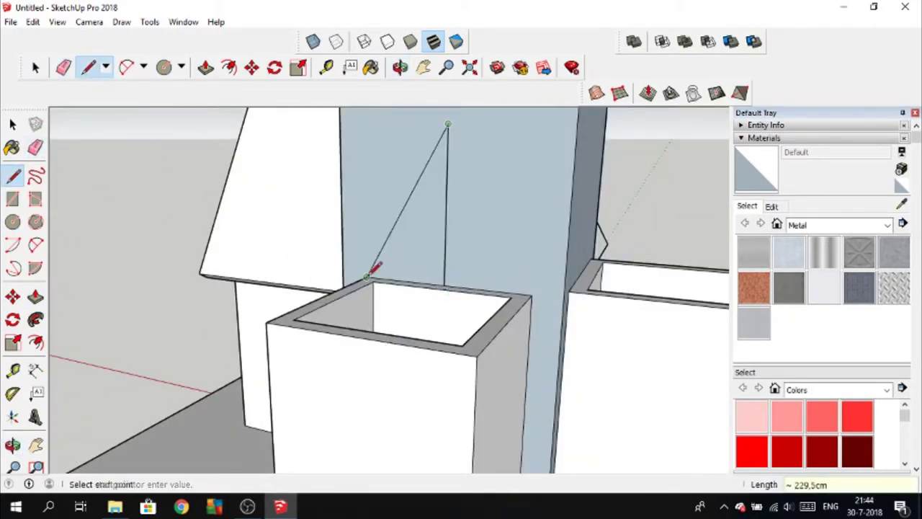
pyautogui.press('e')
pyautogui.click(444, 216)
pyautogui.press('l')
pyautogui.click(363, 334)
pyautogui.click(359, 118)
pyautogui.click(268, 320)
pyautogui.press('e')
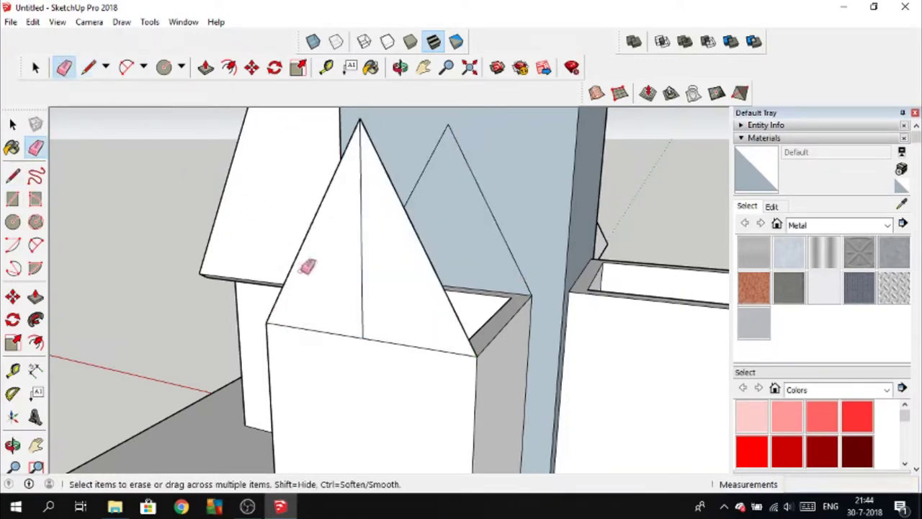
pyautogui.click(362, 266)
# Push/Pull the gable triangle into a 20 cm thick wall.
pyautogui.moveTo(498, 284); pyautogui.dragTo(206, 76, button='middle')
pyautogui.click(205, 67)
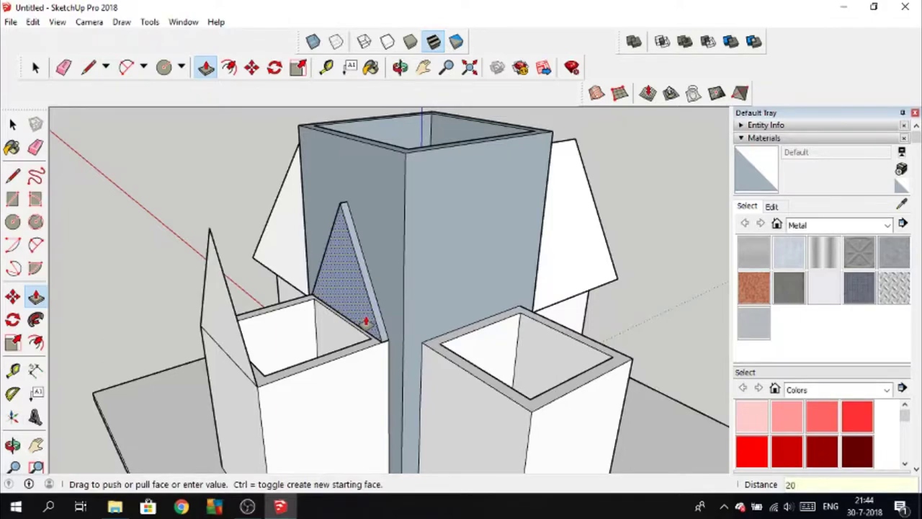
pyautogui.doubleClick(366, 322)
pyautogui.moveTo(366, 322); pyautogui.dragTo(154, 411, button='middle')
pyautogui.moveTo(150, 288); pyautogui.dragTo(129, 145, button='middle')
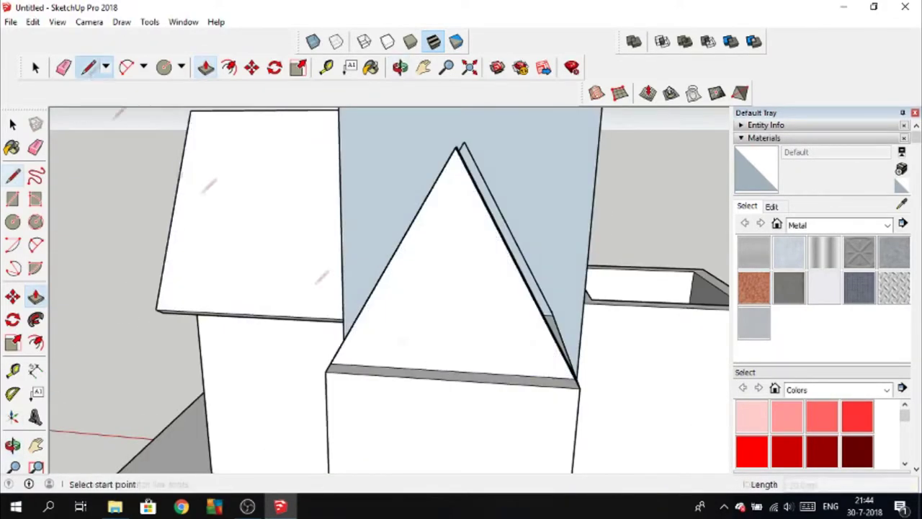
pyautogui.click(90, 76)
pyautogui.moveTo(464, 371); pyautogui.dragTo(309, 221, button='middle')
pyautogui.press('e')
pyautogui.click(36, 72)
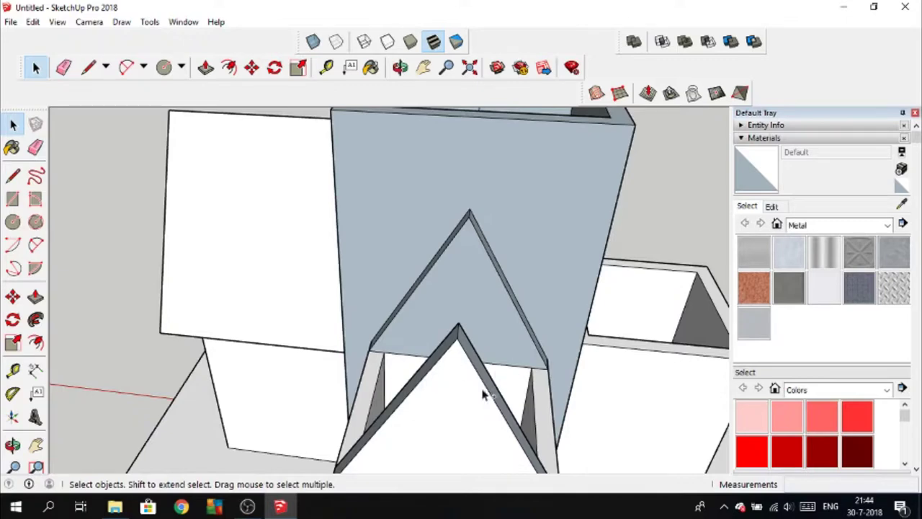
# Offset the gable's sloped edges and close the offset strip into a roof face.
pyautogui.press('f')
pyautogui.click(374, 386)
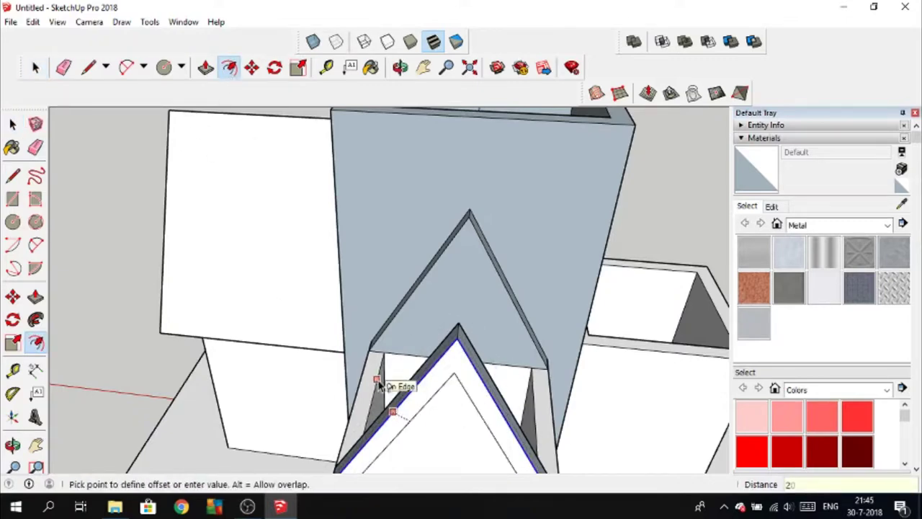
pyautogui.press('Return')
pyautogui.click(417, 419)
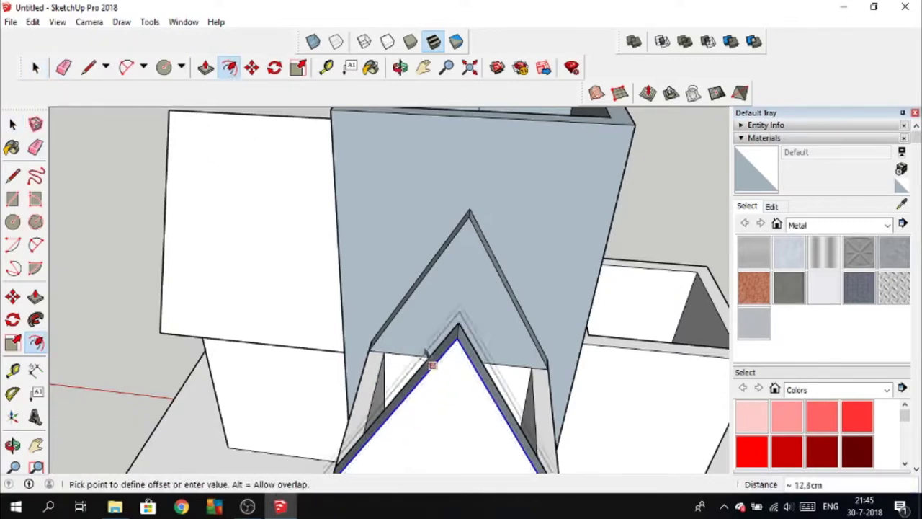
pyautogui.moveTo(433, 360); pyautogui.dragTo(467, 325, button='middle')
pyautogui.press('l')
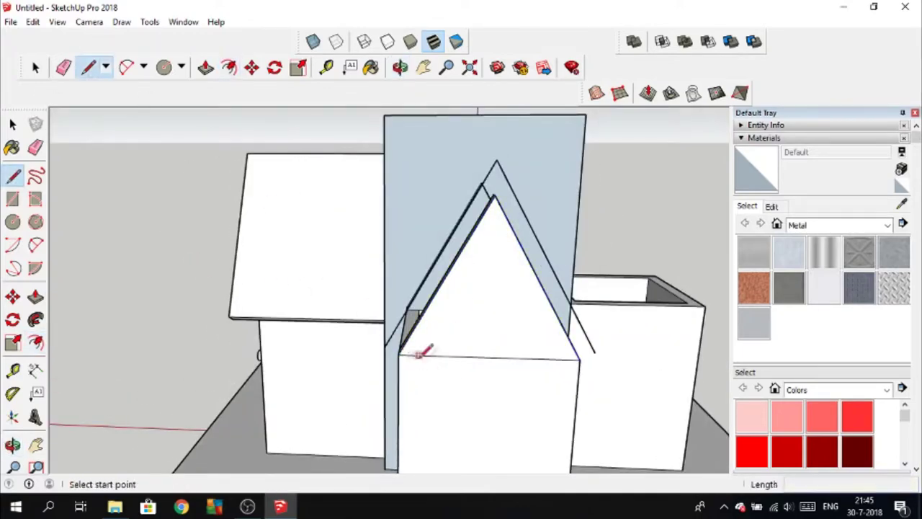
pyautogui.moveTo(399, 352); pyautogui.dragTo(369, 359, button='middle')
pyautogui.click(369, 359)
pyautogui.click(579, 372)
# Extrude the roof strip 40 cm into roof boards over the gable.
pyautogui.click(205, 67)
pyautogui.moveTo(361, 302)
pyautogui.mouseDown(button='middle')
pyautogui.moveTo(165, 288)
pyautogui.moveTo(367, 263)
pyautogui.mouseUp(button='middle')
pyautogui.click(165, 288)
pyautogui.write('4')
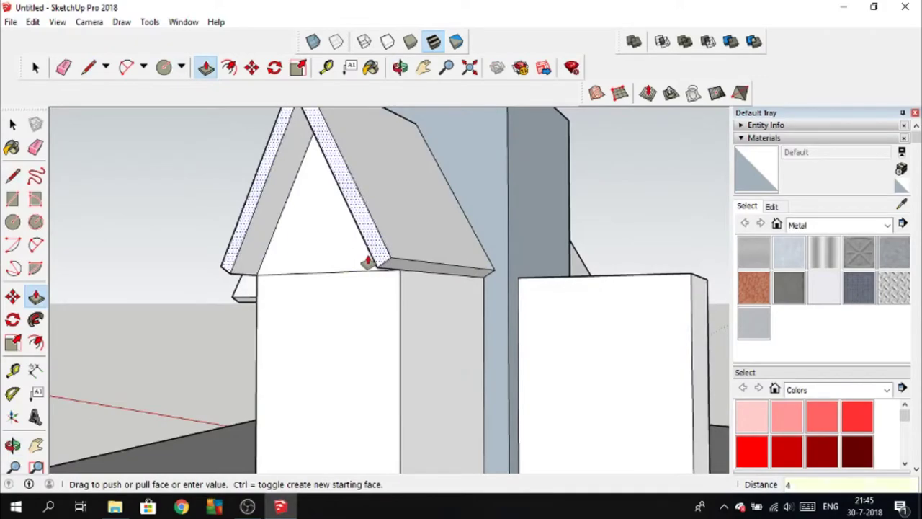
pyautogui.write('0')
pyautogui.press('Return')
pyautogui.moveTo(412, 284); pyautogui.dragTo(515, 227, button='middle')
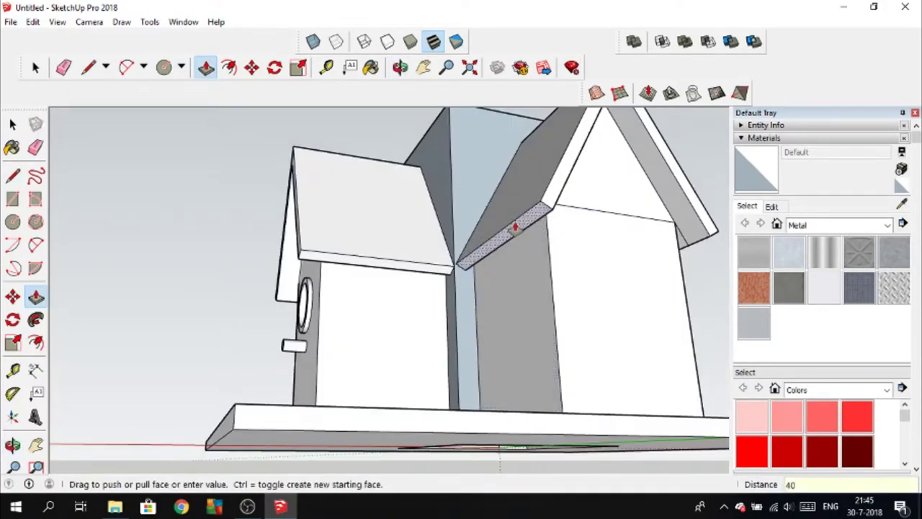
# Draw a vertical centre guide line down the front wall.
pyautogui.click(69, 68)
pyautogui.moveTo(688, 231)
pyautogui.mouseDown(button='middle')
pyautogui.moveTo(639, 278)
pyautogui.moveTo(307, 248)
pyautogui.moveTo(411, 278)
pyautogui.moveTo(428, 273)
pyautogui.mouseUp(button='middle')
pyautogui.press('l')
pyautogui.click(441, 226)
pyautogui.click(441, 430)
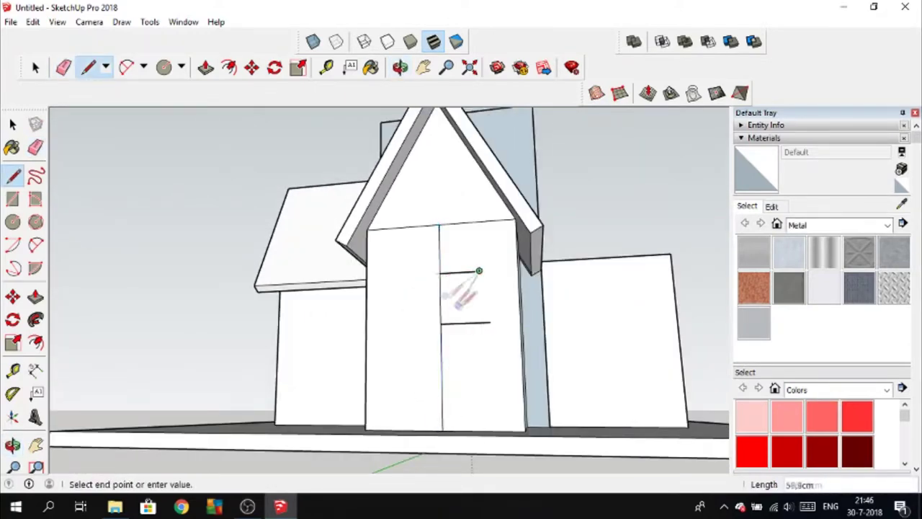
# Draw a radius-40 entrance-hole circle and a small perch circle on the front wall.
pyautogui.click(479, 271)
pyautogui.moveTo(479, 271); pyautogui.dragTo(462, 317, button='middle')
pyautogui.press('c')
pyautogui.click(459, 323)
pyautogui.write('40')
pyautogui.press('Return')
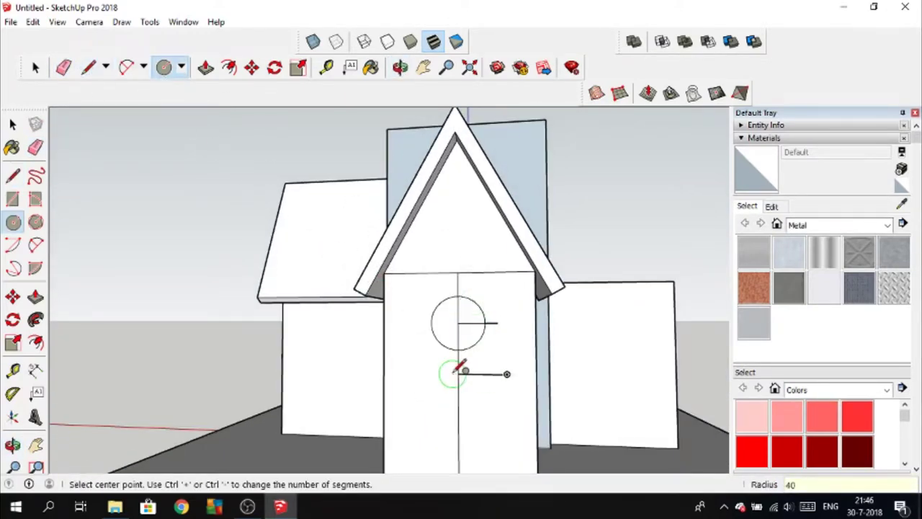
pyautogui.click(465, 380)
# Erase the leftover guide lines and offset the hole circle by 1 to form a rim.
pyautogui.moveTo(465, 379); pyautogui.dragTo(431, 308, button='middle')
pyautogui.press('e')
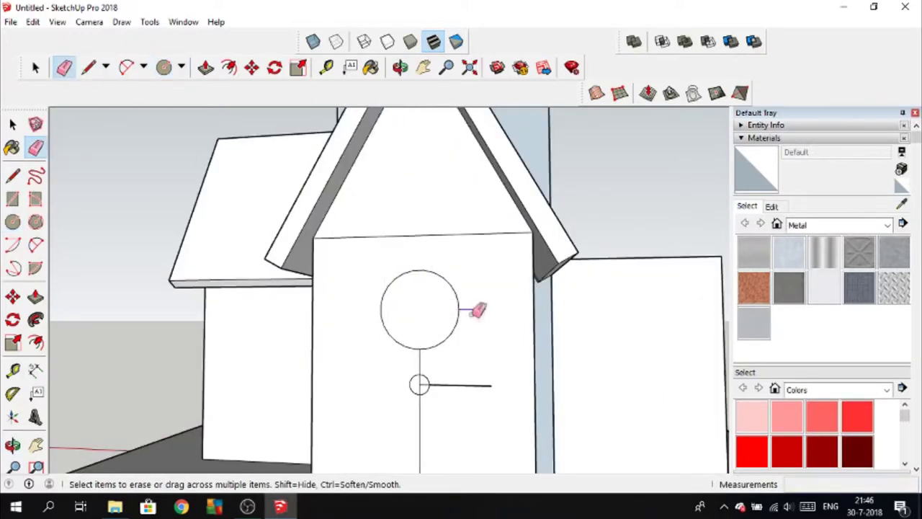
pyautogui.moveTo(364, 213); pyautogui.dragTo(389, 360, button='middle')
pyautogui.press('p')
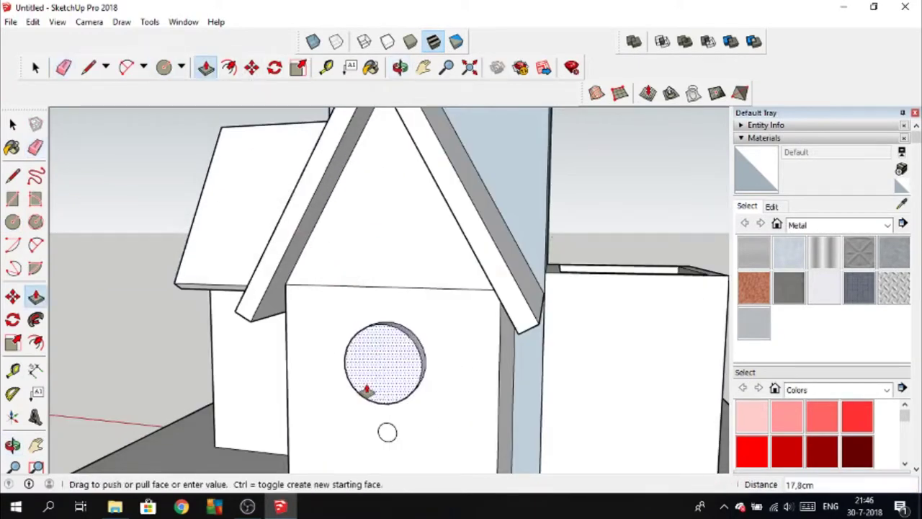
pyautogui.click(229, 67)
pyautogui.click(349, 361)
pyautogui.write('1')
pyautogui.press('Return')
# Push the inner circle in to form the hole and pull the perch peg out.
pyautogui.press('p')
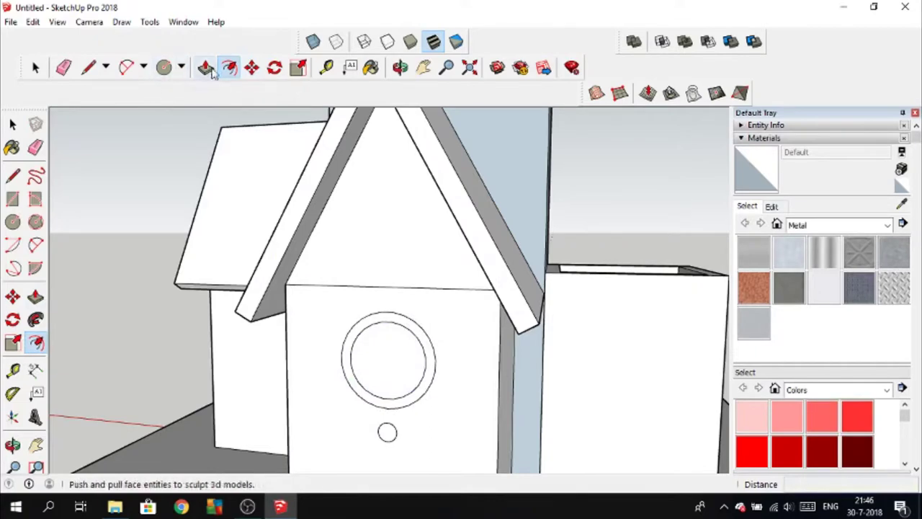
pyautogui.click(354, 369)
pyautogui.click(344, 382)
pyautogui.click(387, 433)
pyautogui.click(382, 441)
pyautogui.moveTo(381, 441)
pyautogui.mouseDown(button='middle')
pyautogui.moveTo(440, 398)
pyautogui.moveTo(566, 382)
pyautogui.mouseUp(button='middle')
pyautogui.press('l')
pyautogui.click(378, 351)
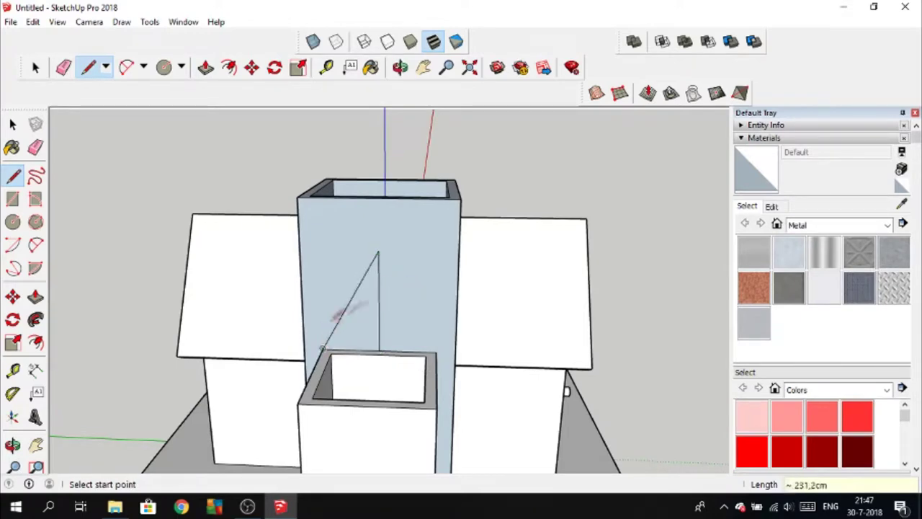
# Draw the gable centre line on the rear box and pull the triangle into a 20 cm wall.
pyautogui.moveTo(447, 343); pyautogui.dragTo(391, 384, button='middle')
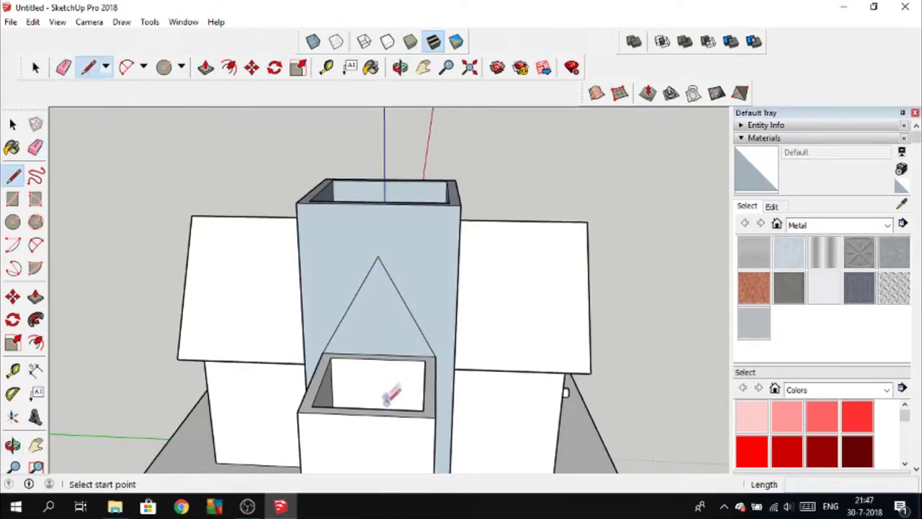
pyautogui.click(365, 415)
pyautogui.click(370, 328)
pyautogui.press('e')
pyautogui.moveTo(375, 339); pyautogui.dragTo(355, 109, button='middle')
pyautogui.press('p')
pyautogui.moveTo(296, 321)
pyautogui.mouseDown(button='middle')
pyautogui.moveTo(181, 303)
pyautogui.moveTo(284, 364)
pyautogui.mouseUp(button='middle')
# Offset the gable's sloped edges to outline a roof strip.
pyautogui.press('l')
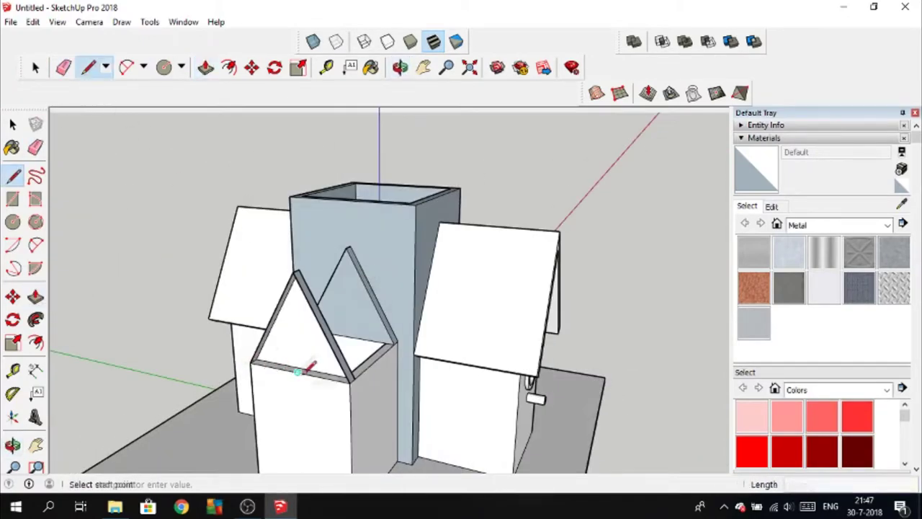
pyautogui.press('e')
pyautogui.moveTo(304, 329); pyautogui.dragTo(447, 433, button='middle')
pyautogui.scroll(4, 405, 402)
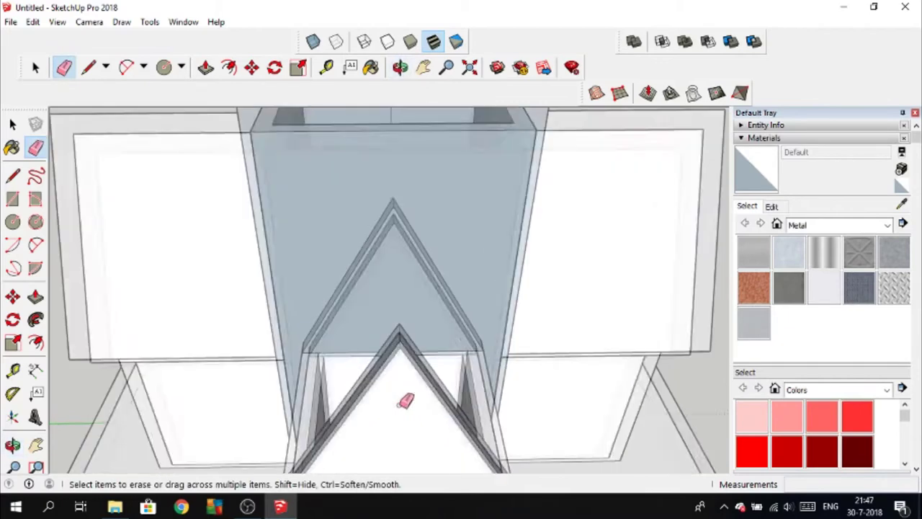
pyautogui.press('space')
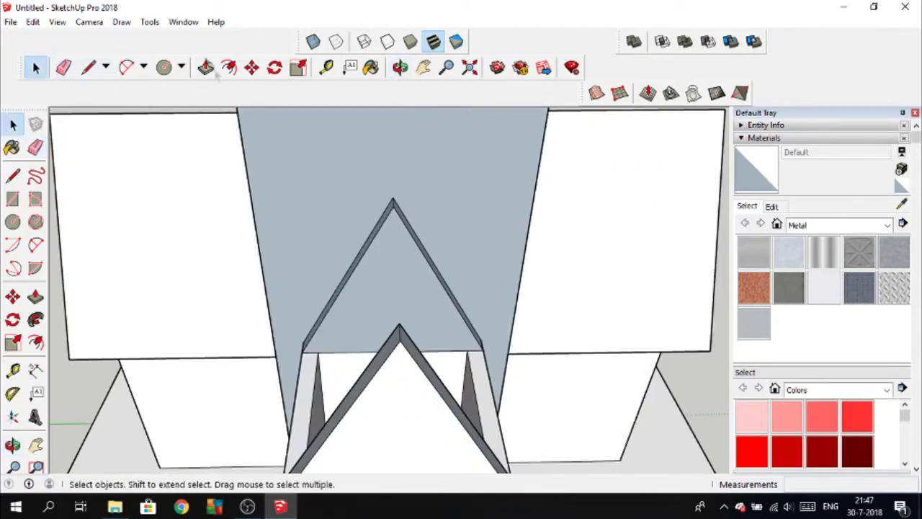
pyautogui.click(229, 67)
pyautogui.click(354, 377)
pyautogui.click(328, 307)
pyautogui.press('l')
pyautogui.moveTo(324, 303); pyautogui.dragTo(241, 325, button='middle')
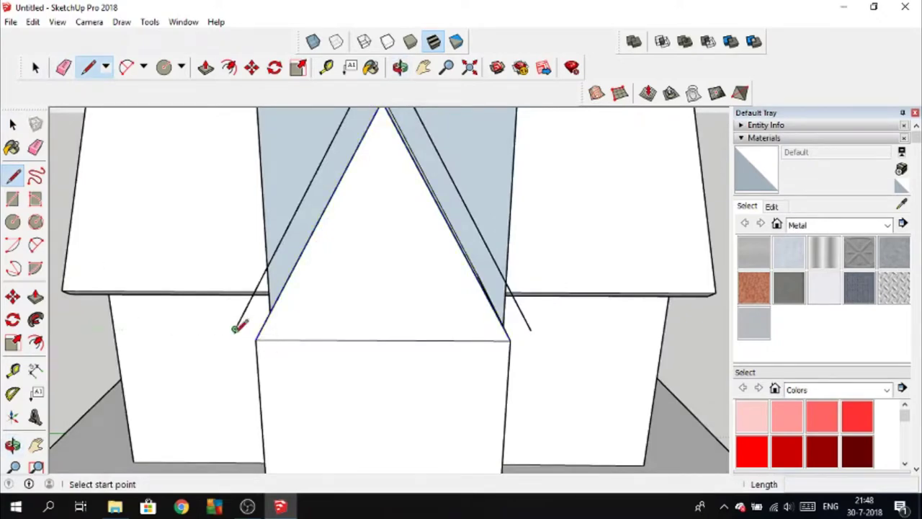
# Close the offset strip along the gable slopes with lines to form a roof face.
pyautogui.click(235, 329)
pyautogui.click(255, 339)
pyautogui.click(530, 331)
pyautogui.moveTo(530, 331); pyautogui.dragTo(216, 317, button='middle')
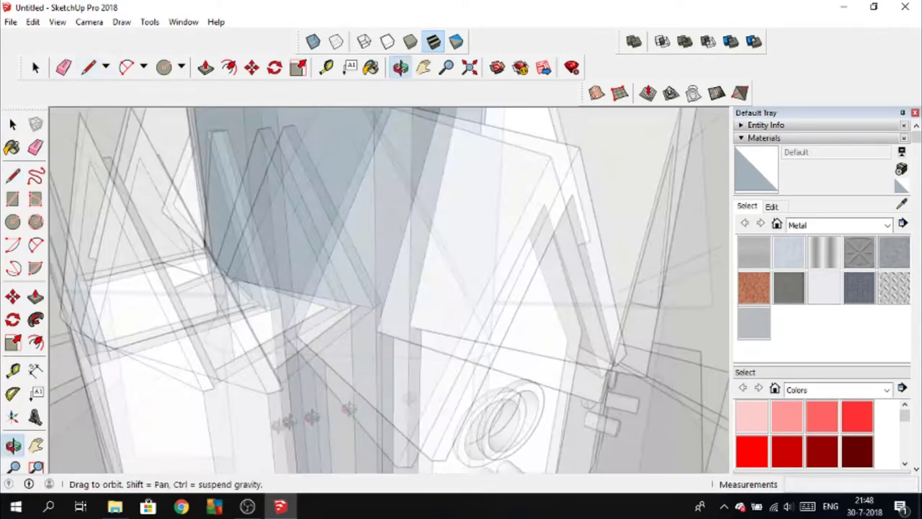
# Extrude the left roof board and push out the roof's edge face.
pyautogui.press('p')
pyautogui.click(62, 316)
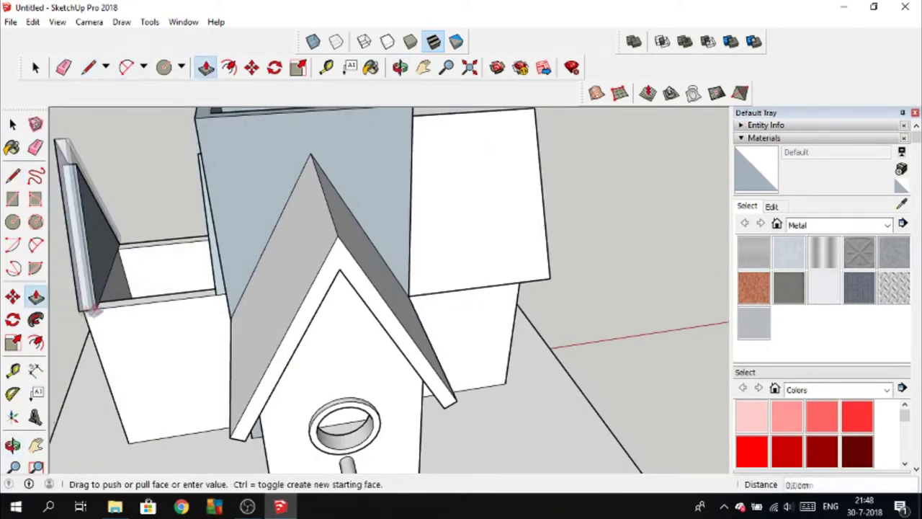
pyautogui.moveTo(117, 301)
pyautogui.mouseDown(button='middle')
pyautogui.moveTo(190, 319)
pyautogui.moveTo(360, 222)
pyautogui.mouseUp(button='middle')
pyautogui.click(175, 333)
pyautogui.click(175, 333)
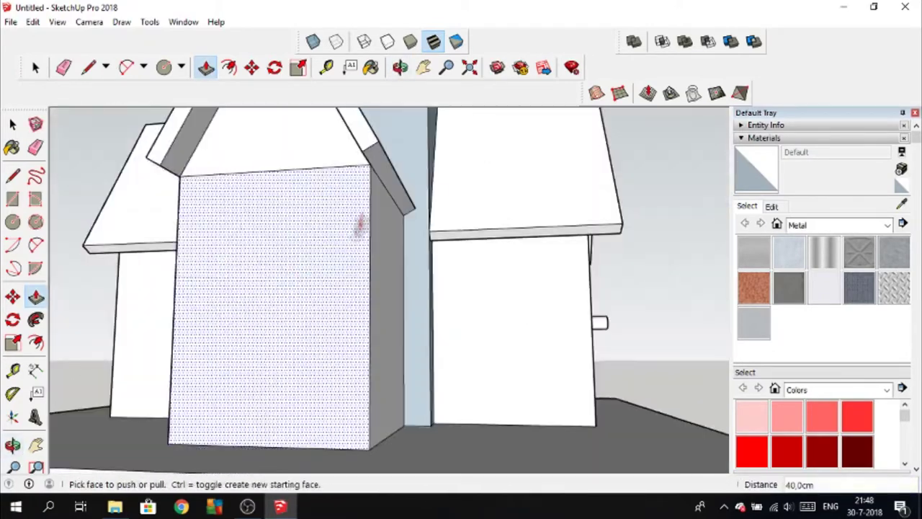
pyautogui.click(380, 181)
pyautogui.moveTo(381, 181)
pyautogui.mouseDown(button='middle')
pyautogui.moveTo(519, 228)
pyautogui.moveTo(367, 174)
pyautogui.mouseUp(button='middle')
pyautogui.click(367, 174)
pyautogui.press('e')
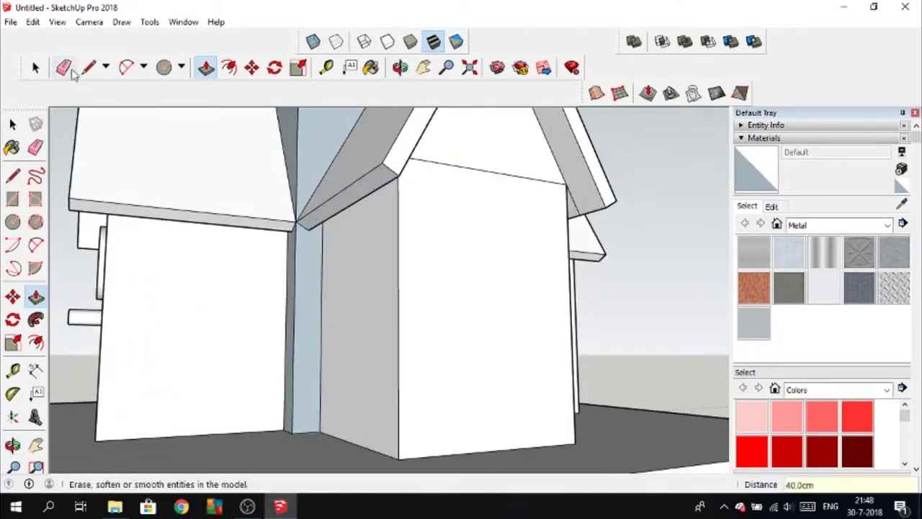
pyautogui.moveTo(581, 200)
pyautogui.mouseDown(button='middle')
pyautogui.moveTo(510, 237)
pyautogui.moveTo(597, 330)
pyautogui.mouseUp(button='middle')
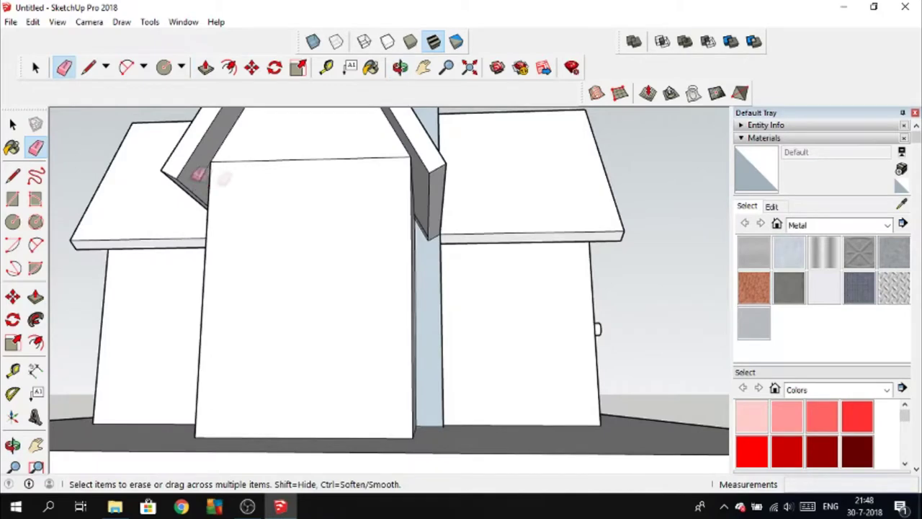
# Draw a centre guide, an entrance-hole circle, and a small perch circle below it.
pyautogui.press('l')
pyautogui.click(308, 158)
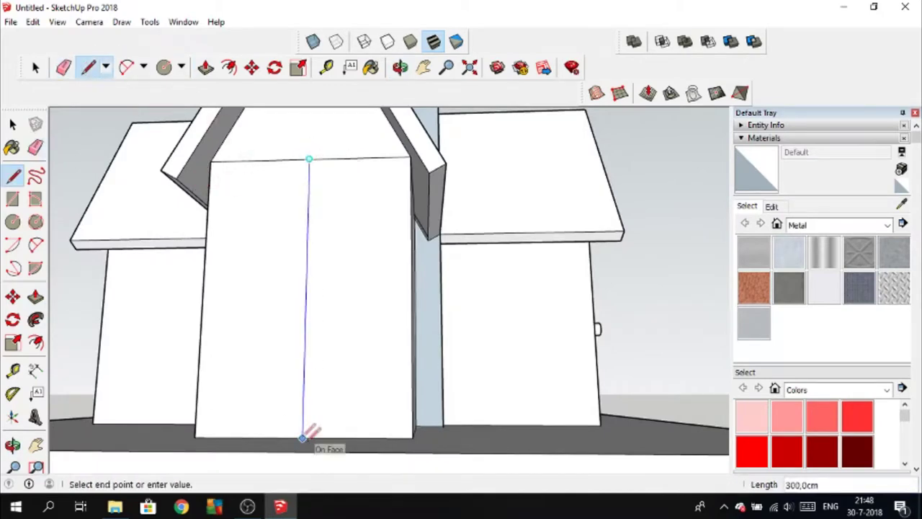
pyautogui.press('c')
pyautogui.click(309, 224)
pyautogui.click(334, 200)
pyautogui.click(306, 292)
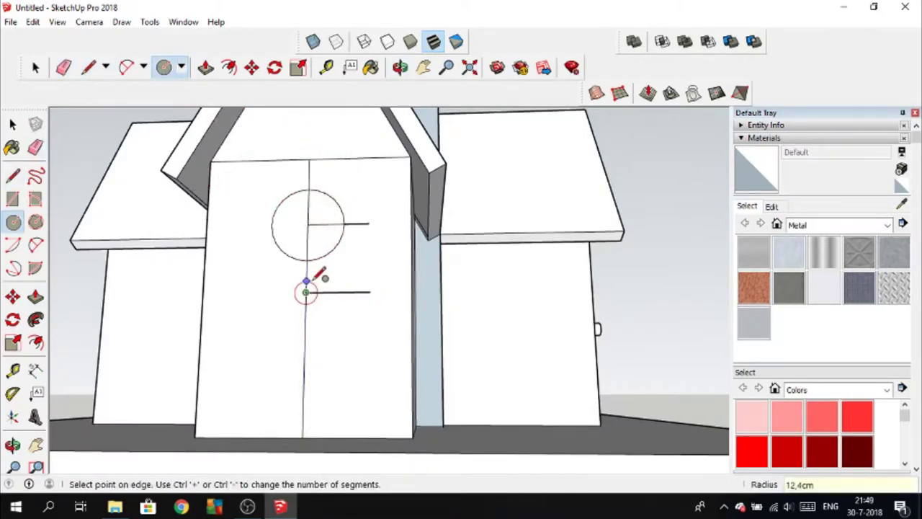
pyautogui.press('e')
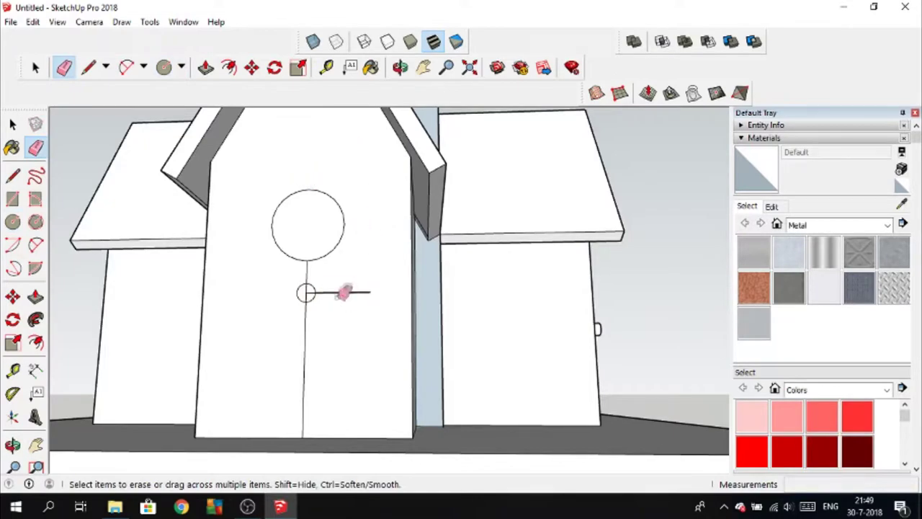
# Pull the small perch circle out into a cylindrical peg.
pyautogui.press('p')
pyautogui.click(306, 292)
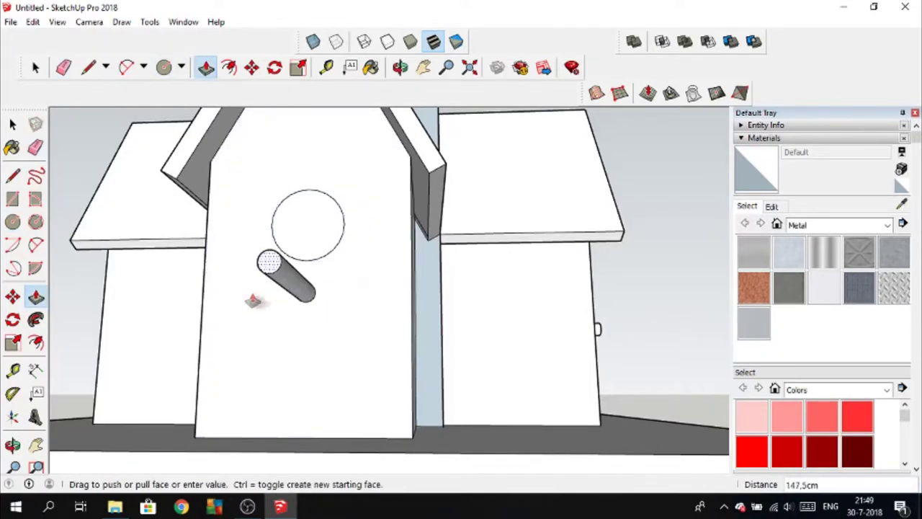
pyautogui.click(247, 303)
pyautogui.moveTo(248, 302); pyautogui.dragTo(319, 310, button='middle')
# Offset the entrance hole into a rim and push the inner circle into the wall.
pyautogui.press('f')
pyautogui.click(319, 310)
pyautogui.click(328, 316)
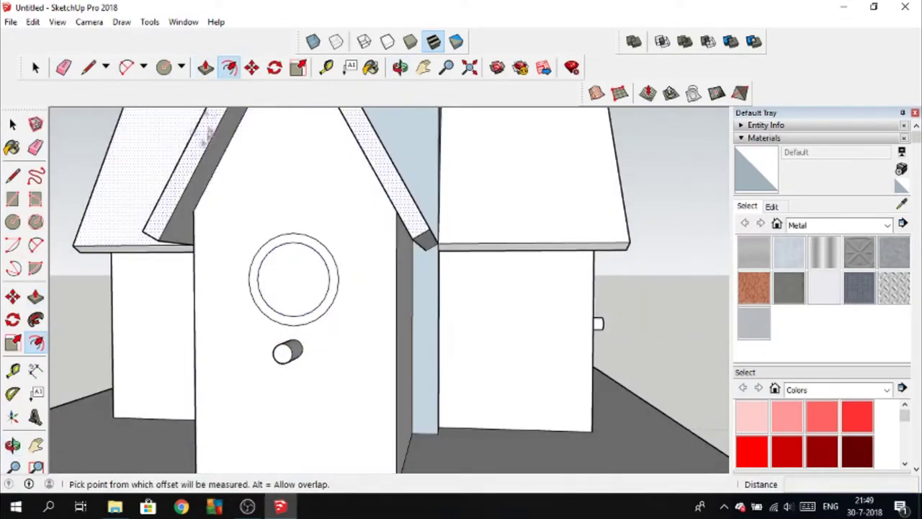
pyautogui.press('p')
pyautogui.click(299, 276)
pyautogui.click(294, 328)
pyautogui.scroll(-5, 294, 328)
pyautogui.moveTo(345, 315)
pyautogui.mouseDown(button='middle')
pyautogui.moveTo(377, 252)
pyautogui.moveTo(272, 183)
pyautogui.mouseUp(button='middle')
pyautogui.click(272, 183)
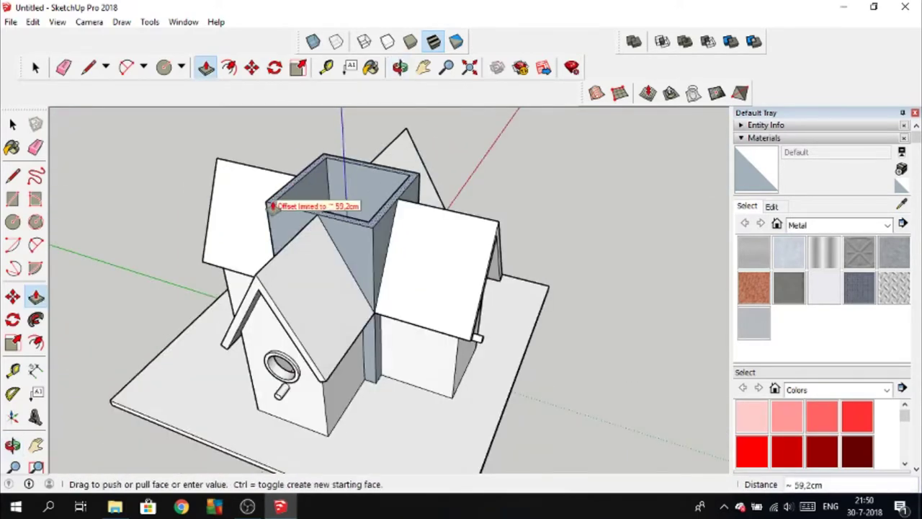
# Push the column rim down and draw a line closing the column's top opening.
pyautogui.click(272, 205)
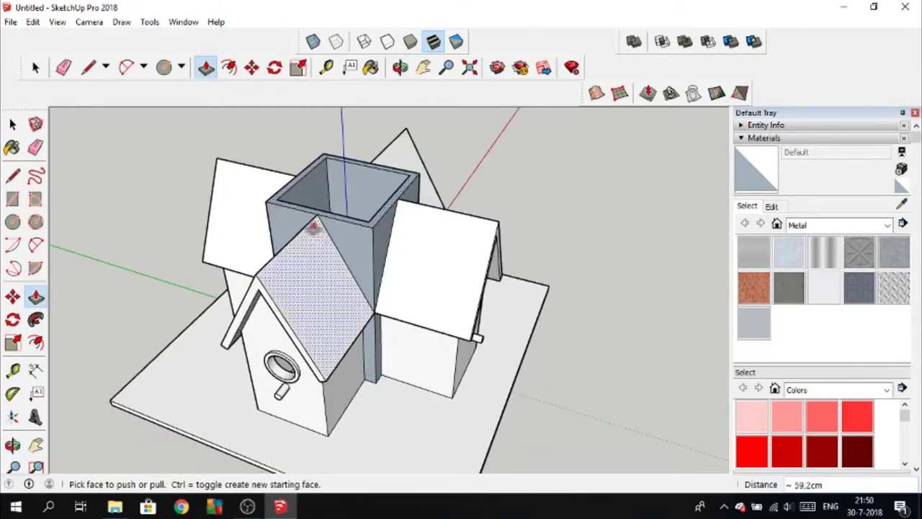
pyautogui.click(88, 67)
pyautogui.click(277, 199)
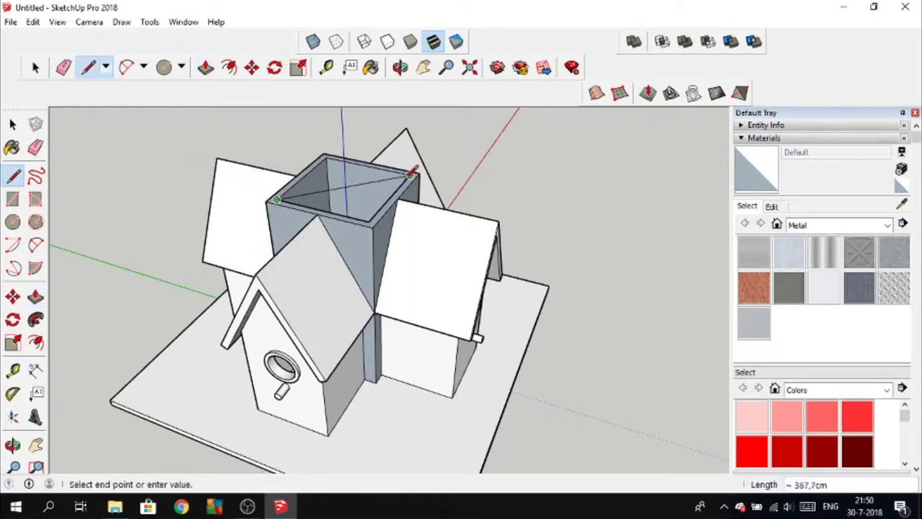
pyautogui.click(410, 172)
pyautogui.click(70, 73)
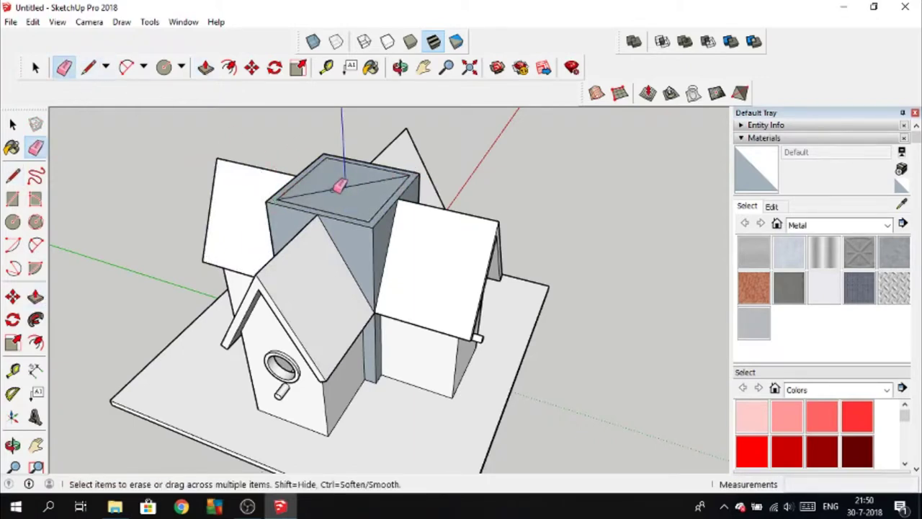
# Push/Pull the column top up 300 cm into a tall tower.
pyautogui.click(204, 68)
pyautogui.click(320, 185)
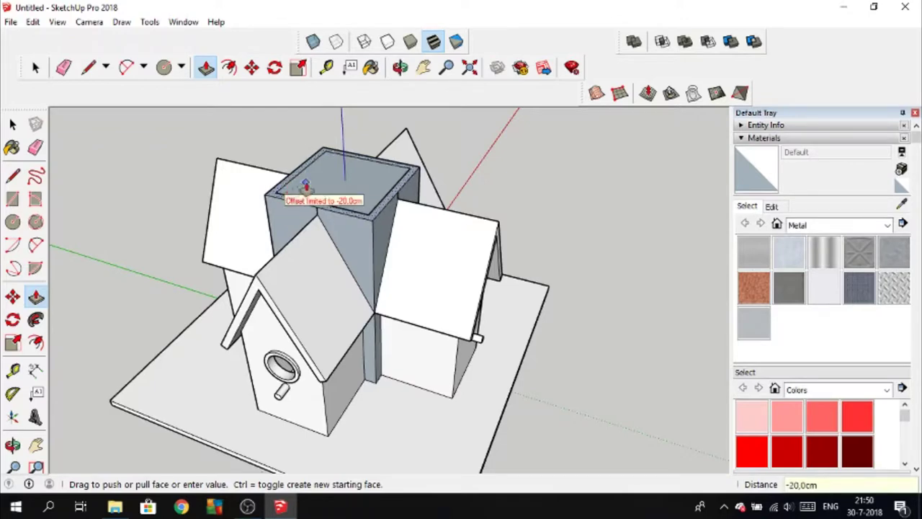
pyautogui.click(305, 186)
pyautogui.click(277, 198)
pyautogui.write('300')
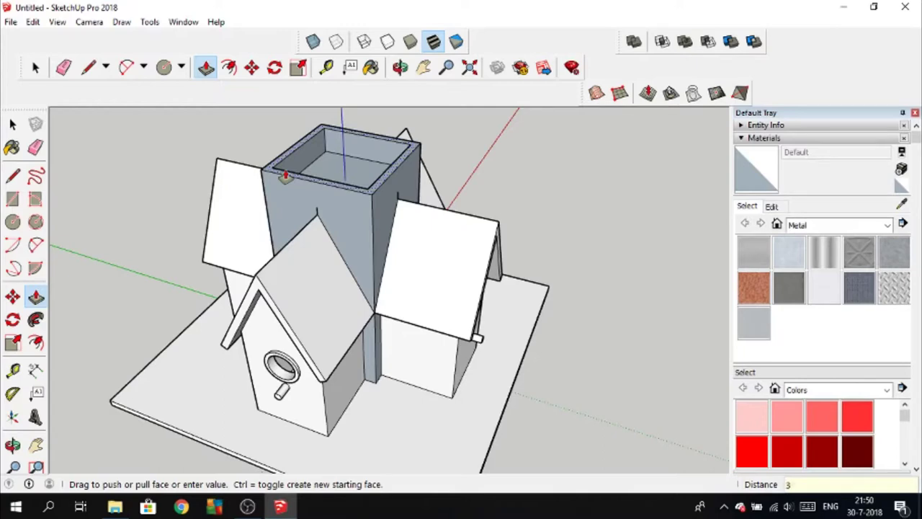
pyautogui.press('Return')
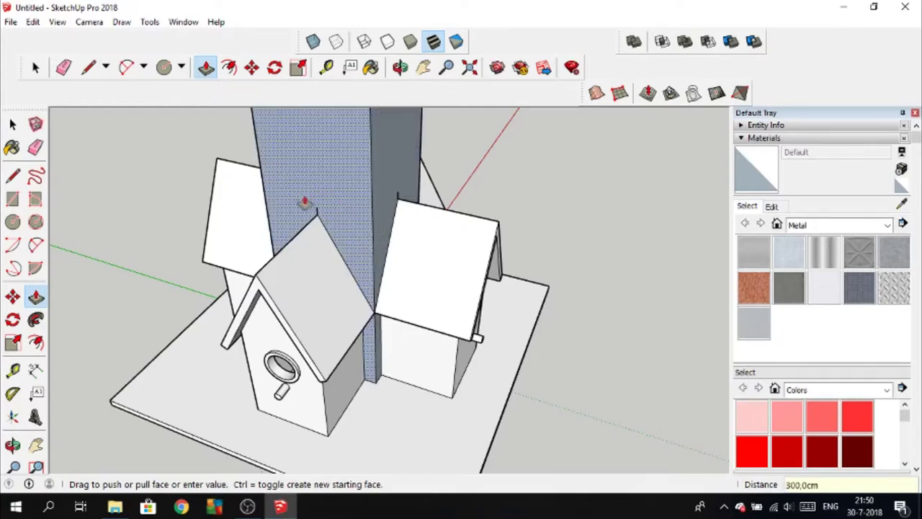
pyautogui.scroll(3, 286, 182)
pyautogui.press('e')
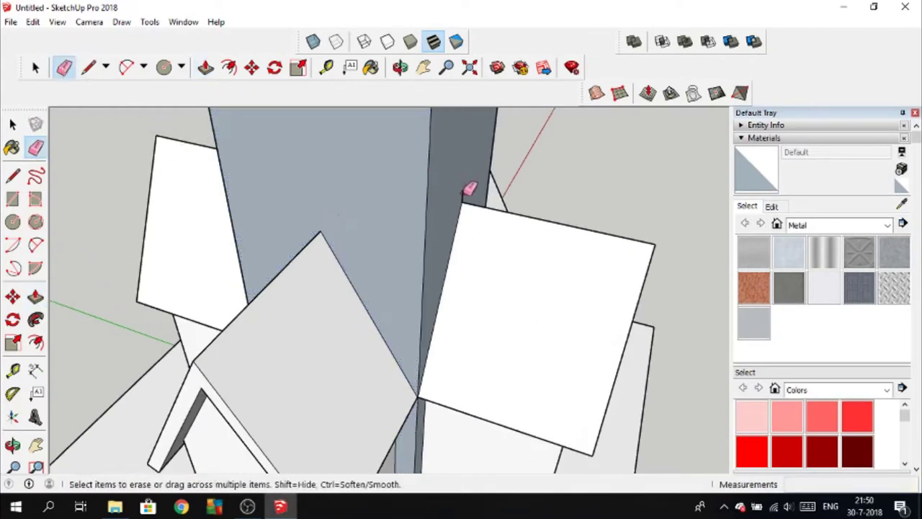
pyautogui.scroll(-5, 468, 189)
pyautogui.moveTo(468, 189); pyautogui.dragTo(348, 325, button='middle')
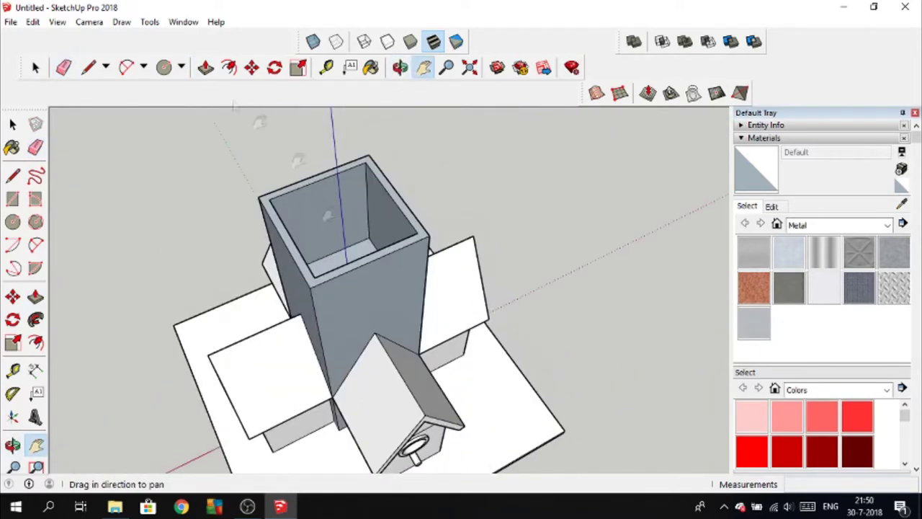
pyautogui.press('l')
pyautogui.moveTo(295, 274); pyautogui.dragTo(285, 261, button='middle')
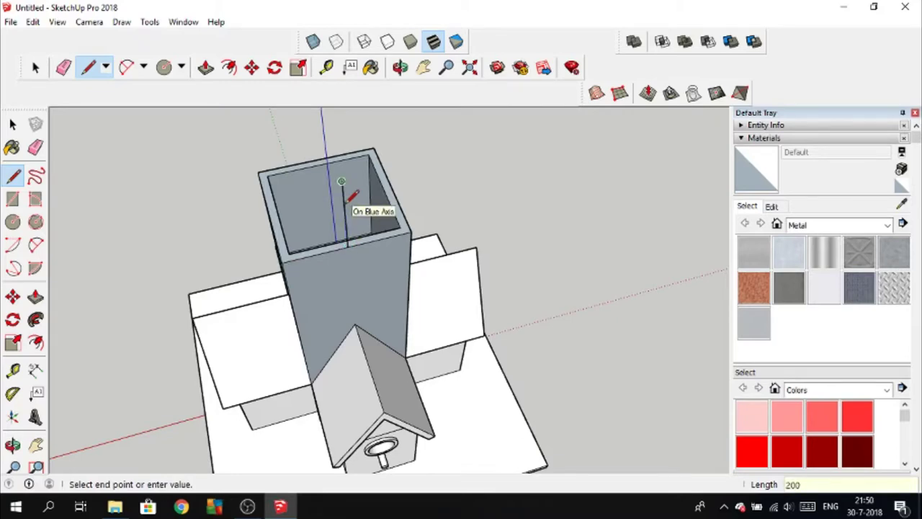
# Close the first triangular gable face on top of the column and erase its extra edges.
pyautogui.press('o')
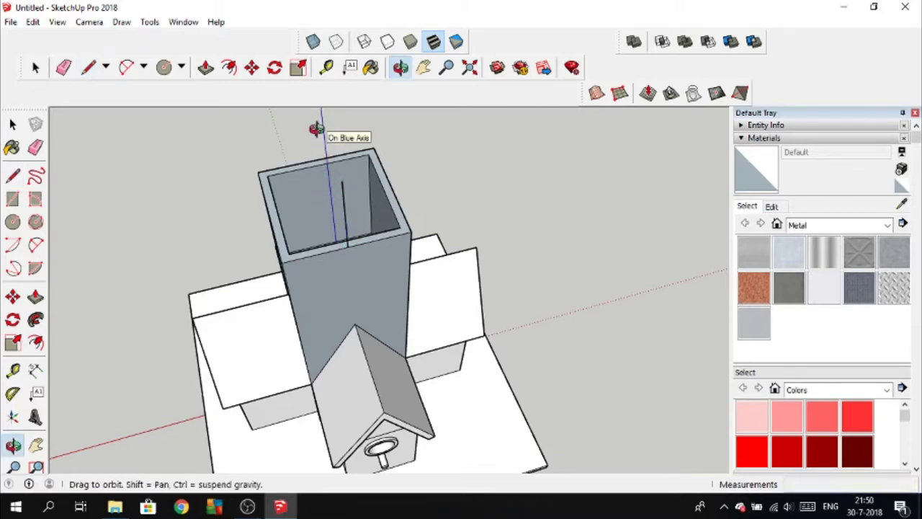
pyautogui.middleClick(316, 144)
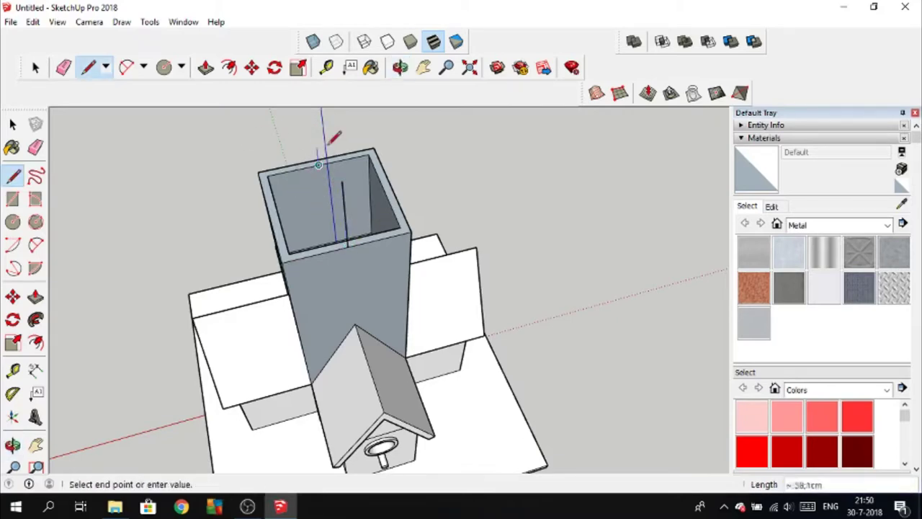
pyautogui.click(267, 174)
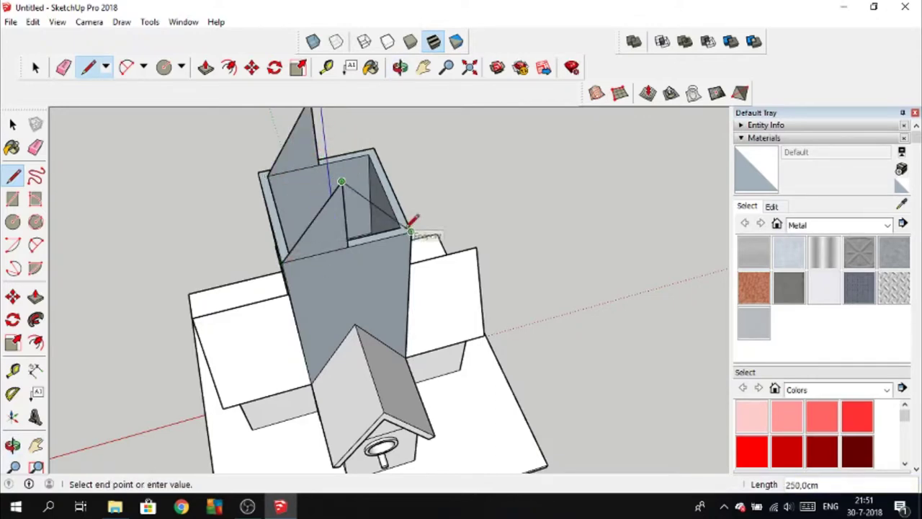
pyautogui.press('e')
pyautogui.click(353, 226)
pyautogui.moveTo(353, 226); pyautogui.dragTo(618, 284, button='middle')
pyautogui.press('p')
pyautogui.click(490, 196)
pyautogui.moveTo(490, 196)
pyautogui.mouseDown(button='middle')
pyautogui.moveTo(264, 181)
pyautogui.moveTo(395, 153)
pyautogui.moveTo(360, 160)
pyautogui.mouseUp(button='middle')
# Remove a stray edge beside the column and push/pull the first gable 20 cm thick.
pyautogui.press('l')
pyautogui.click(551, 128)
pyautogui.press('e')
pyautogui.click(542, 159)
pyautogui.press('p')
pyautogui.click(531, 185)
pyautogui.click(541, 197)
pyautogui.moveTo(541, 197)
pyautogui.mouseDown(button='middle')
pyautogui.moveTo(569, 213)
pyautogui.moveTo(141, 185)
pyautogui.mouseUp(button='middle')
pyautogui.scroll(3, 331, 195)
pyautogui.keyDown('shift'); pyautogui.moveTo(331, 195); pyautogui.dragTo(375, 241, button='middle'); pyautogui.keyUp('shift')
# Attempt an inward offset on the gable triangle, then cancel and undo the stray line.
pyautogui.press('space')
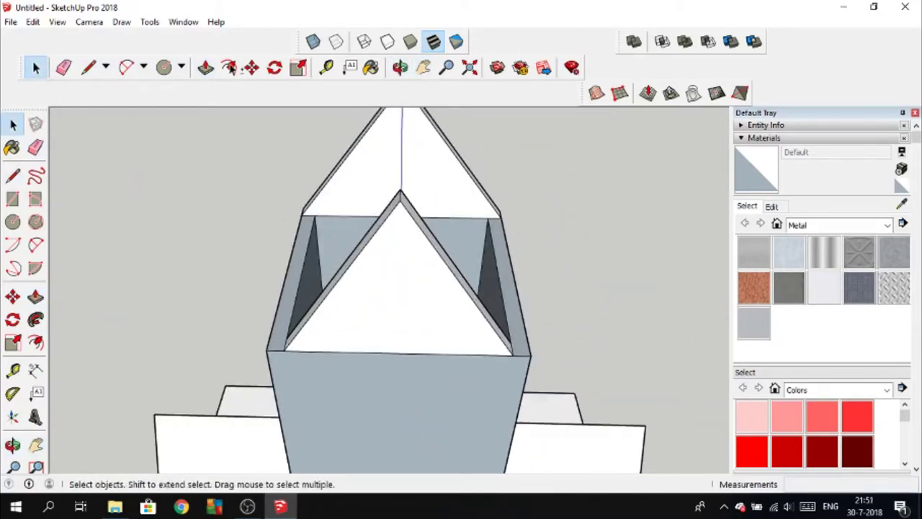
pyautogui.press('f')
pyautogui.click(361, 251)
pyautogui.click(350, 247)
pyautogui.click(88, 67)
pyautogui.moveTo(216, 181)
pyautogui.mouseDown(button='middle')
pyautogui.moveTo(245, 256)
pyautogui.moveTo(406, 319)
pyautogui.mouseUp(button='middle')
pyautogui.click(260, 260)
pyautogui.press('Escape')
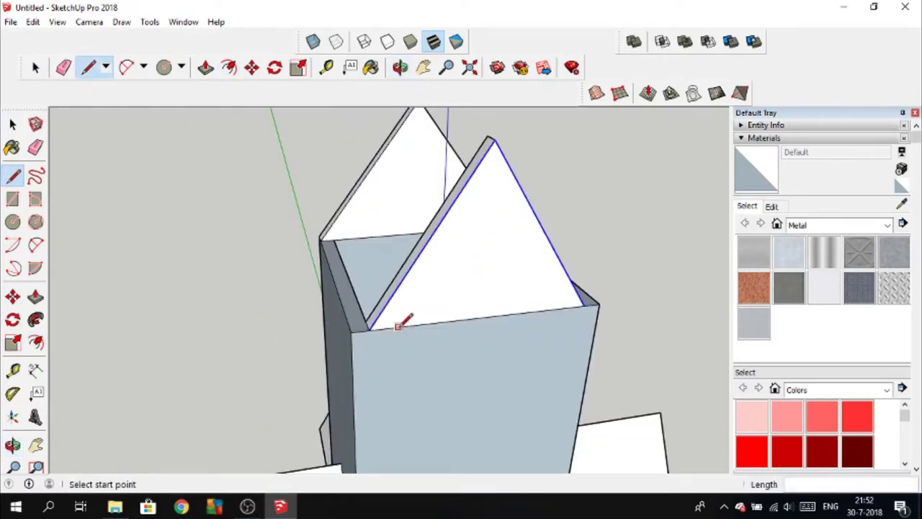
pyautogui.hotkey('ctrl', 'z')
pyautogui.press('e')
pyautogui.click(88, 67)
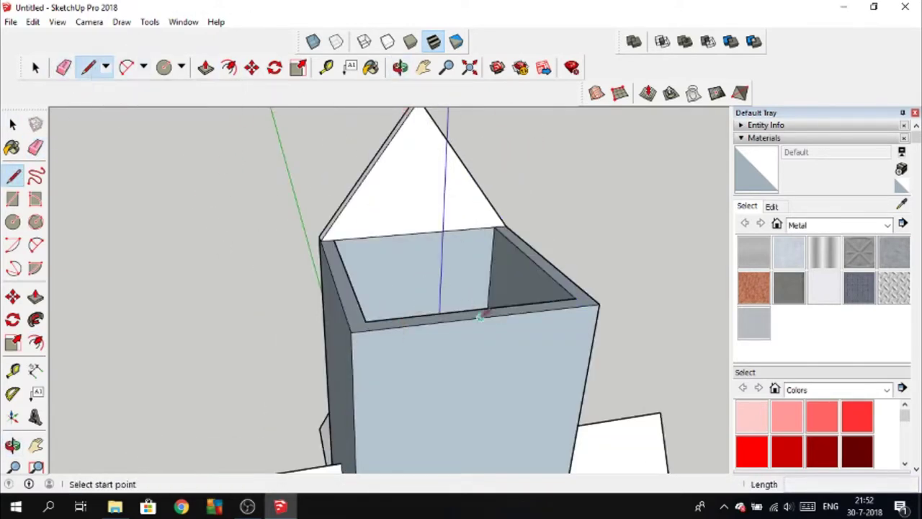
# Draw the second triangular gable face up from the column rim, 250 cm high.
pyautogui.click(481, 318)
pyautogui.write('50')
pyautogui.press('Return')
pyautogui.click(353, 329)
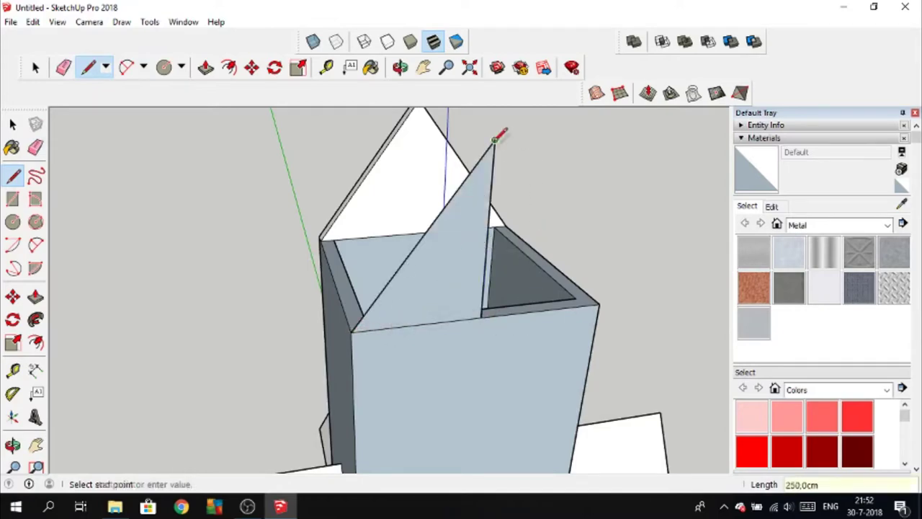
pyautogui.click(599, 304)
# Thicken the second gable and begin offsetting its edges outward.
pyautogui.press('e')
pyautogui.moveTo(495, 267); pyautogui.dragTo(155, 181, button='middle')
pyautogui.press('p')
pyautogui.moveTo(214, 206)
pyautogui.mouseDown(button='middle')
pyautogui.moveTo(299, 282)
pyautogui.moveTo(473, 175)
pyautogui.moveTo(370, 330)
pyautogui.moveTo(422, 323)
pyautogui.moveTo(487, 377)
pyautogui.mouseUp(button='middle')
pyautogui.press('space')
pyautogui.scroll(2, 468, 339)
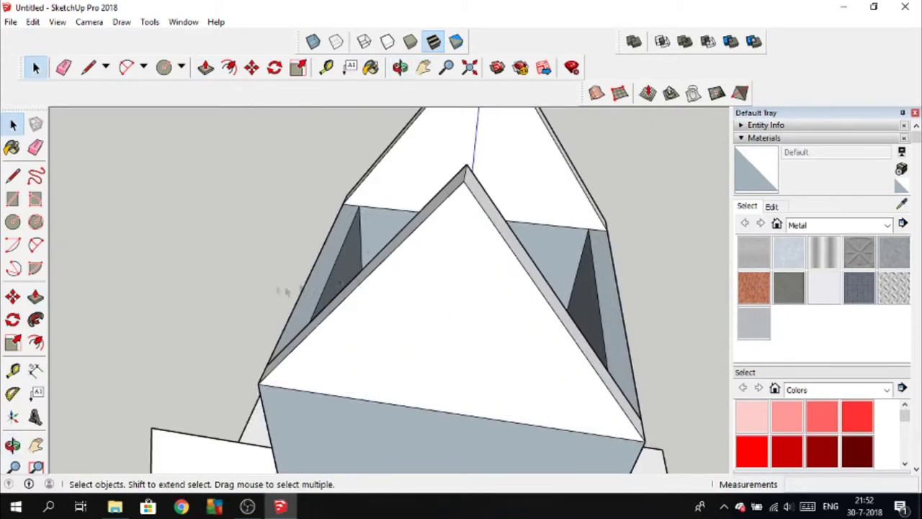
pyautogui.click(229, 67)
pyautogui.click(377, 212)
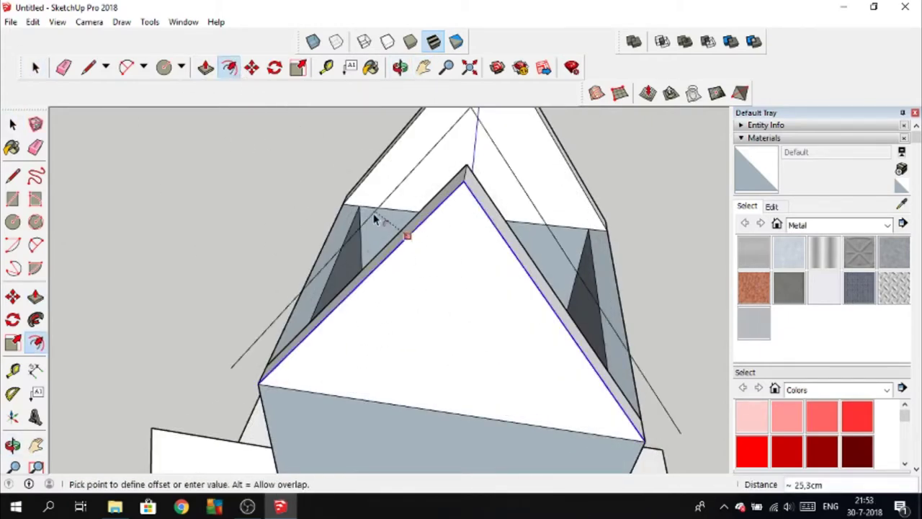
# Offset the gable edges outward for an overhang and pull out the roof board.
pyautogui.click(377, 214)
pyautogui.press('l')
pyautogui.moveTo(224, 219); pyautogui.dragTo(249, 337, button='middle')
pyautogui.click(251, 353)
pyautogui.click(697, 367)
pyautogui.moveTo(569, 252)
pyautogui.mouseDown(button='middle')
pyautogui.moveTo(231, 241)
pyautogui.moveTo(183, 204)
pyautogui.mouseUp(button='middle')
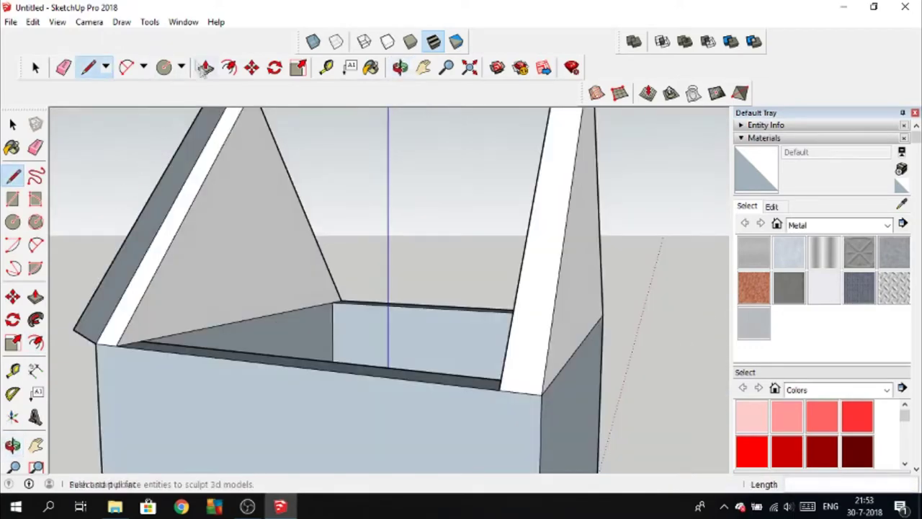
pyautogui.press('p')
pyautogui.scroll(2, 186, 208)
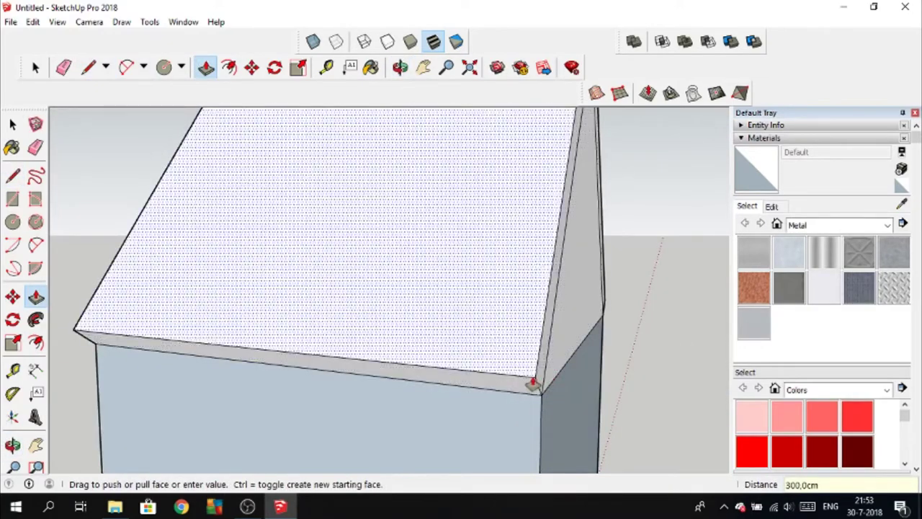
pyautogui.click(543, 375)
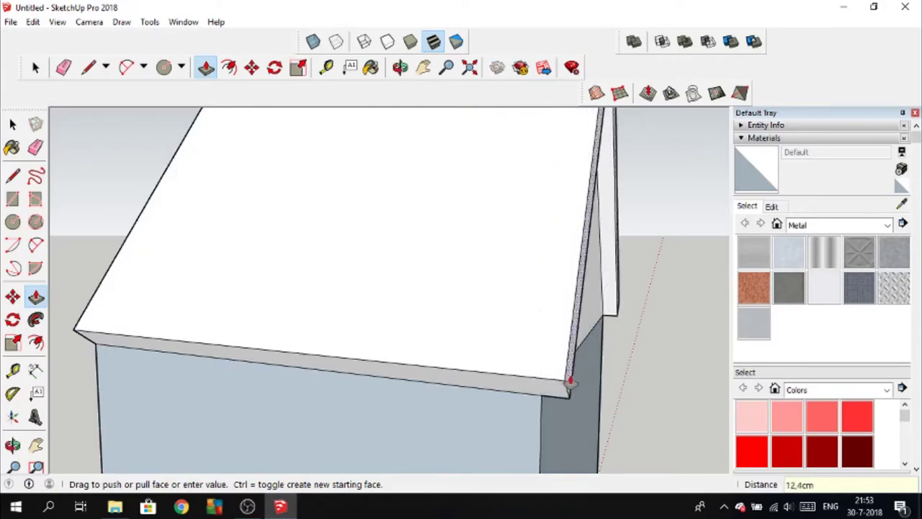
# Orbit, zoom and pan until the column's front gable faces the screen squarely.
pyautogui.moveTo(424, 397); pyautogui.dragTo(148, 324, button='middle')
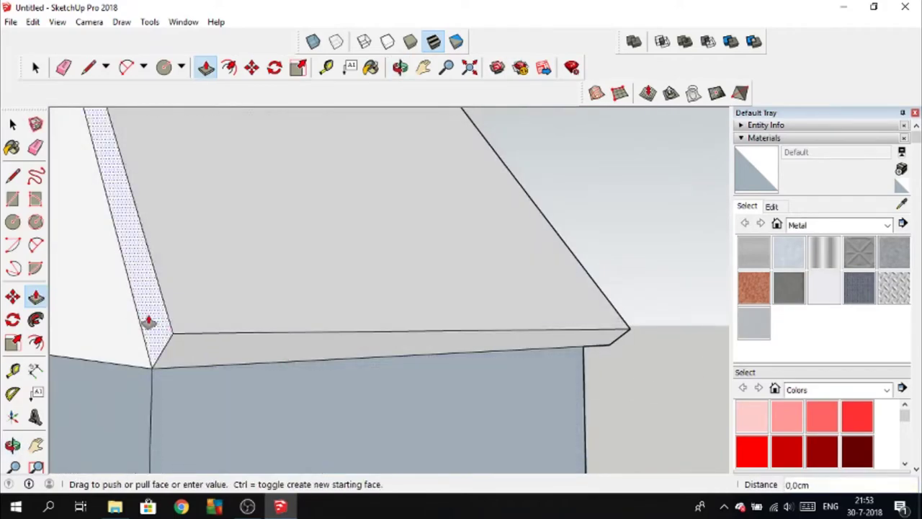
pyautogui.scroll(-3, 164, 378)
pyautogui.moveTo(206, 377); pyautogui.dragTo(483, 329, button='middle')
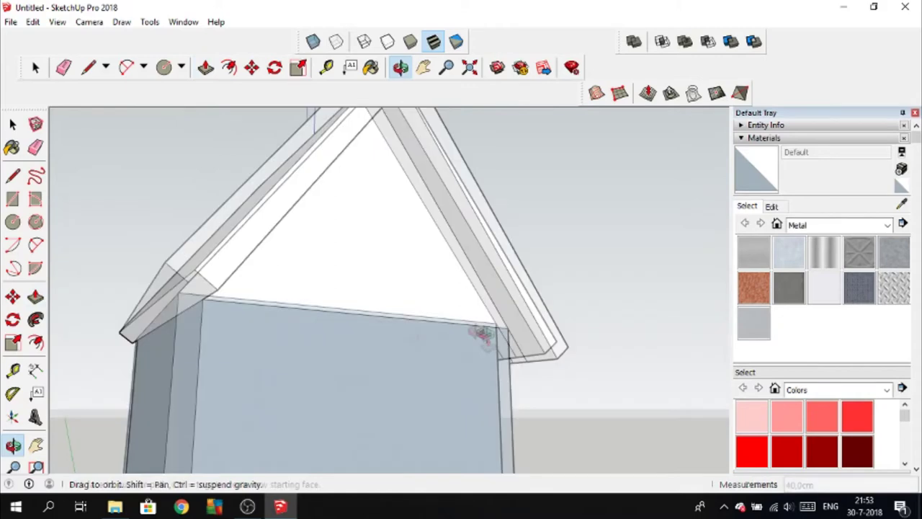
pyautogui.scroll(-3, 324, 292)
pyautogui.moveTo(325, 354); pyautogui.dragTo(280, 333, button='middle')
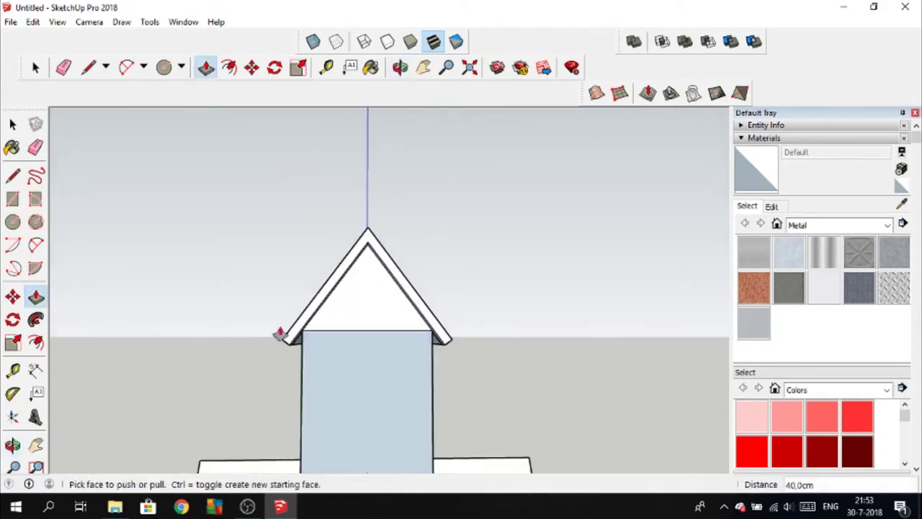
pyautogui.click(423, 67)
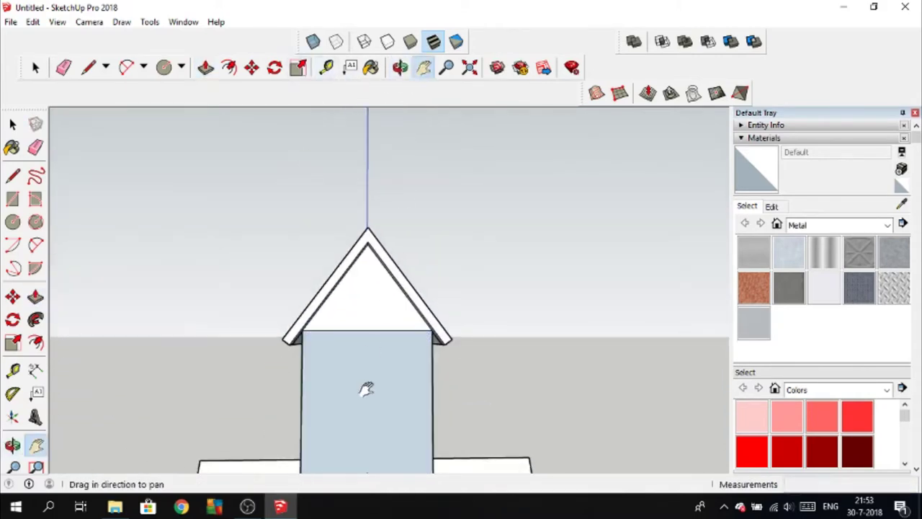
pyautogui.moveTo(367, 384); pyautogui.dragTo(381, 281)
pyautogui.moveTo(384, 268); pyautogui.dragTo(366, 322, button='middle')
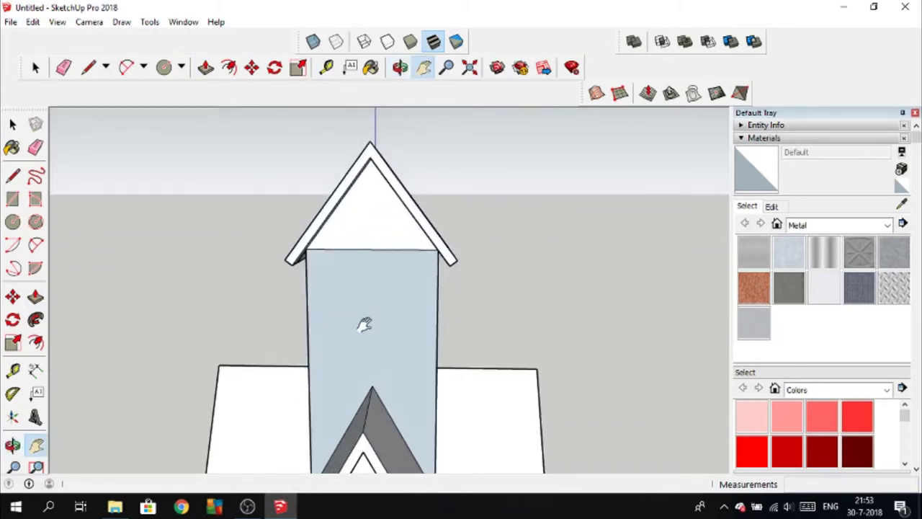
# Draw a centre line down the column front and a trial circle on it.
pyautogui.click(87, 68)
pyautogui.click(373, 232)
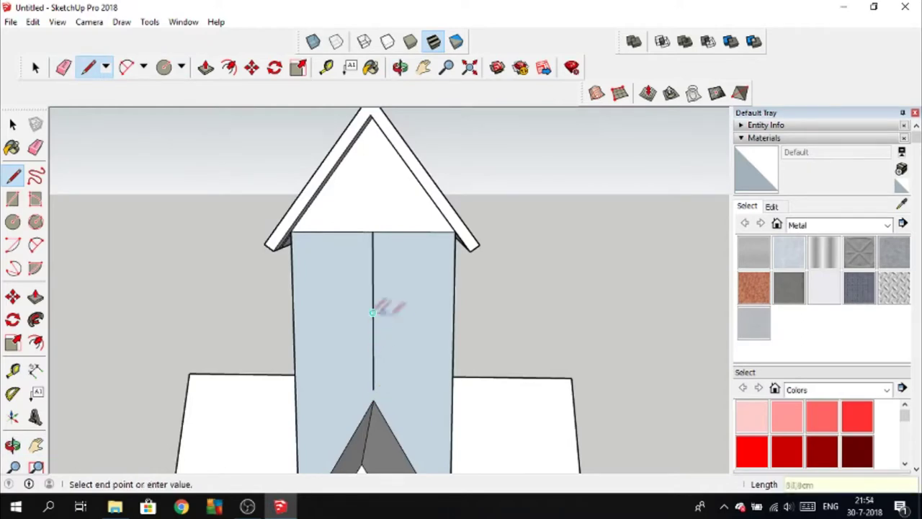
pyautogui.press('c')
pyautogui.click(372, 272)
pyautogui.click(385, 255)
pyautogui.scroll(2, 386, 317)
pyautogui.press('e')
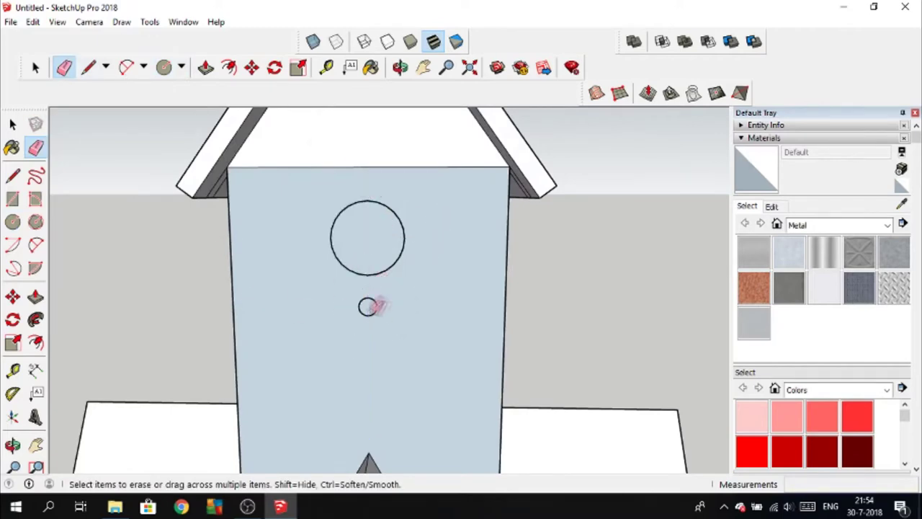
pyautogui.press('f')
pyautogui.click(328, 276)
pyautogui.press('Escape')
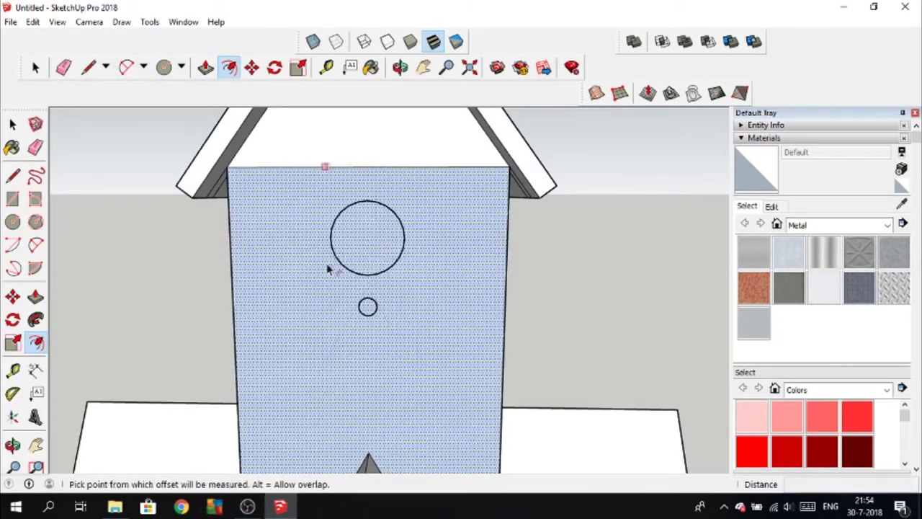
pyautogui.press('Escape')
# Clean up the centre line and draw the entrance hole circle on the upper mark.
pyautogui.press('l')
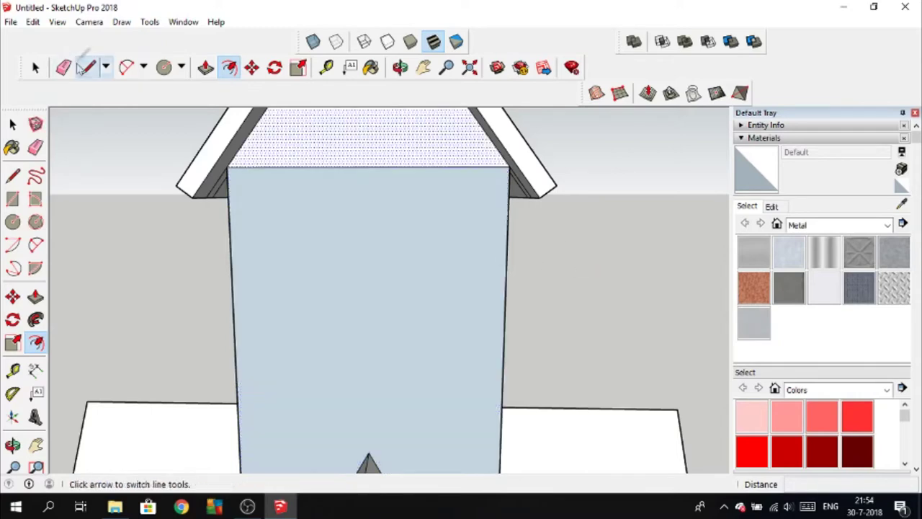
pyautogui.click(366, 167)
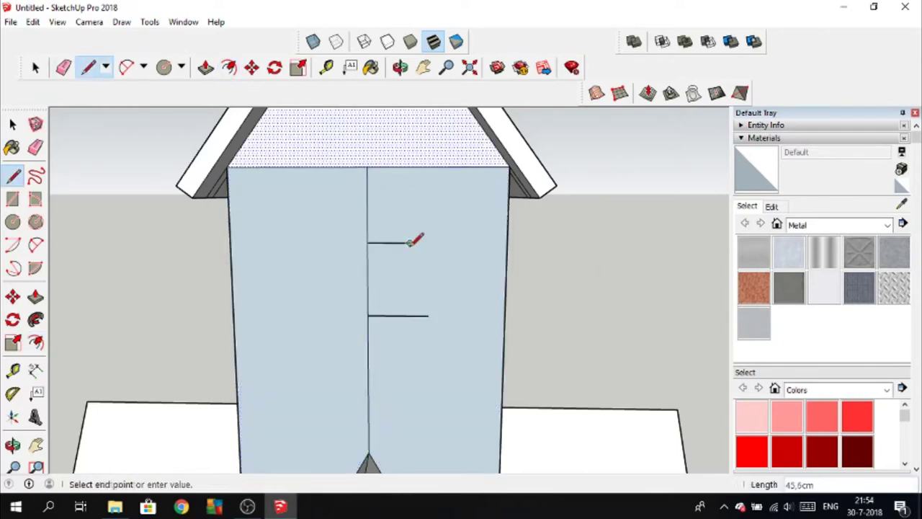
pyautogui.press('e')
pyautogui.moveTo(360, 212); pyautogui.dragTo(386, 277)
pyautogui.click(324, 166)
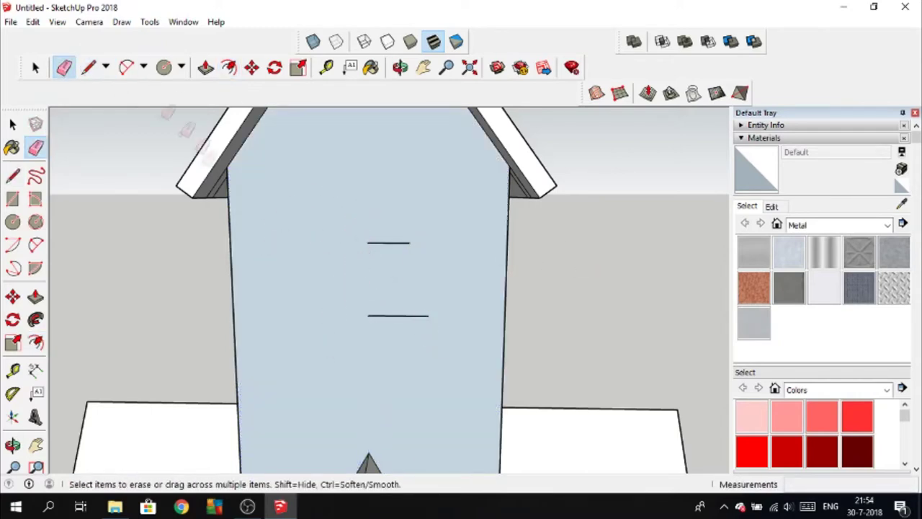
pyautogui.press('c')
pyautogui.click(367, 243)
pyautogui.click(369, 206)
pyautogui.click(63, 67)
pyautogui.click(405, 243)
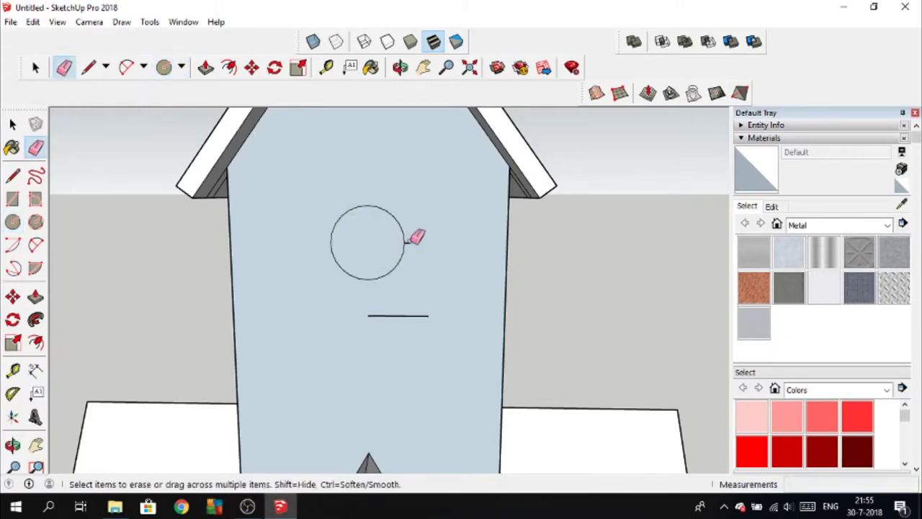
# Offset a ring around the entrance hole and push/pull it into a rim.
pyautogui.press('f')
pyautogui.click(346, 278)
pyautogui.click(335, 283)
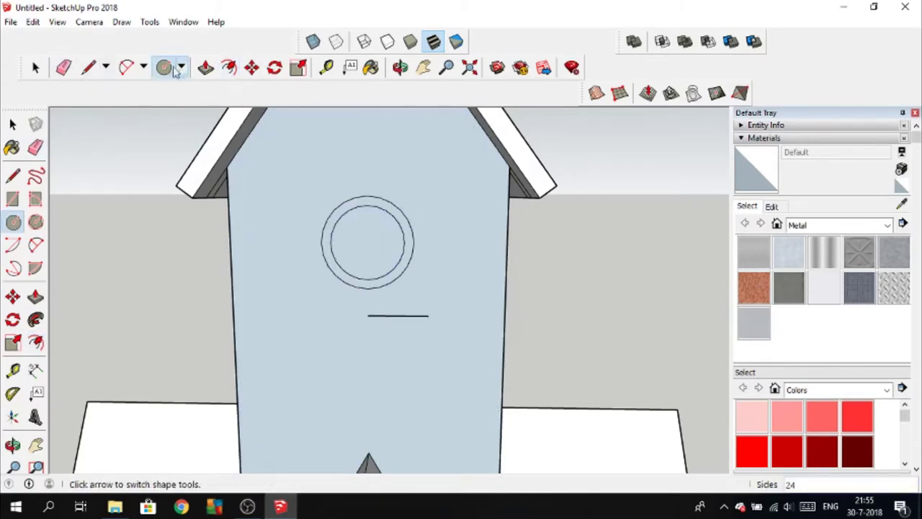
pyautogui.click(205, 67)
pyautogui.moveTo(366, 287); pyautogui.dragTo(365, 294)
pyautogui.click(365, 294)
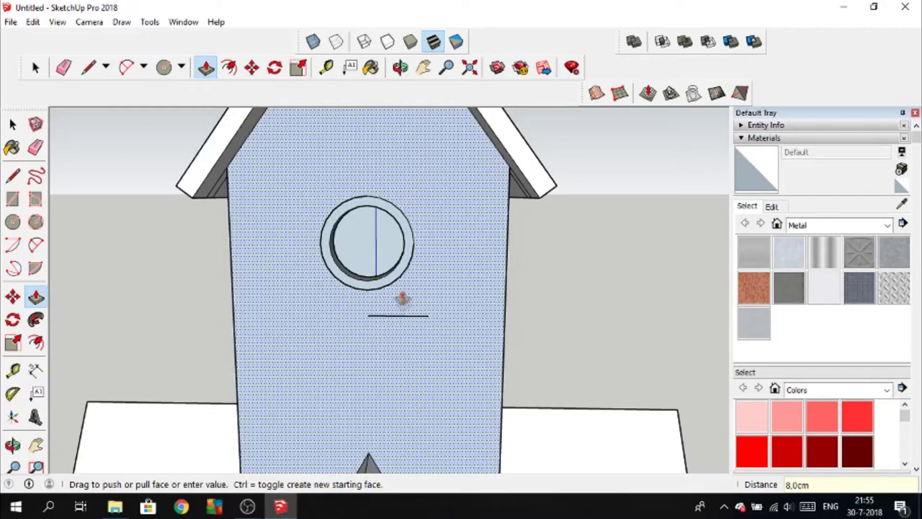
# Draw a small circle on the lower mark and pull it out as a perch.
pyautogui.press('c')
pyautogui.click(368, 316)
pyautogui.press('Return')
pyautogui.press('e')
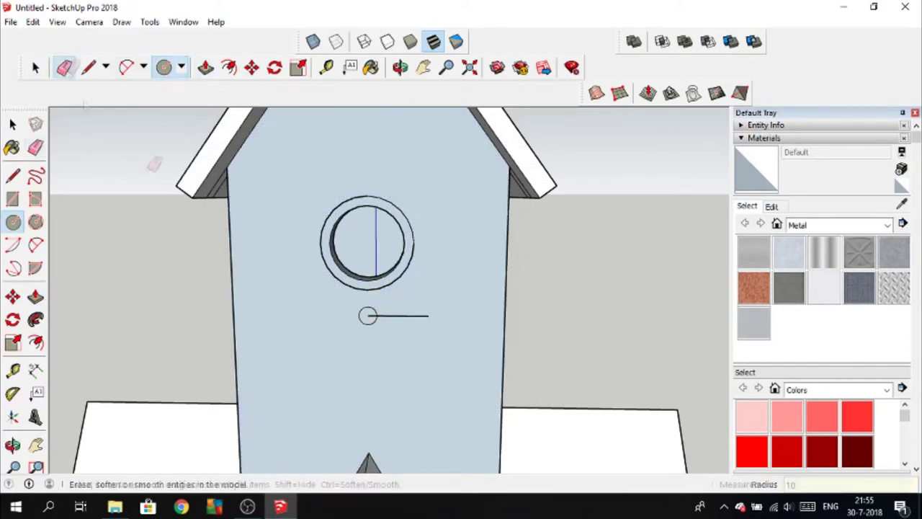
pyautogui.scroll(3, 350, 310)
pyautogui.click(375, 311)
pyautogui.press('p')
pyautogui.moveTo(333, 317); pyautogui.dragTo(336, 335)
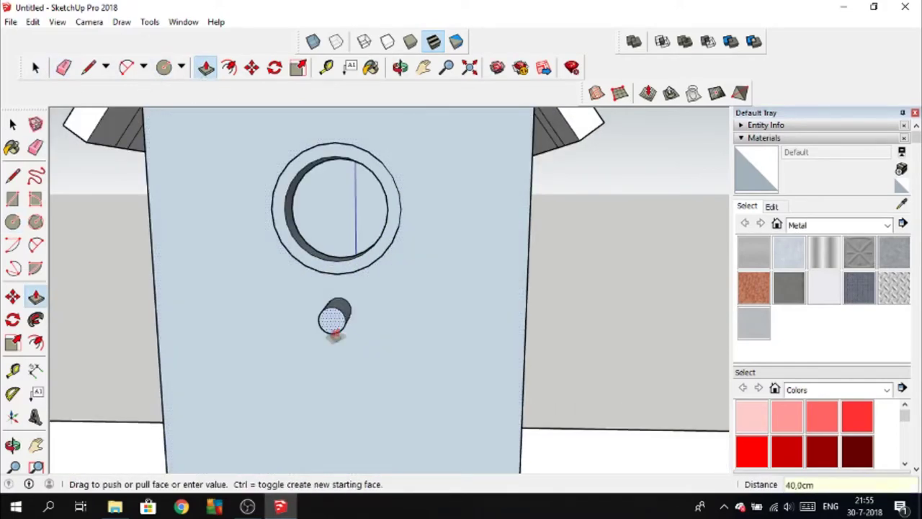
pyautogui.click(334, 328)
pyautogui.scroll(-3, 328, 346)
# Orbit and pan to bring the whole birdhouse into view.
pyautogui.moveTo(325, 366); pyautogui.dragTo(252, 350, button='middle')
pyautogui.scroll(-2, 270, 366)
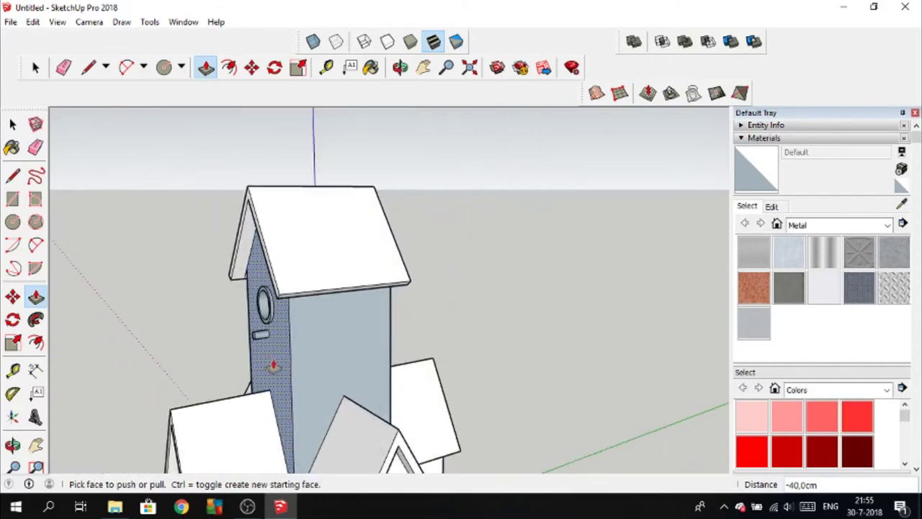
pyautogui.scroll(-2, 270, 366)
pyautogui.click(425, 70)
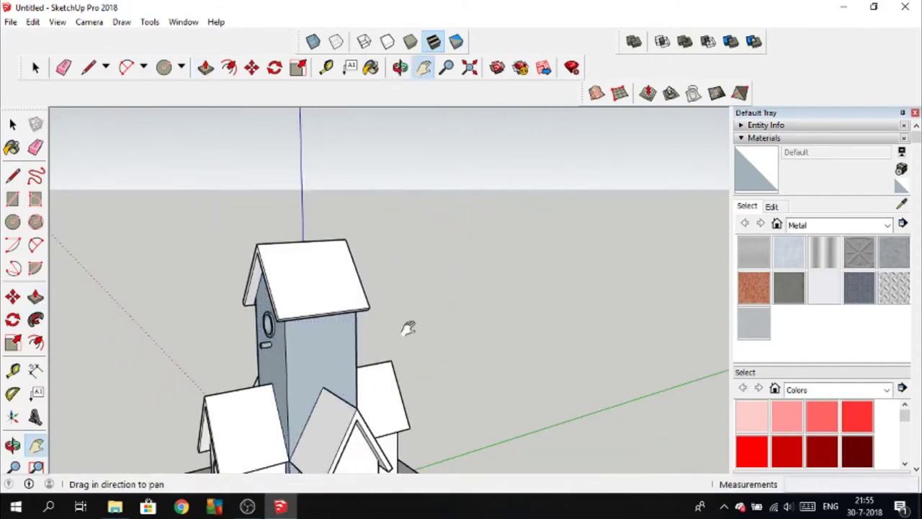
pyautogui.moveTo(408, 315); pyautogui.dragTo(478, 168)
pyautogui.press('o')
pyautogui.moveTo(462, 360)
pyautogui.mouseDown()
pyautogui.moveTo(472, 393)
pyautogui.moveTo(593, 414)
pyautogui.moveTo(252, 410)
pyautogui.mouseUp()
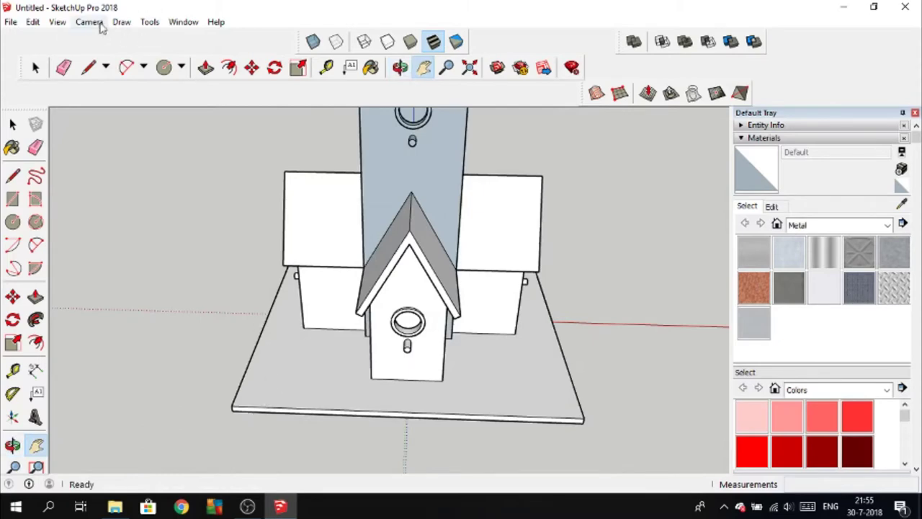
# Switch to the Top standard view and zoom in on the base corner.
pyautogui.click(92, 22)
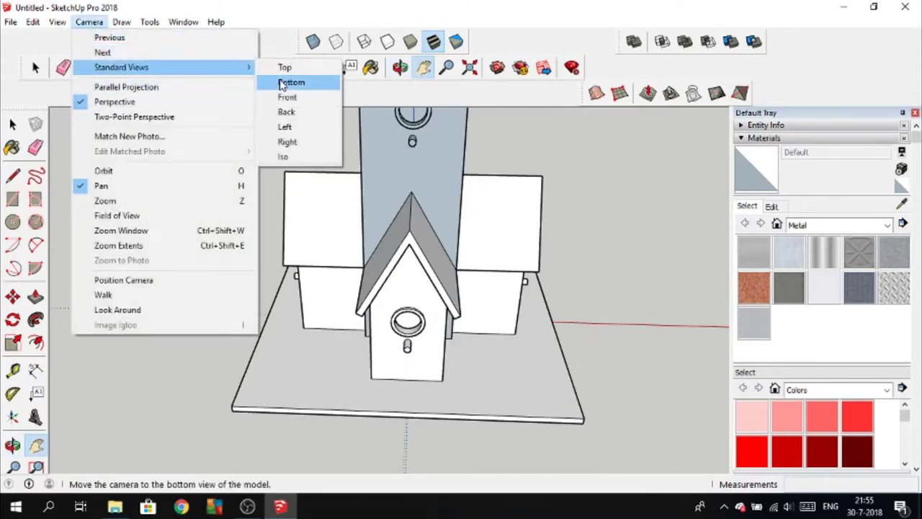
pyautogui.click(286, 67)
pyautogui.scroll(3, 323, 280)
pyautogui.scroll(3, 437, 232)
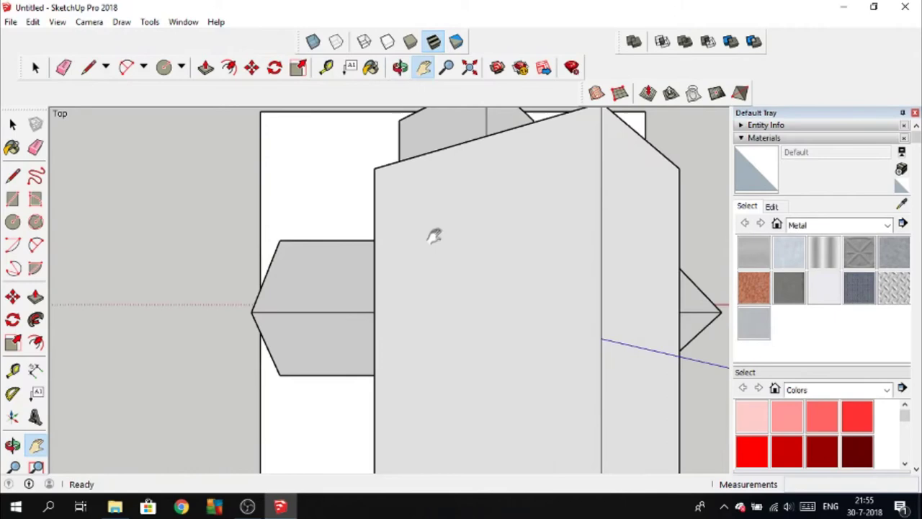
pyautogui.moveTo(437, 232); pyautogui.dragTo(426, 266)
# Draw a border line along the base from its top-left to bottom-left corner.
pyautogui.click(88, 67)
pyautogui.click(251, 144)
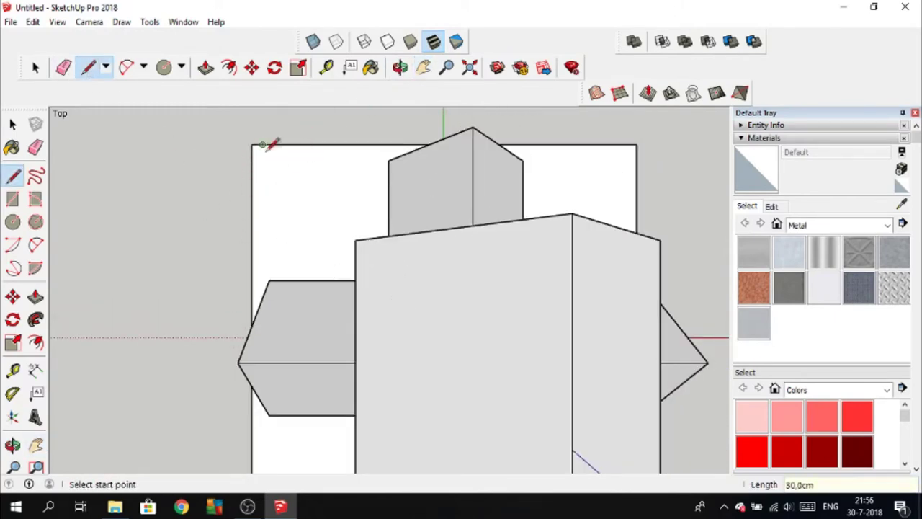
pyautogui.keyDown('shift'); pyautogui.moveTo(426, 303); pyautogui.dragTo(427, 211, button='middle'); pyautogui.keyUp('shift')
pyautogui.click(252, 445)
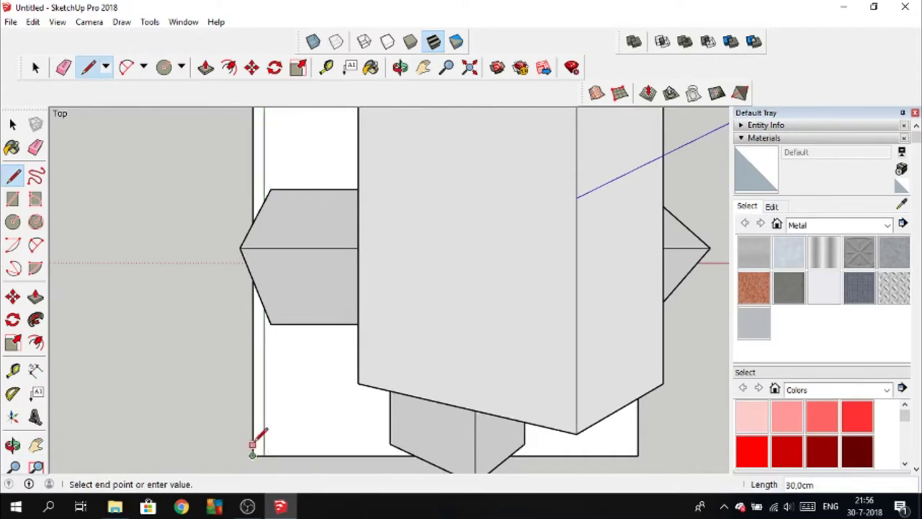
pyautogui.scroll(2, 640, 441)
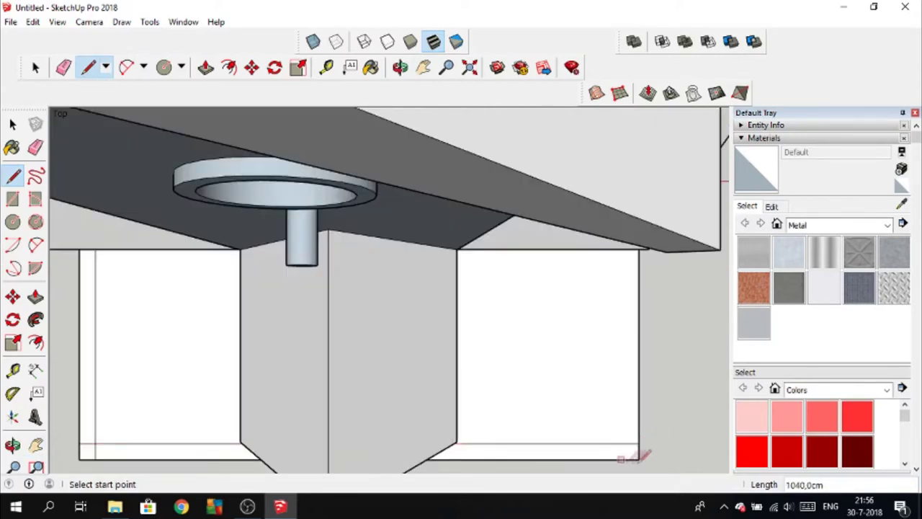
pyautogui.scroll(-4, 622, 457)
pyautogui.keyDown('shift'); pyautogui.moveTo(517, 120); pyautogui.dragTo(577, 136, button='middle'); pyautogui.keyUp('shift')
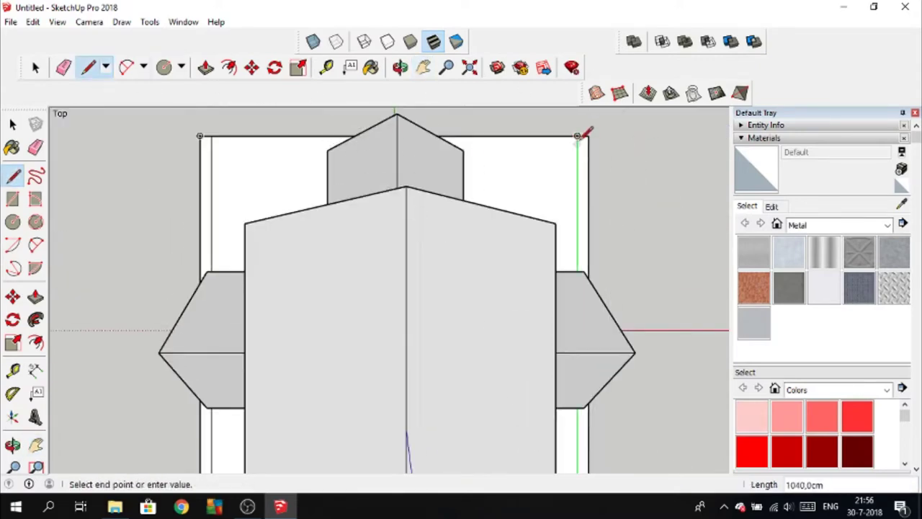
# Erase stray lines and orbit back into a 3D perspective of the base.
pyautogui.click(64, 67)
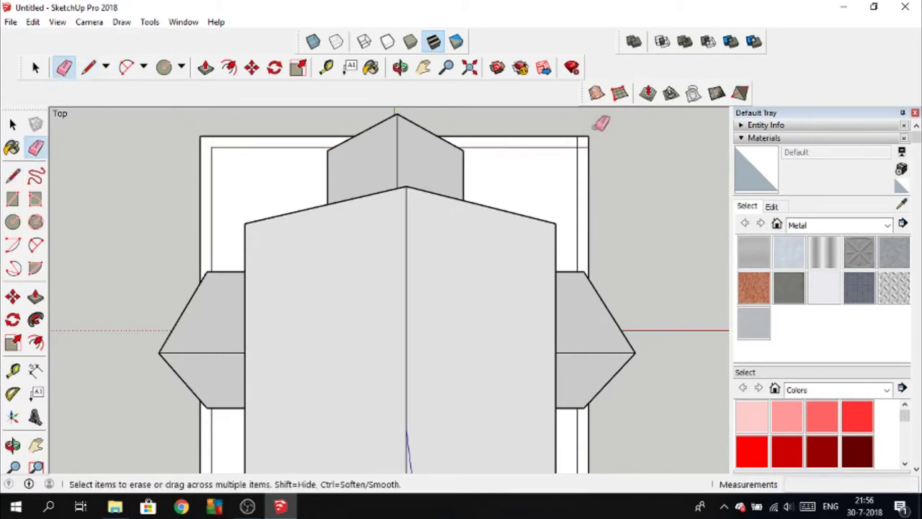
pyautogui.keyDown('shift'); pyautogui.moveTo(412, 237); pyautogui.dragTo(442, 78, button='middle'); pyautogui.keyUp('shift')
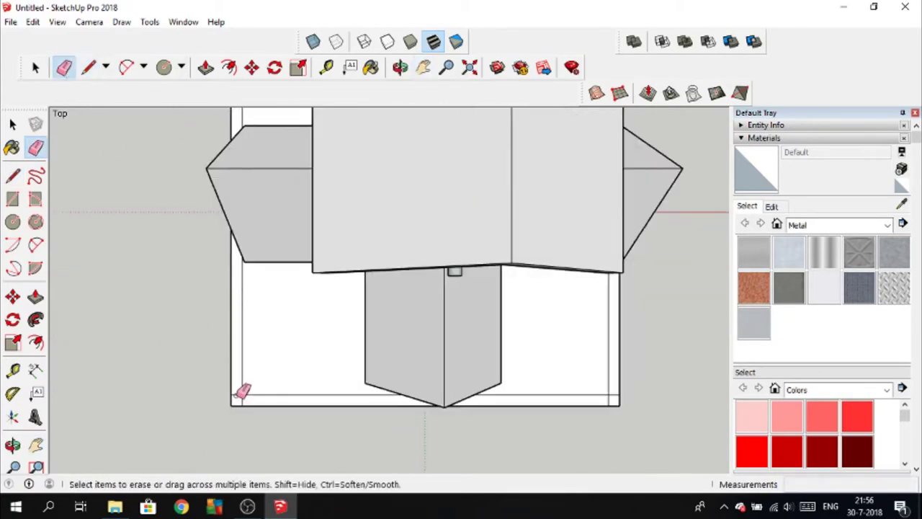
pyautogui.moveTo(614, 398)
pyautogui.mouseDown(button='middle')
pyautogui.moveTo(614, 185)
pyautogui.moveTo(546, 251)
pyautogui.mouseUp(button='middle')
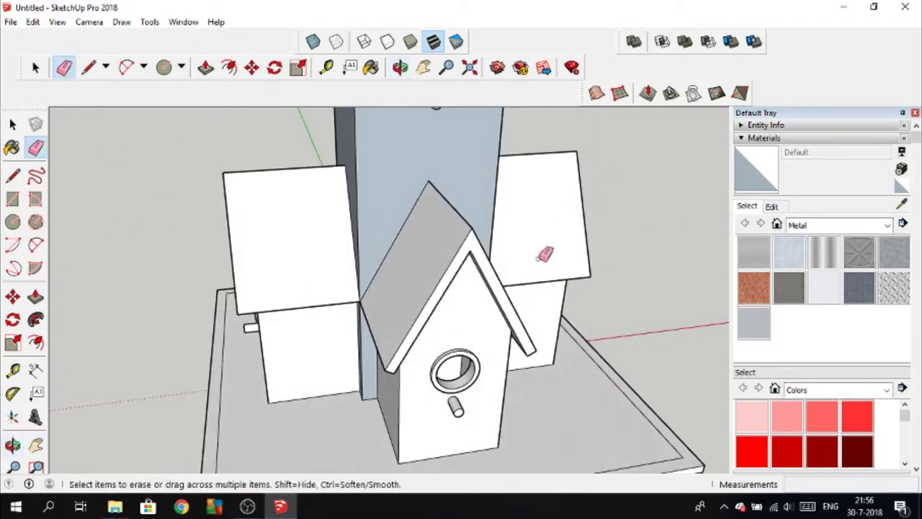
pyautogui.click(424, 67)
pyautogui.moveTo(577, 346)
pyautogui.mouseDown()
pyautogui.moveTo(380, 334)
pyautogui.moveTo(545, 278)
pyautogui.mouseUp()
pyautogui.moveTo(546, 278)
pyautogui.mouseDown(button='middle')
pyautogui.moveTo(318, 312)
pyautogui.moveTo(308, 289)
pyautogui.mouseUp(button='middle')
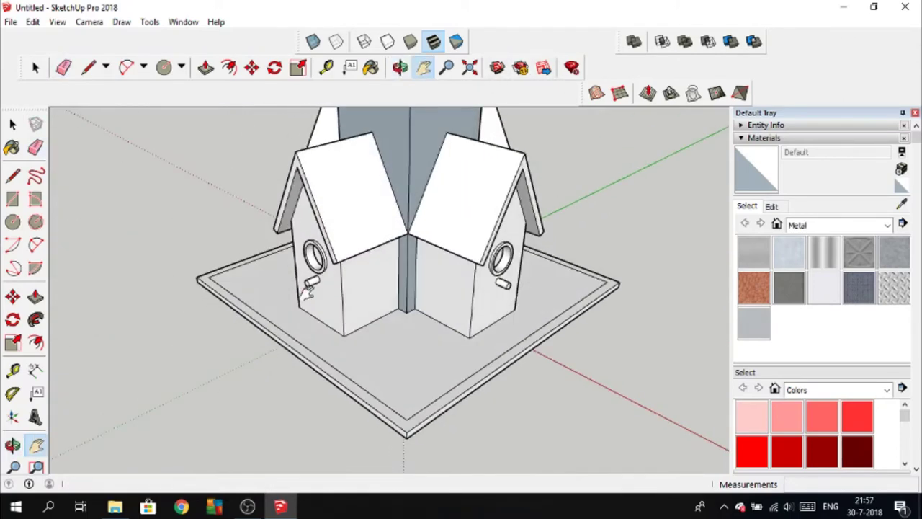
pyautogui.click(206, 67)
pyautogui.moveTo(268, 318)
pyautogui.mouseDown(button='middle')
pyautogui.moveTo(258, 261)
pyautogui.moveTo(274, 380)
pyautogui.mouseUp(button='middle')
pyautogui.click(289, 345)
pyautogui.write('40')
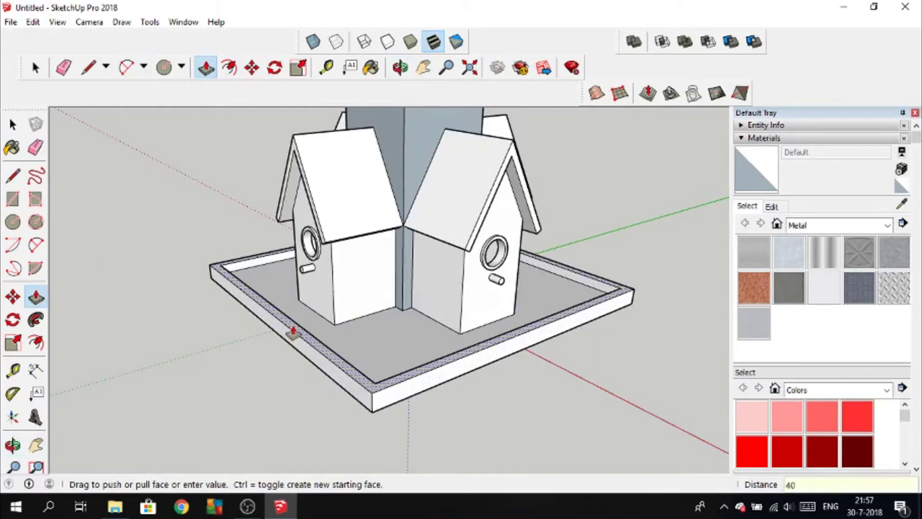
pyautogui.press('Return')
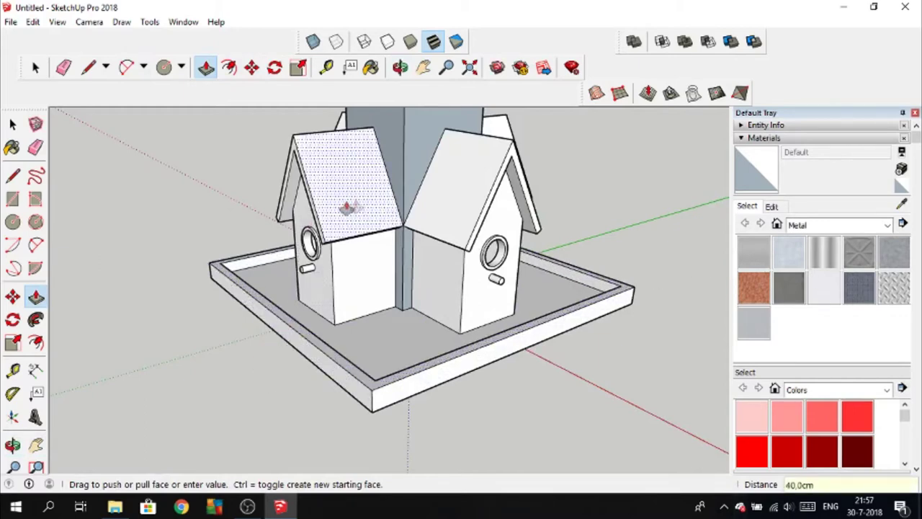
pyautogui.scroll(-3, 327, 224)
pyautogui.scroll(-3, 328, 245)
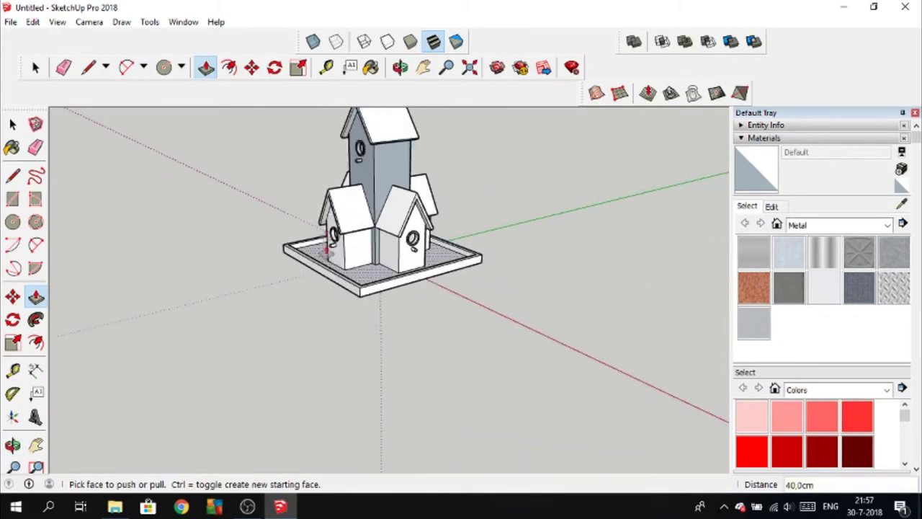
pyautogui.click(400, 67)
pyautogui.moveTo(335, 332)
pyautogui.keyDown('shift'); pyautogui.mouseDown()
pyautogui.moveTo(336, 356)
pyautogui.moveTo(404, 338)
pyautogui.mouseUp(); pyautogui.keyUp('shift')
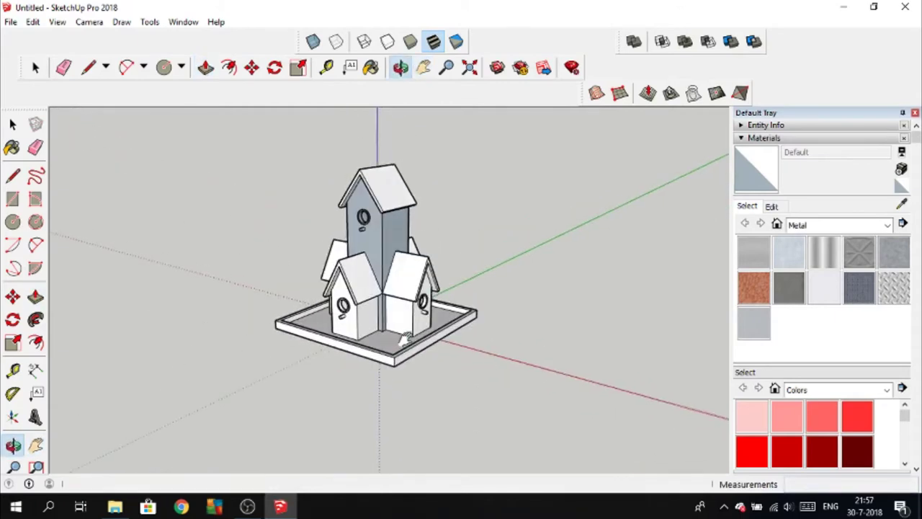
pyautogui.press('h')
pyautogui.scroll(1, 403, 339)
pyautogui.scroll(1, 420, 304)
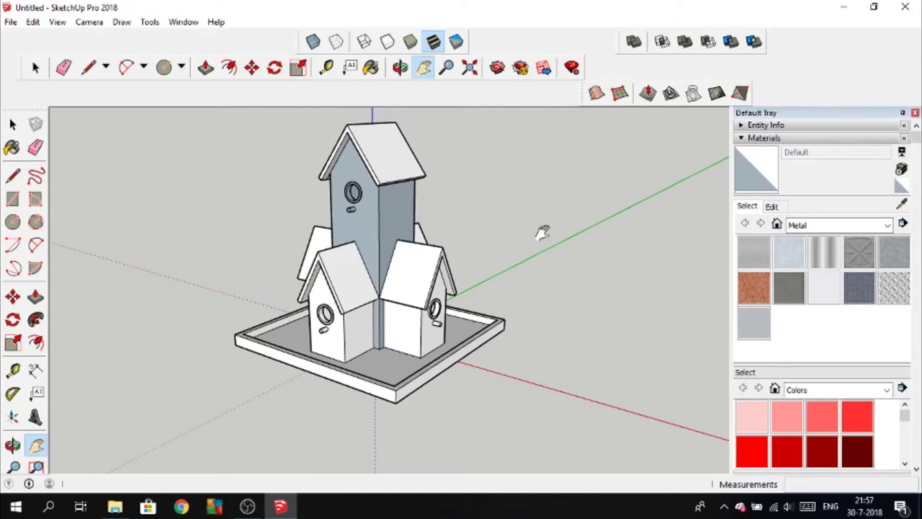
# Switch the Materials library to Colors and pick the bright yellow Color E05 swatch.
pyautogui.click(888, 227)
pyautogui.click(815, 271)
pyautogui.scroll(-3, 829, 252)
pyautogui.scroll(-5, 831, 249)
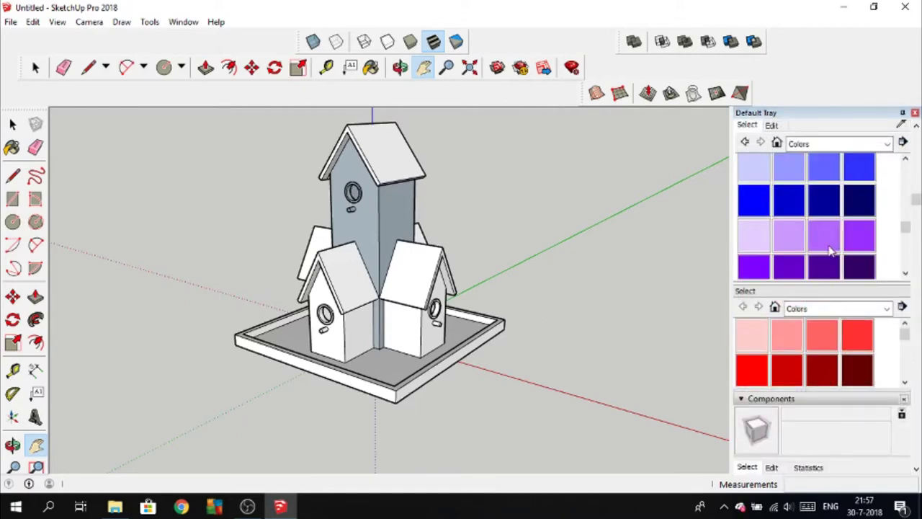
pyautogui.scroll(1, 825, 216)
pyautogui.scroll(-3, 825, 216)
pyautogui.scroll(8, 826, 219)
pyautogui.scroll(3, 827, 224)
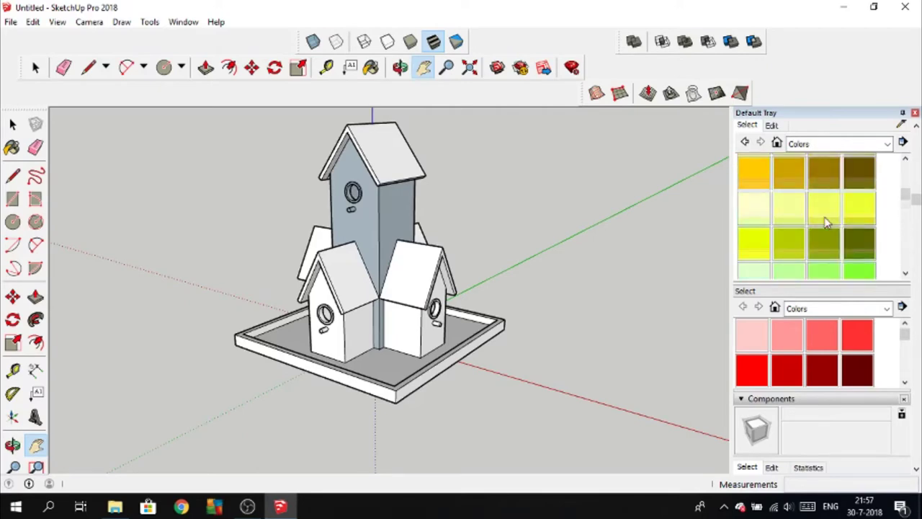
pyautogui.click(754, 243)
# Paint the tall tower's walls and the first small houses' walls yellow.
pyautogui.click(365, 323)
pyautogui.moveTo(481, 274)
pyautogui.mouseDown(button='middle')
pyautogui.moveTo(306, 315)
pyautogui.moveTo(360, 317)
pyautogui.mouseUp(button='middle')
pyautogui.click(380, 333)
pyautogui.click(435, 318)
pyautogui.moveTo(487, 319); pyautogui.dragTo(202, 312, button='middle')
pyautogui.click(373, 336)
pyautogui.click(420, 334)
# Paint the remaining two house front walls yellow.
pyautogui.click(63, 67)
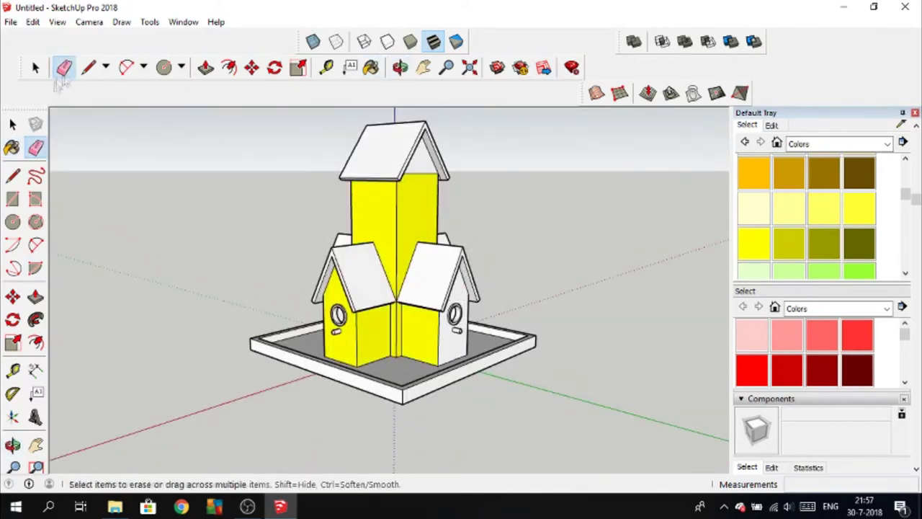
pyautogui.press('b')
pyautogui.moveTo(324, 328); pyautogui.dragTo(249, 327, button='middle')
pyautogui.click(352, 333)
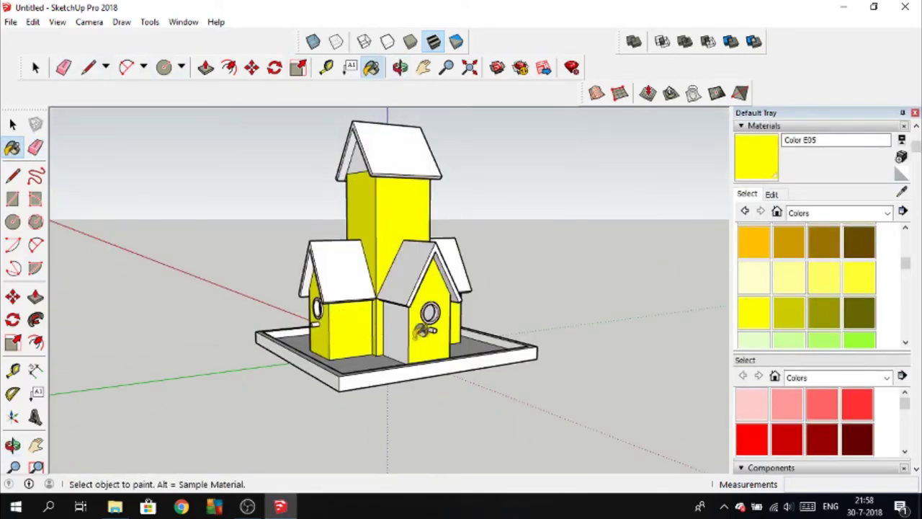
pyautogui.click(397, 333)
pyautogui.press('e')
pyautogui.moveTo(389, 288); pyautogui.dragTo(346, 288, button='middle')
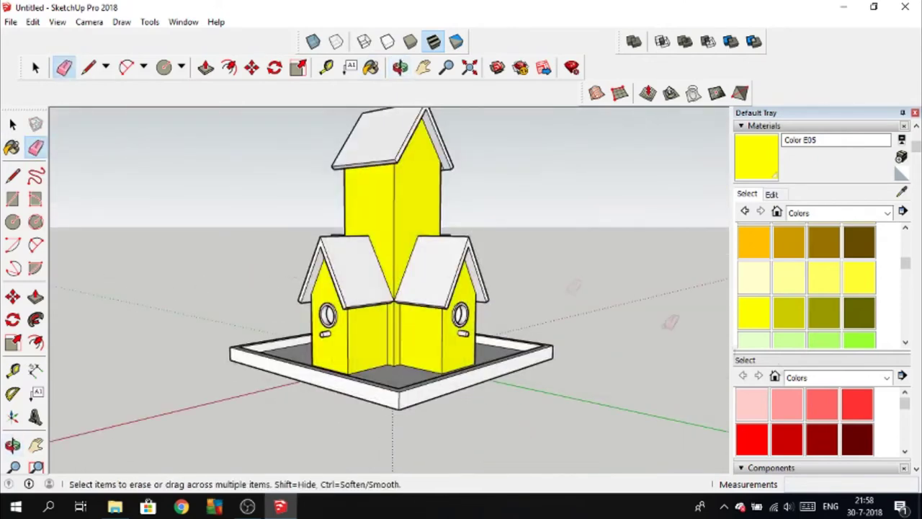
# Paint the top roof and the left small roof with a brown colour.
pyautogui.click(825, 241)
pyautogui.click(378, 137)
pyautogui.click(353, 266)
pyautogui.scroll(-5, 829, 238)
pyautogui.scroll(-3, 828, 238)
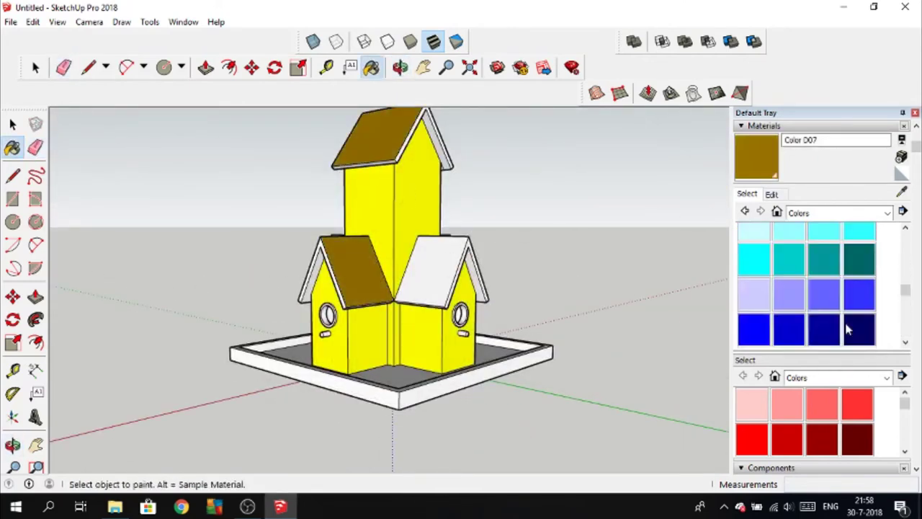
pyautogui.scroll(10, 829, 238)
# Repaint those roofs in darker brown Color C08, plus an entrance-hole rim and the left roof's trim.
pyautogui.click(859, 234)
pyautogui.click(378, 137)
pyautogui.click(359, 243)
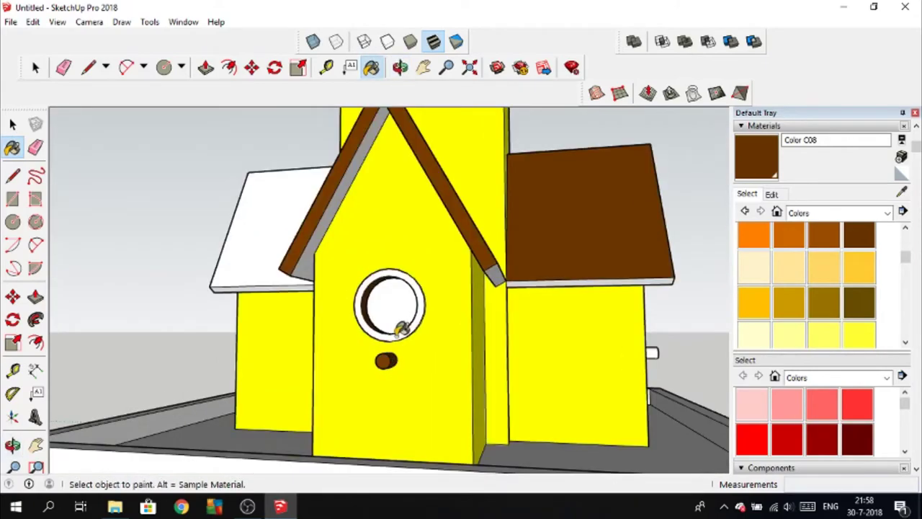
pyautogui.click(385, 313)
pyautogui.click(304, 286)
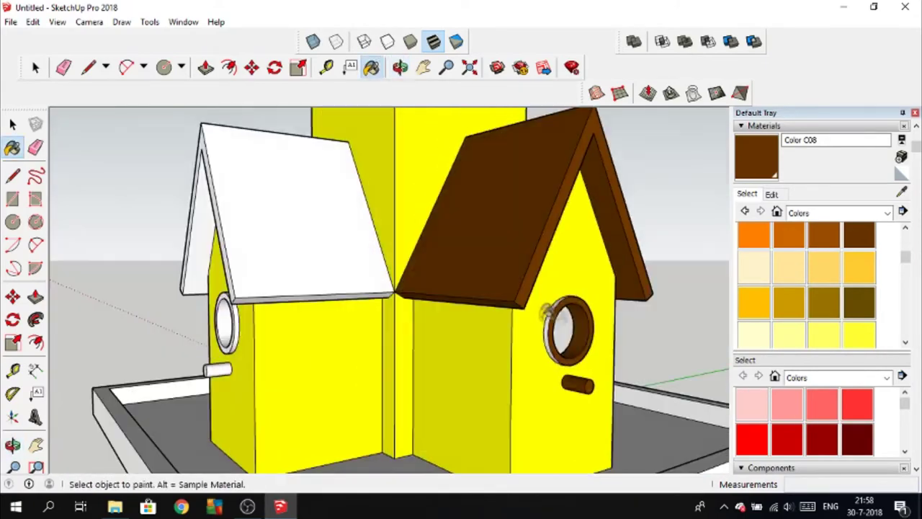
pyautogui.click(298, 288)
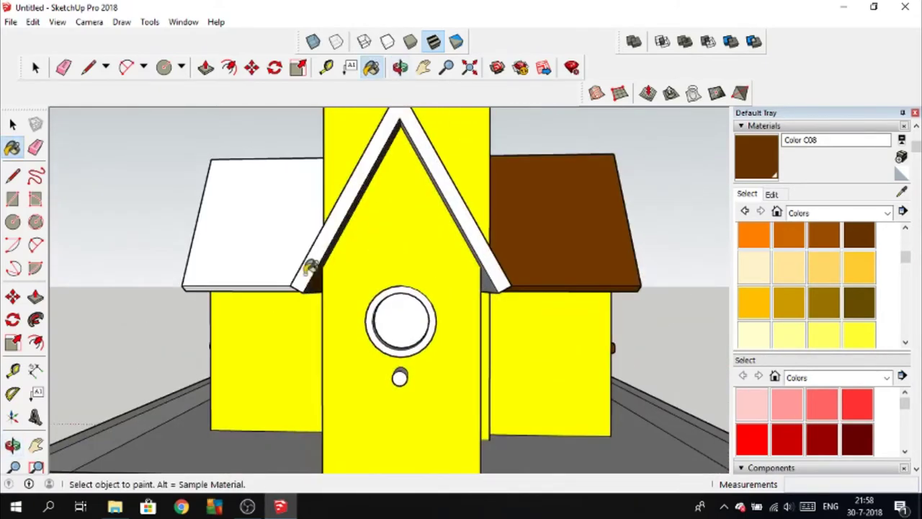
pyautogui.click(310, 266)
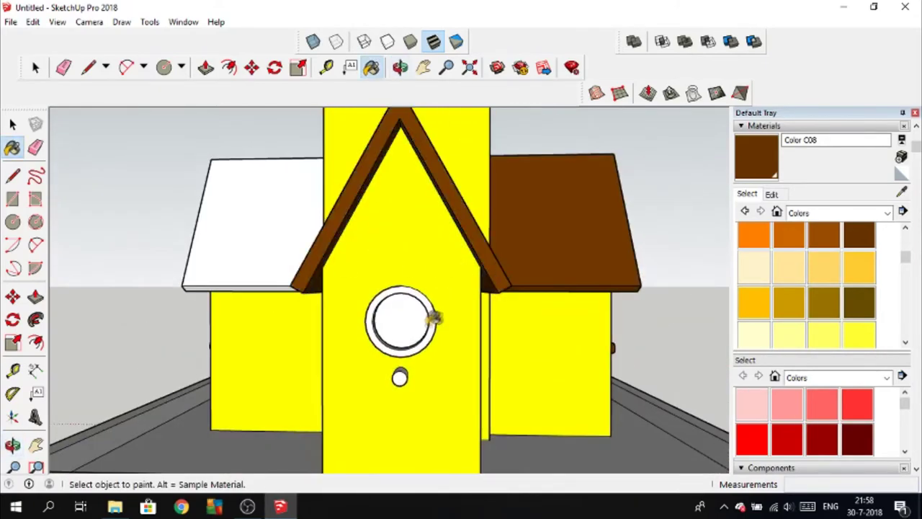
# Paint another entrance-hole rim, the white roof trim, and the right and left roofs brown.
pyautogui.moveTo(413, 365); pyautogui.dragTo(491, 318, button='middle')
pyautogui.scroll(3, 422, 350)
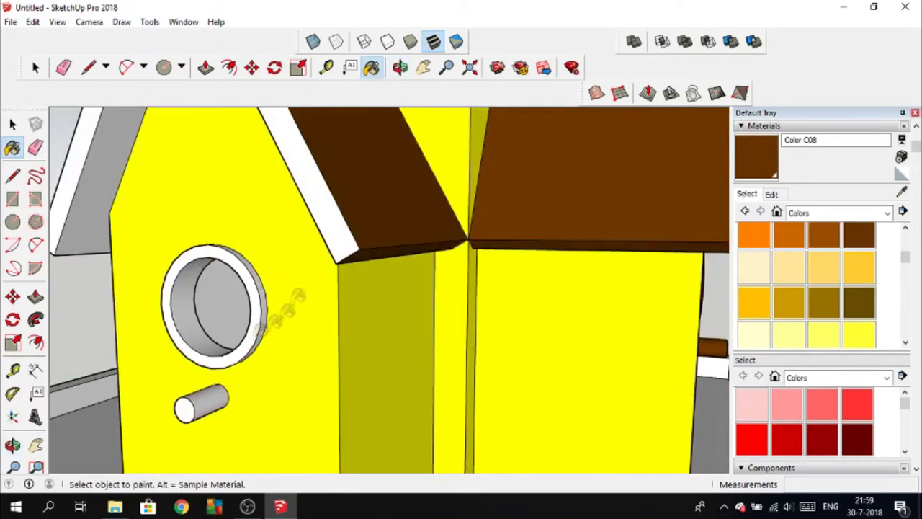
pyautogui.click(202, 328)
pyautogui.click(340, 216)
pyautogui.scroll(-5, 341, 217)
pyautogui.moveTo(361, 288); pyautogui.dragTo(458, 222, button='middle')
pyautogui.click(403, 188)
pyautogui.click(217, 231)
pyautogui.click(100, 216)
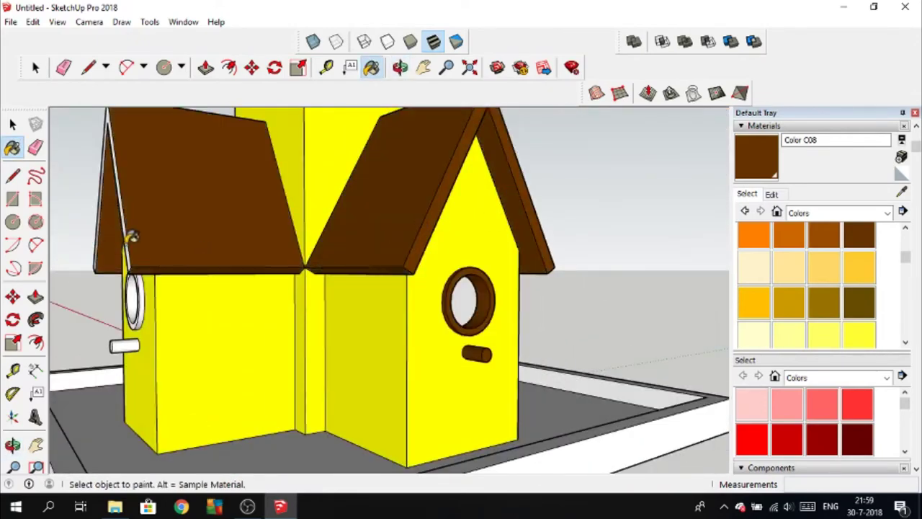
# Paint the tall tower's roof dark brown.
pyautogui.moveTo(130, 245); pyautogui.dragTo(167, 314, button='middle')
pyautogui.moveTo(137, 358)
pyautogui.mouseDown(button='middle')
pyautogui.moveTo(329, 261)
pyautogui.moveTo(291, 452)
pyautogui.mouseUp(button='middle')
pyautogui.moveTo(291, 291); pyautogui.dragTo(197, 155, button='middle')
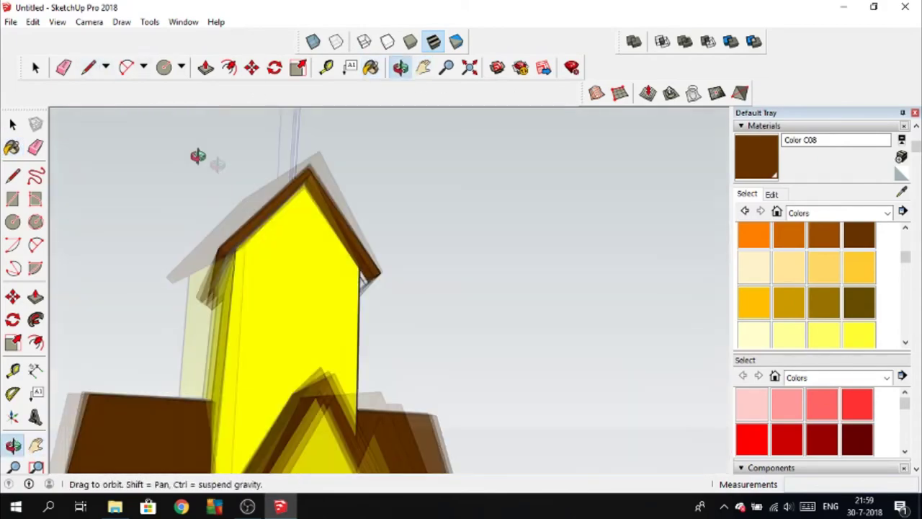
pyautogui.press('e')
pyautogui.scroll(2, 199, 270)
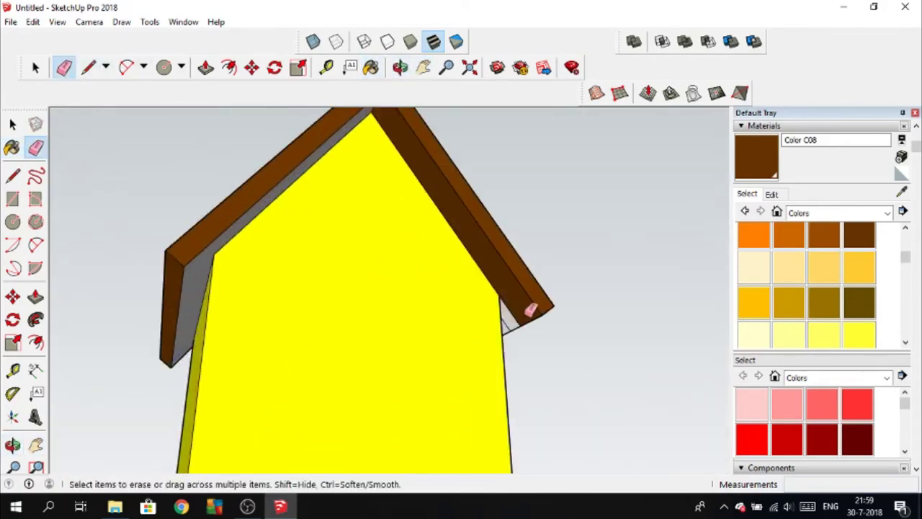
pyautogui.moveTo(515, 319)
pyautogui.mouseDown(button='middle')
pyautogui.moveTo(524, 335)
pyautogui.moveTo(314, 314)
pyautogui.mouseUp(button='middle')
pyautogui.moveTo(629, 367)
pyautogui.mouseDown(button='middle')
pyautogui.moveTo(649, 254)
pyautogui.moveTo(228, 275)
pyautogui.mouseUp(button='middle')
pyautogui.press('b')
pyautogui.click(648, 254)
# Paint the tray floor of the base dark brown.
pyautogui.scroll(3, 368, 230)
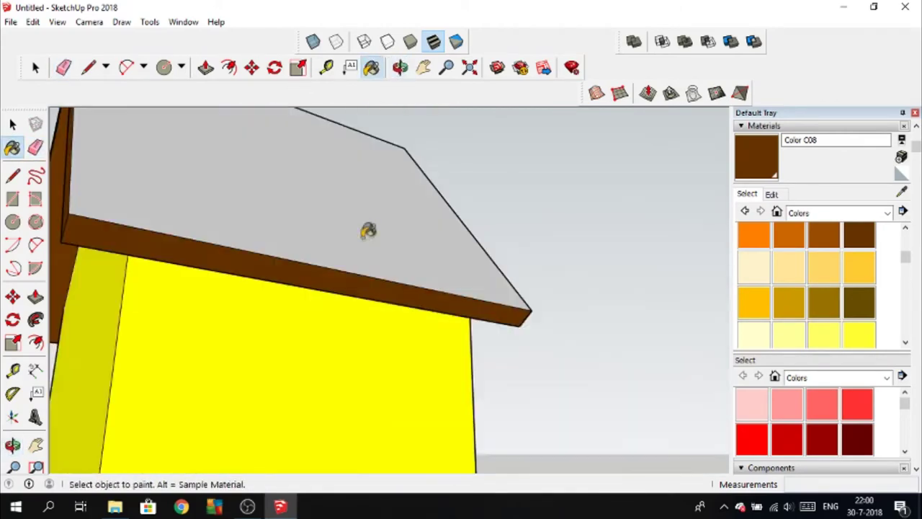
pyautogui.scroll(-5, 368, 231)
pyautogui.moveTo(369, 231)
pyautogui.keyDown('shift'); pyautogui.mouseDown(button='middle')
pyautogui.moveTo(398, 391)
pyautogui.moveTo(281, 407)
pyautogui.mouseUp(button='middle'); pyautogui.keyUp('shift')
pyautogui.click(281, 407)
pyautogui.moveTo(487, 431); pyautogui.dragTo(171, 434, button='middle')
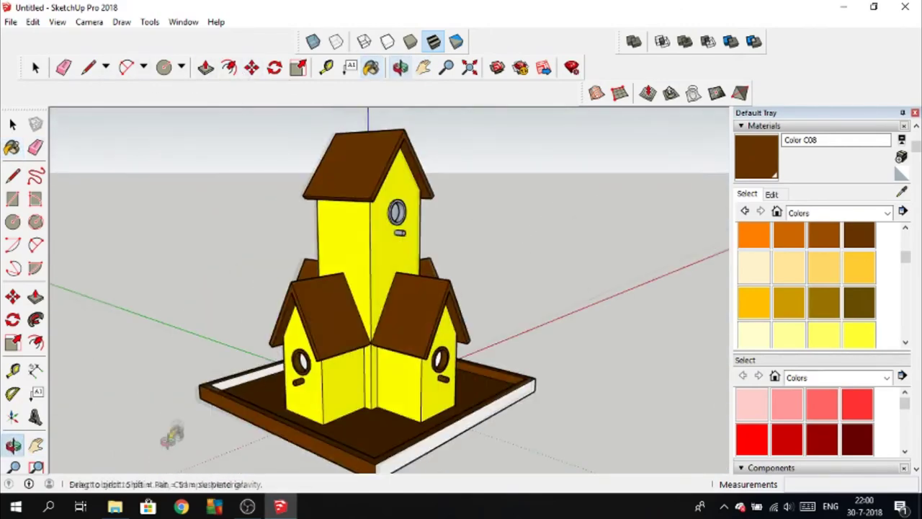
# Under the tray base, draw a diagonal edge across the small square and erase stray edges.
pyautogui.moveTo(422, 433)
pyautogui.mouseDown(button='middle')
pyautogui.moveTo(247, 387)
pyautogui.moveTo(481, 431)
pyautogui.moveTo(422, 335)
pyautogui.moveTo(310, 216)
pyautogui.mouseUp(button='middle')
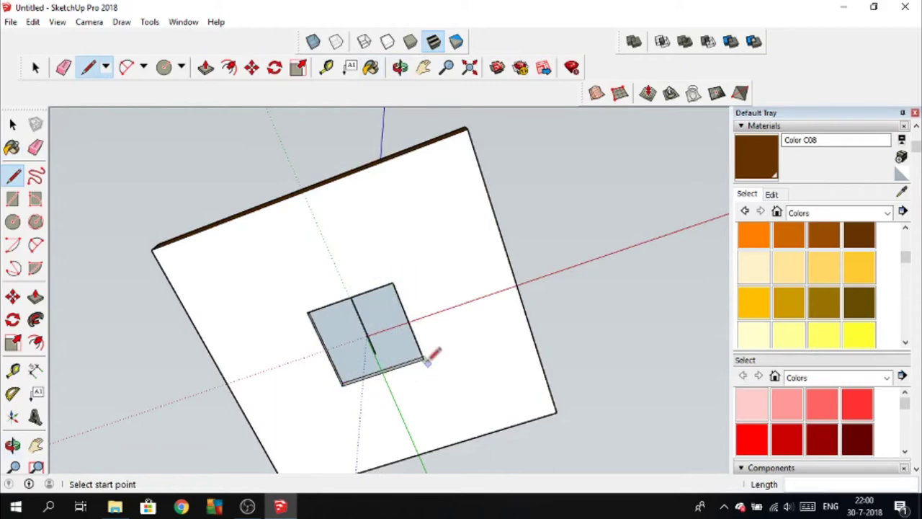
pyautogui.moveTo(424, 358); pyautogui.dragTo(308, 312)
pyautogui.press('e')
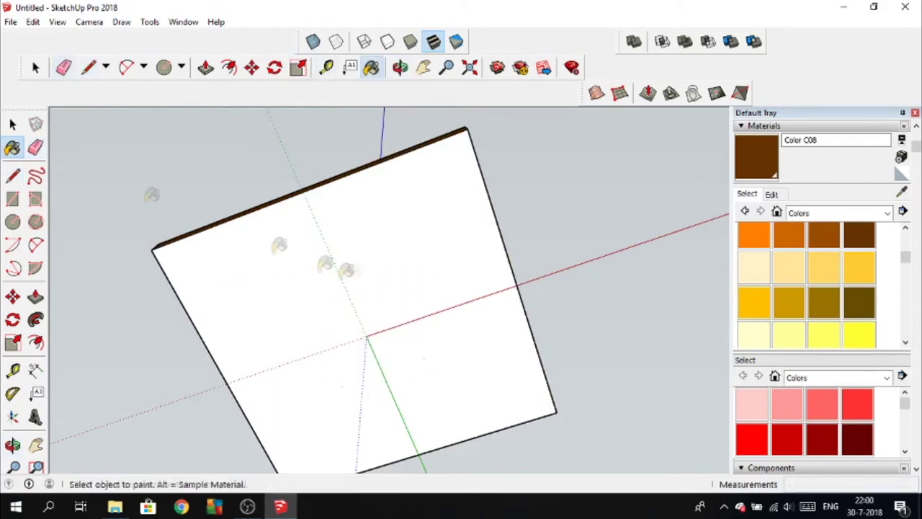
# Paint the tower's entrance-hole rim dark brown Color C08.
pyautogui.click(11, 148)
pyautogui.scroll(3, 389, 288)
pyautogui.scroll(-2, 836, 323)
pyautogui.scroll(1, 836, 303)
pyautogui.click(753, 292)
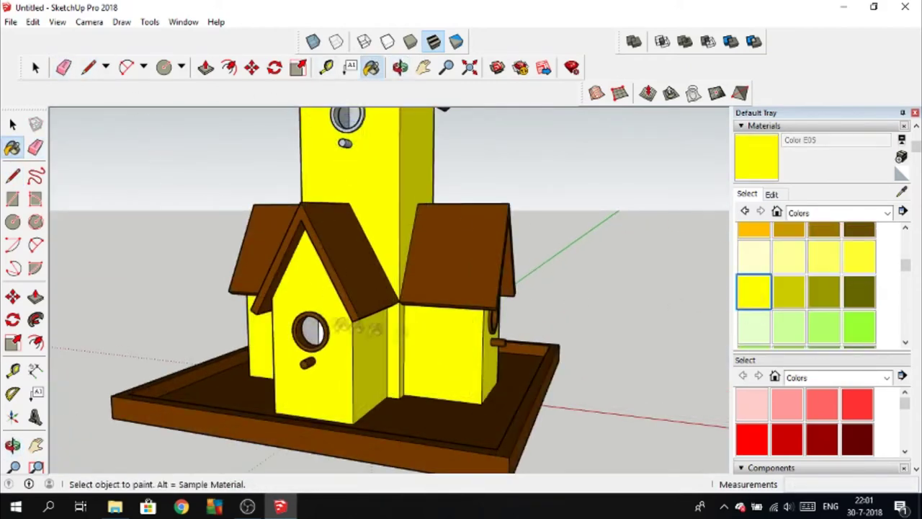
pyautogui.scroll(2, 872, 268)
pyautogui.click(859, 312)
pyautogui.scroll(3, 403, 288)
pyautogui.keyDown('shift'); pyautogui.moveTo(274, 115); pyautogui.dragTo(247, 154, button='middle'); pyautogui.keyUp('shift')
pyautogui.click(406, 309)
# Reselect the bright yellow colour and orbit to a higher front view of the houses.
pyautogui.moveTo(411, 354)
pyautogui.mouseDown(button='middle')
pyautogui.moveTo(408, 285)
pyautogui.moveTo(531, 396)
pyautogui.moveTo(582, 248)
pyautogui.moveTo(617, 303)
pyautogui.mouseUp(button='middle')
pyautogui.scroll(-1, 807, 288)
pyautogui.scroll(-2, 807, 288)
pyautogui.click(754, 247)
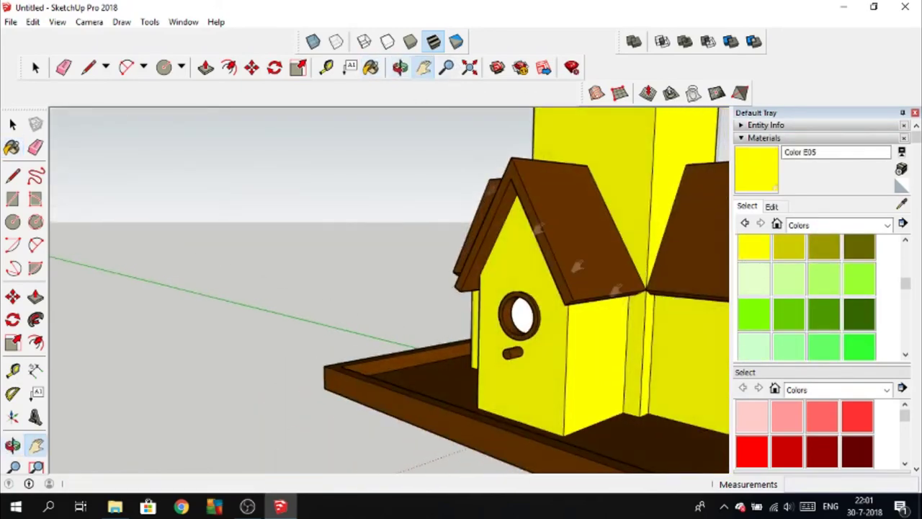
pyautogui.scroll(2, 610, 331)
pyautogui.scroll(-3, 610, 331)
pyautogui.moveTo(339, 282)
pyautogui.keyDown('shift'); pyautogui.mouseDown(button='middle')
pyautogui.moveTo(280, 336)
pyautogui.moveTo(328, 220)
pyautogui.mouseUp(button='middle'); pyautogui.keyUp('shift')
pyautogui.moveTo(358, 375); pyautogui.dragTo(517, 335, button='middle')
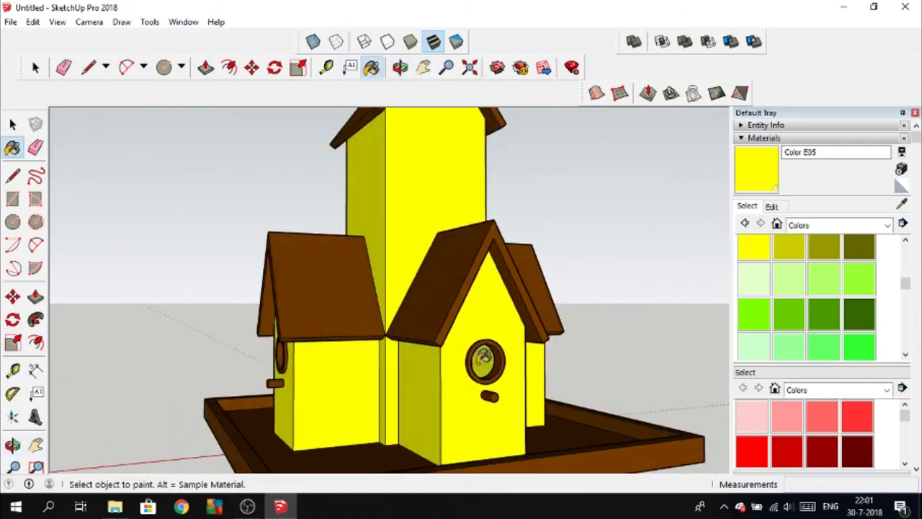
pyautogui.scroll(-3, 534, 288)
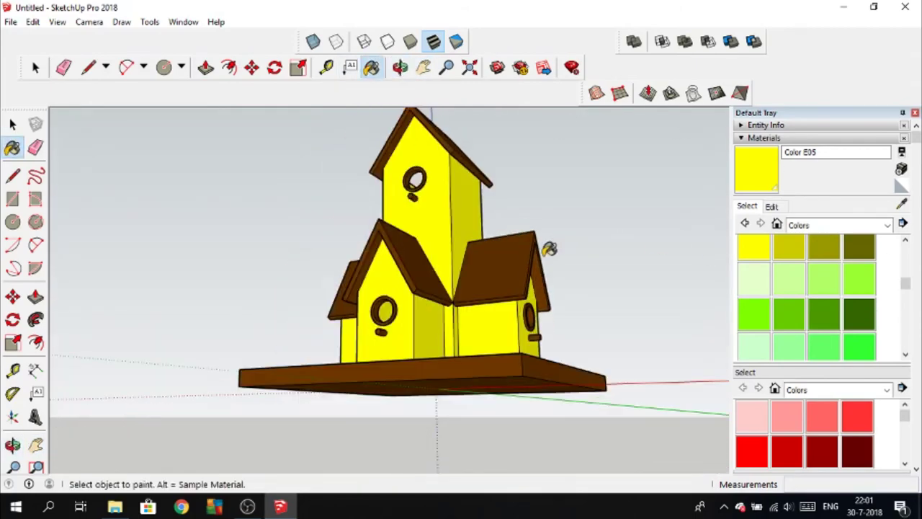
pyautogui.moveTo(547, 247); pyautogui.dragTo(620, 135, button='middle')
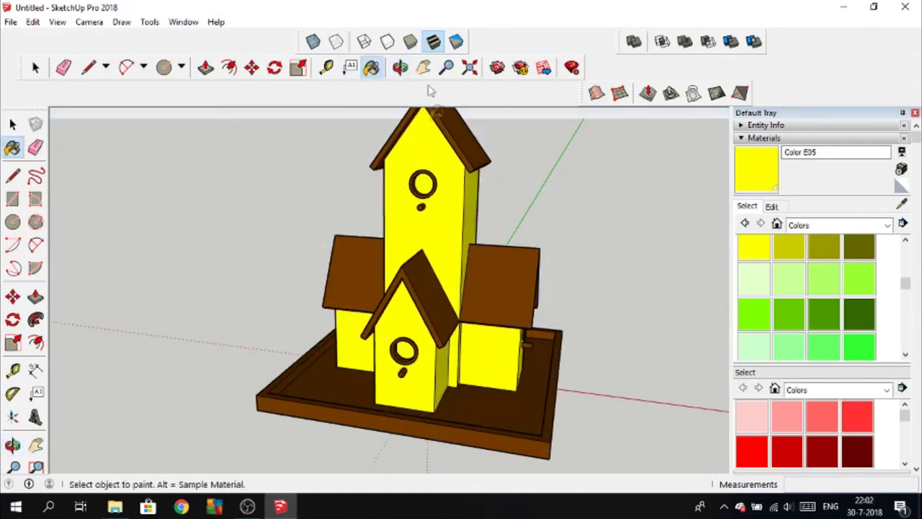
pyautogui.click(402, 68)
pyautogui.scroll(-2, 432, 288)
pyautogui.moveTo(418, 281)
pyautogui.mouseDown()
pyautogui.moveTo(349, 289)
pyautogui.moveTo(366, 264)
pyautogui.mouseUp()
pyautogui.press('h')
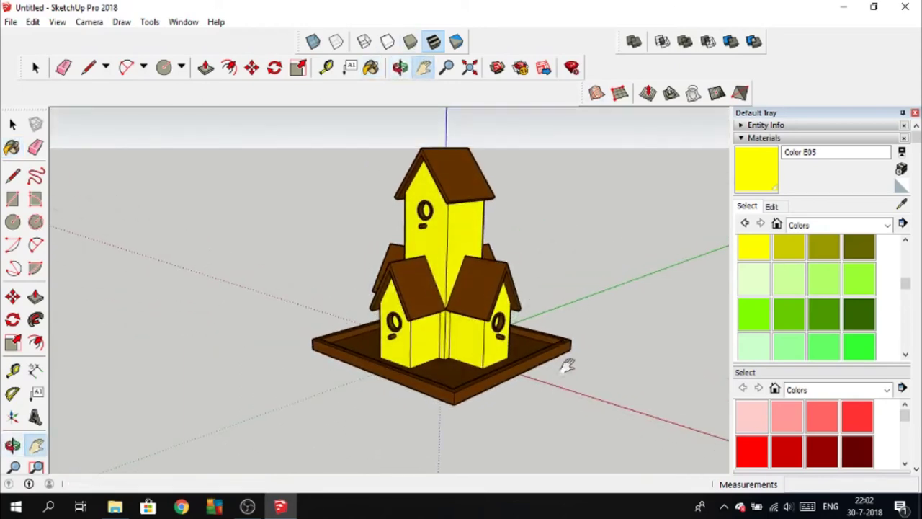
pyautogui.moveTo(569, 365)
pyautogui.mouseDown()
pyautogui.moveTo(546, 351)
pyautogui.moveTo(226, 319)
pyautogui.mouseUp()
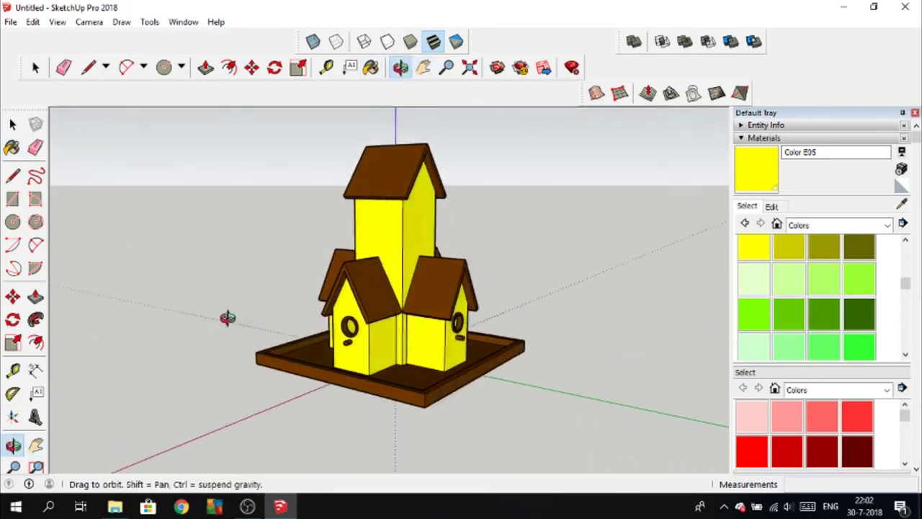
pyautogui.press('h')
pyautogui.moveTo(442, 324)
pyautogui.mouseDown(button='middle')
pyautogui.moveTo(519, 340)
pyautogui.moveTo(261, 346)
pyautogui.mouseUp(button='middle')
pyautogui.press('o')
pyautogui.moveTo(556, 346); pyautogui.dragTo(336, 373)
pyautogui.press('h')
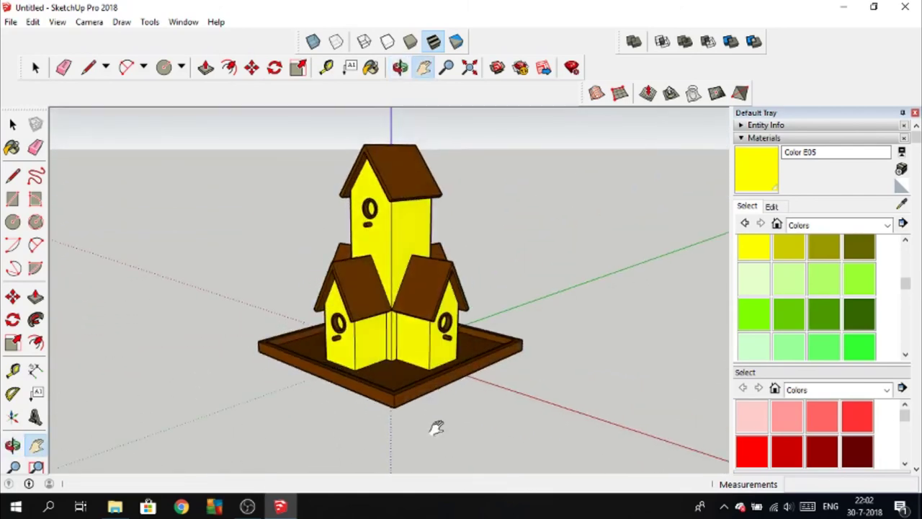